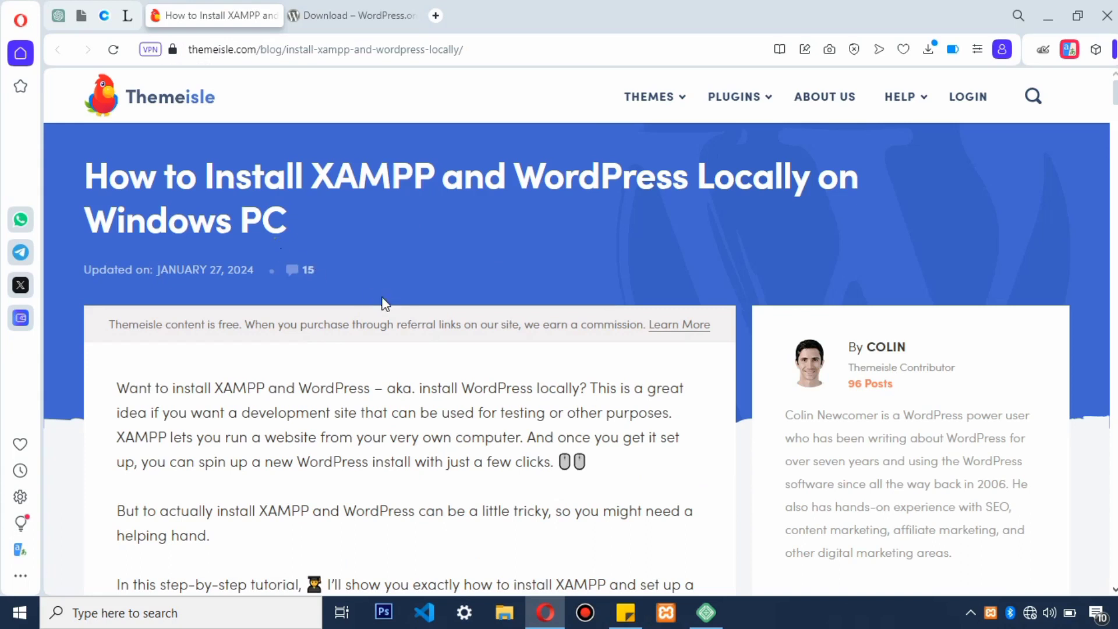
Step: Scroll the Themeisle article through Step 1 to the 'Completing the XAMPP Setup Wizard' screenshot
scroll(367, 292, "down", 7)
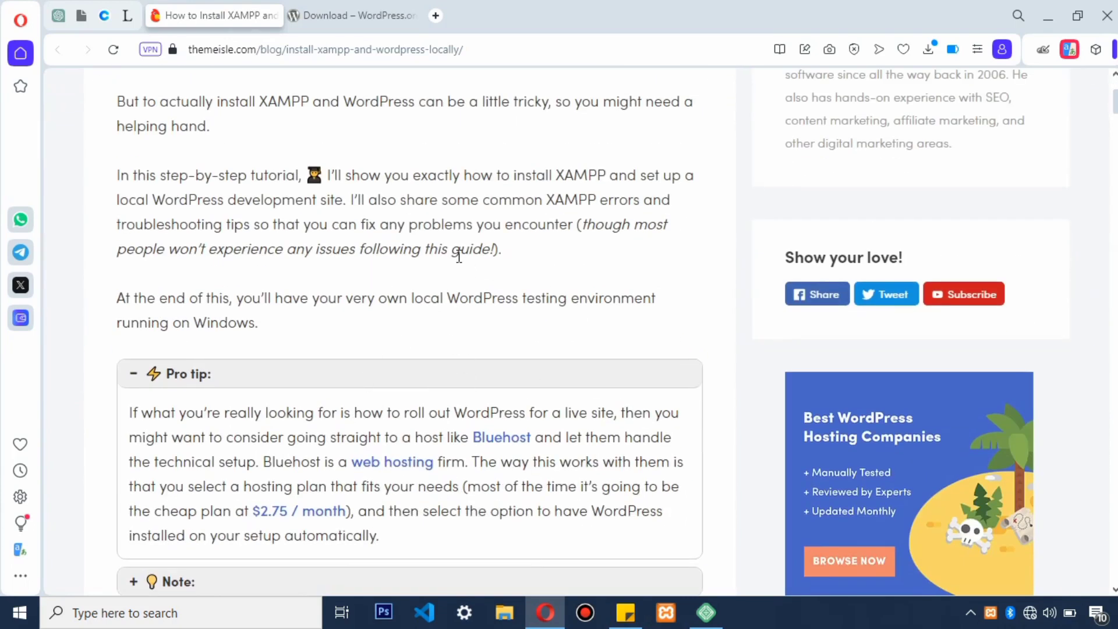
scroll(459, 256, "down", 17)
scroll(458, 259, "down", 3)
scroll(408, 268, "up", 4)
scroll(391, 284, "down", 2)
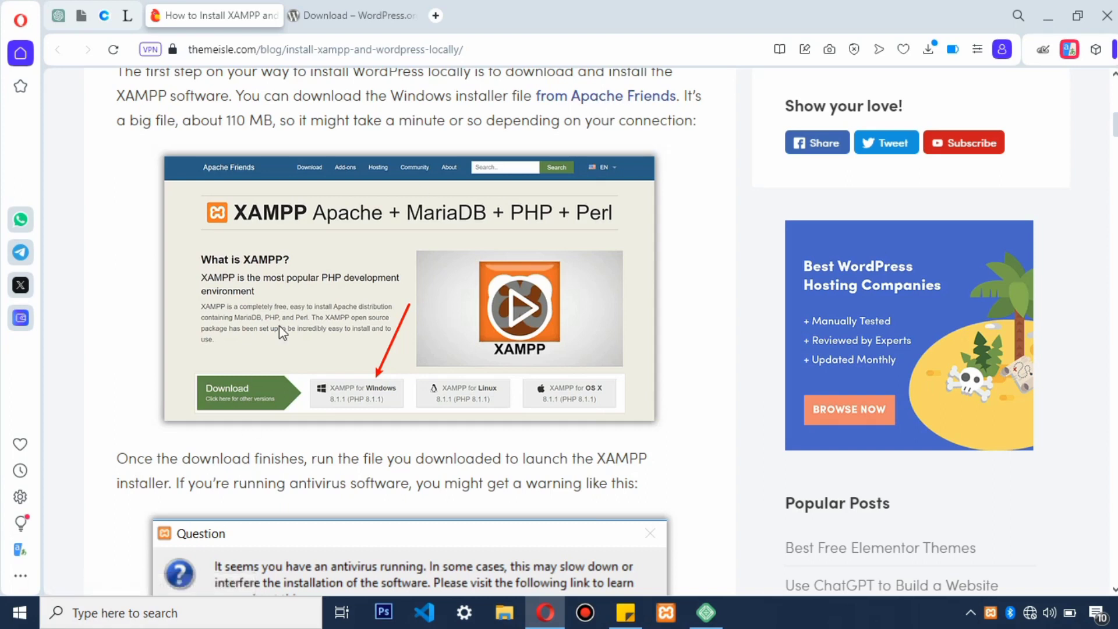
scroll(282, 300, "down", 3)
scroll(282, 300, "up", 3)
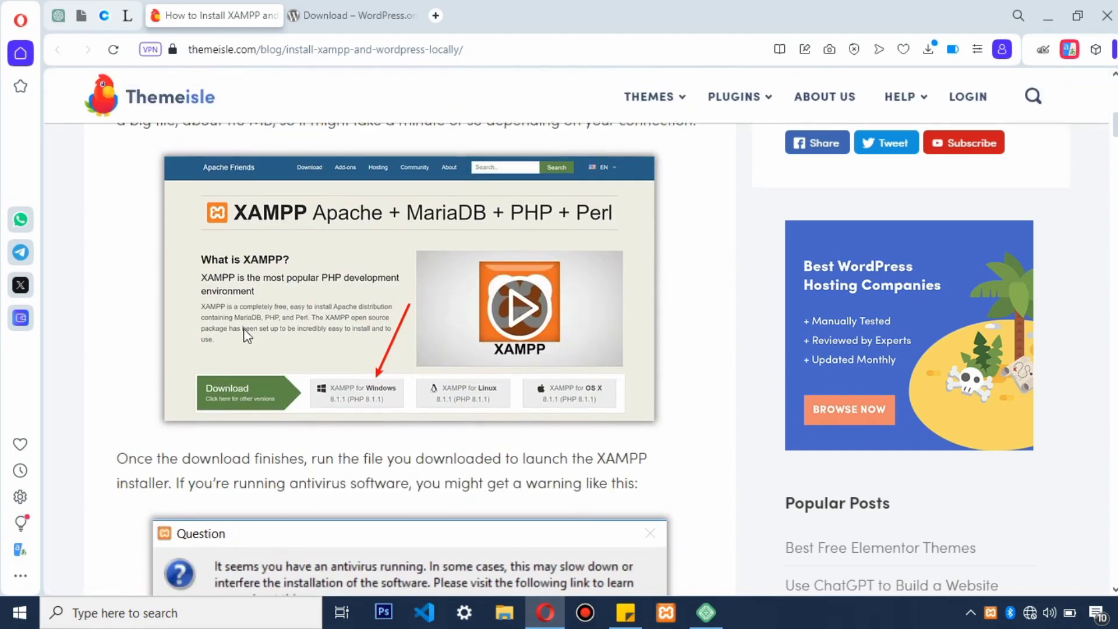
scroll(242, 395, "down", 4)
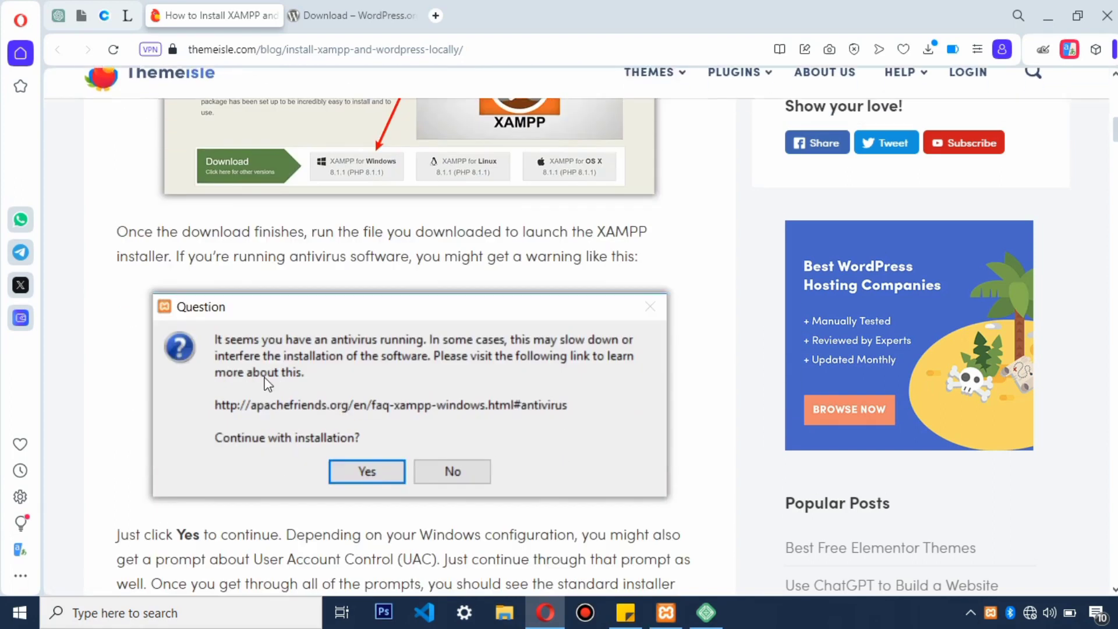
scroll(420, 221, "up", 3)
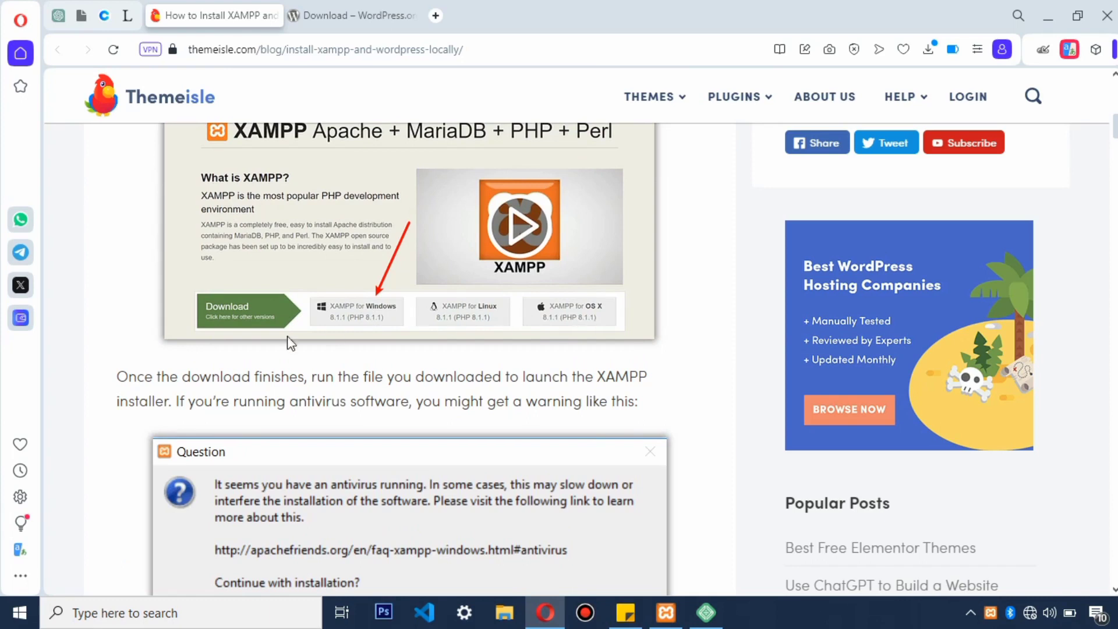
scroll(255, 428, "down", 3)
scroll(396, 350, "down", 8)
scroll(430, 394, "down", 6)
scroll(429, 395, "down", 20)
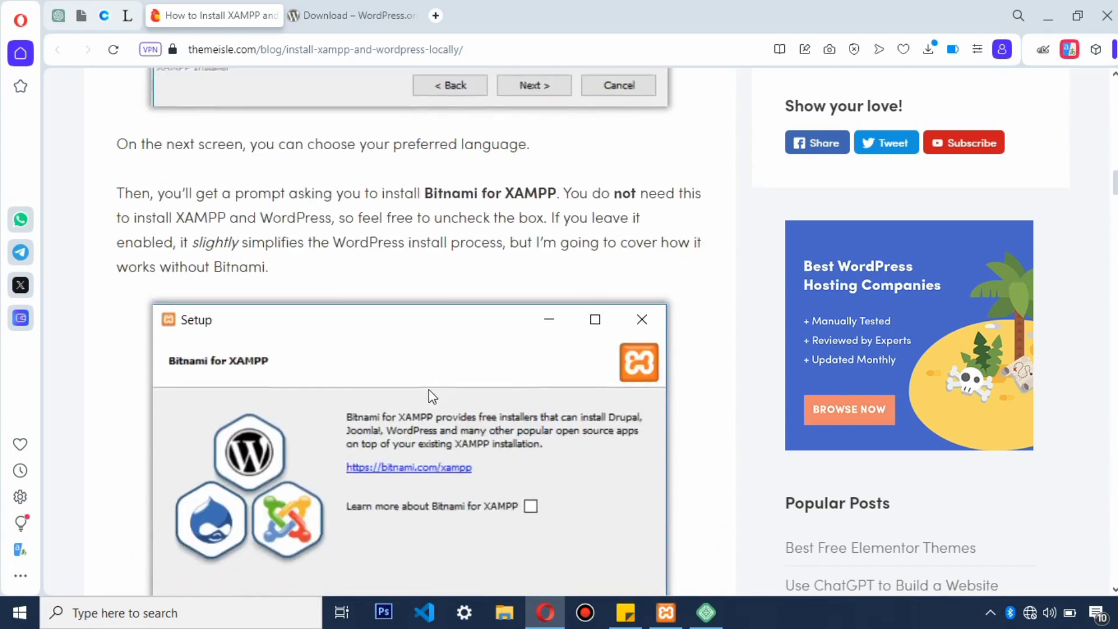
scroll(429, 389, "down", 6)
scroll(429, 389, "up", 9)
scroll(428, 389, "up", 3)
scroll(429, 389, "down", 6)
scroll(429, 389, "down", 15)
scroll(429, 391, "down", 8)
scroll(429, 390, "up", 3)
scroll(430, 390, "down", 5)
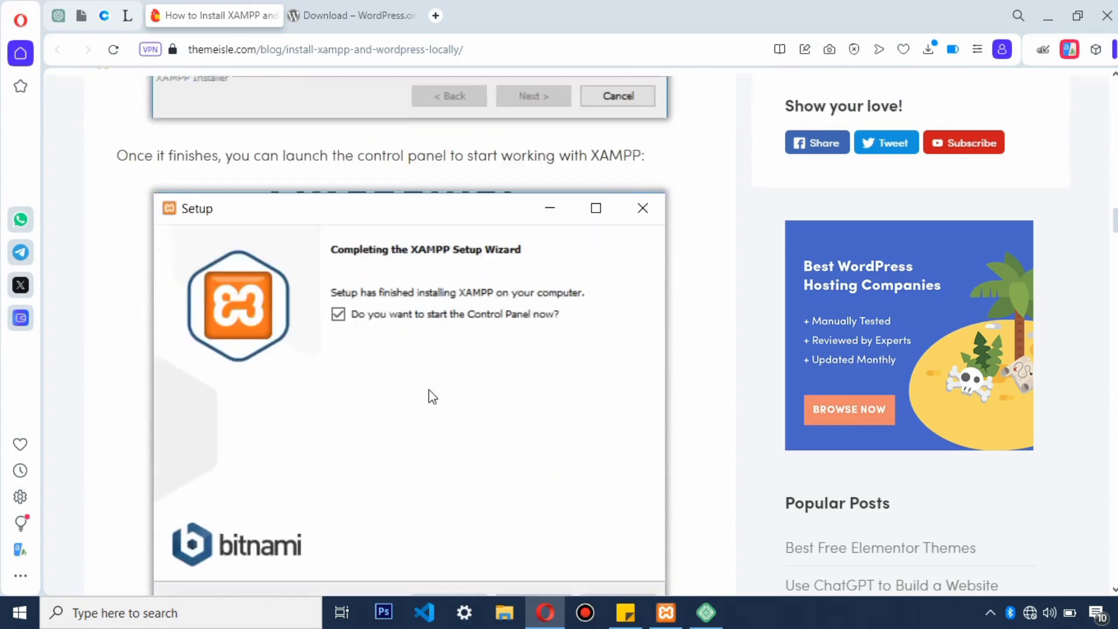
scroll(429, 391, "down", 3)
scroll(415, 260, "down", 2)
scroll(349, 187, "up", 2)
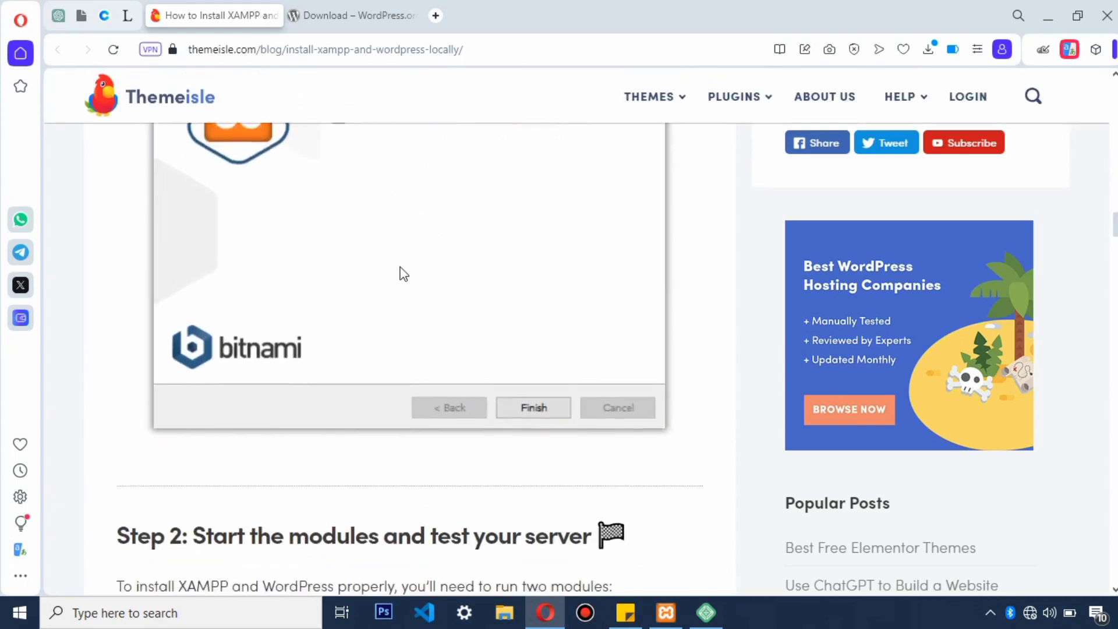
scroll(404, 274, "down", 12)
scroll(404, 273, "up", 8)
scroll(404, 274, "up", 6)
scroll(479, 477, "up", 3)
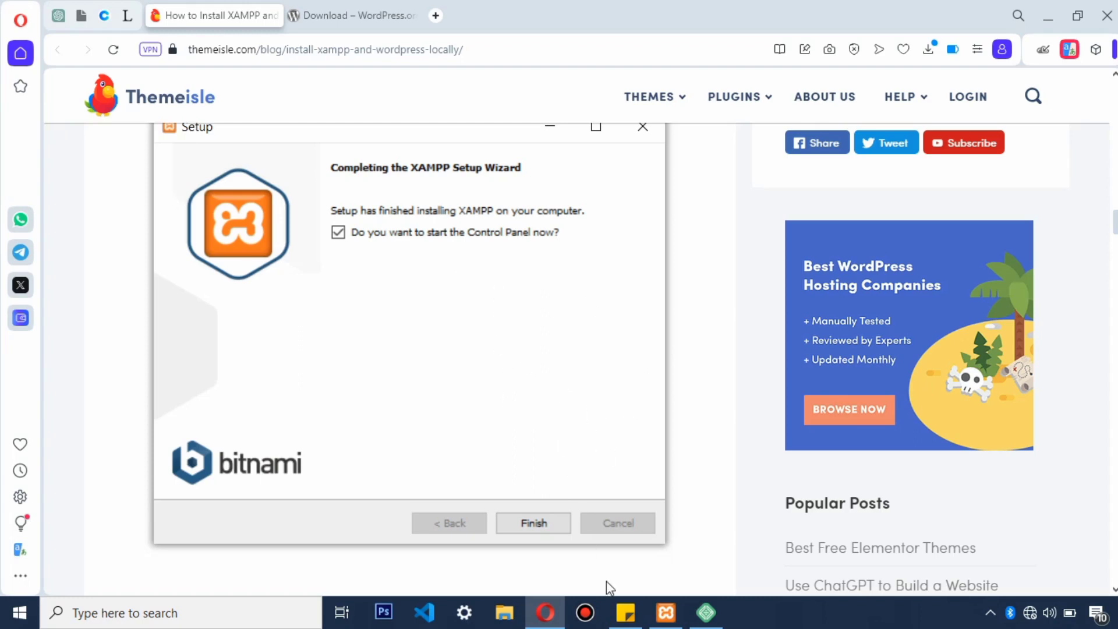
Step: Minimise Opera, centre the XAMPP Control Panel, and start the Apache and MySQL modules
left_click(1049, 16)
left_click_drag(297, 18, 535, 113)
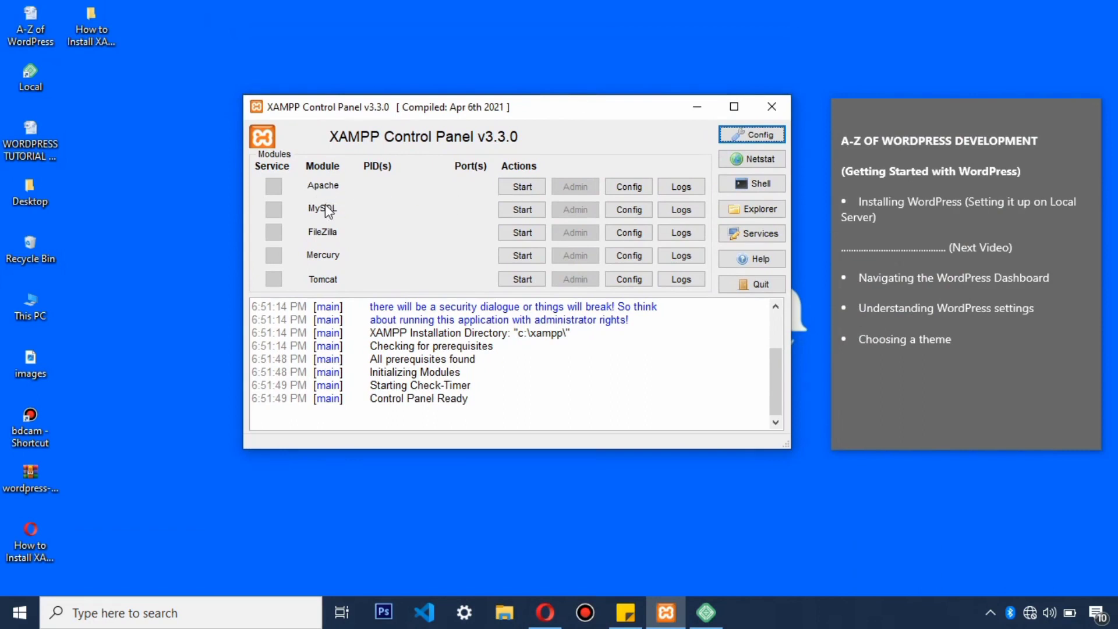
left_click(522, 186)
left_click(522, 211)
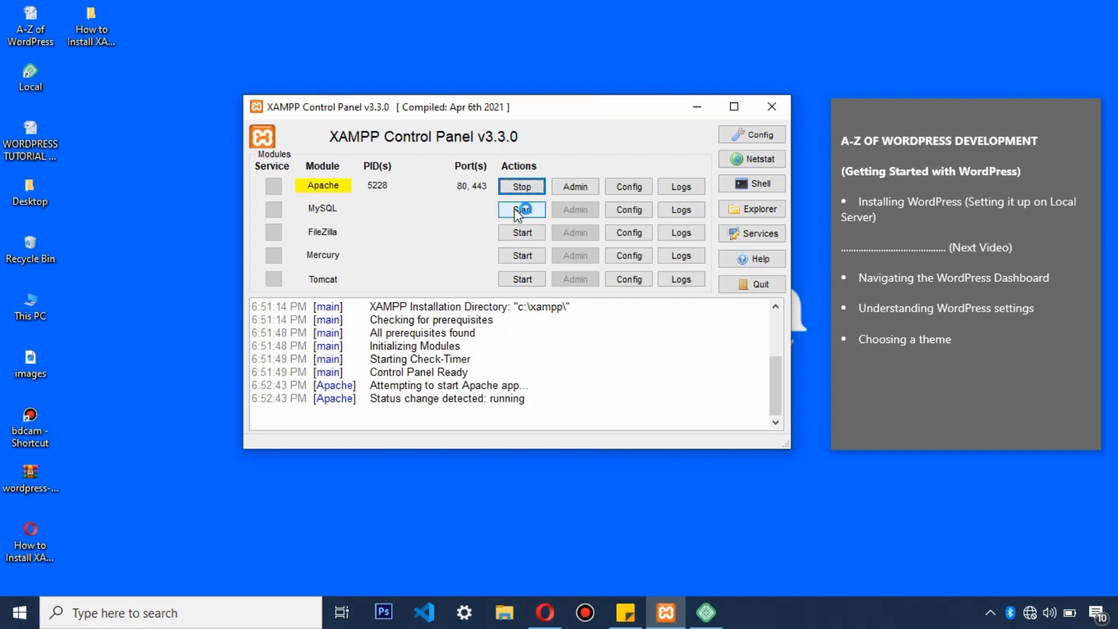
left_click(516, 210)
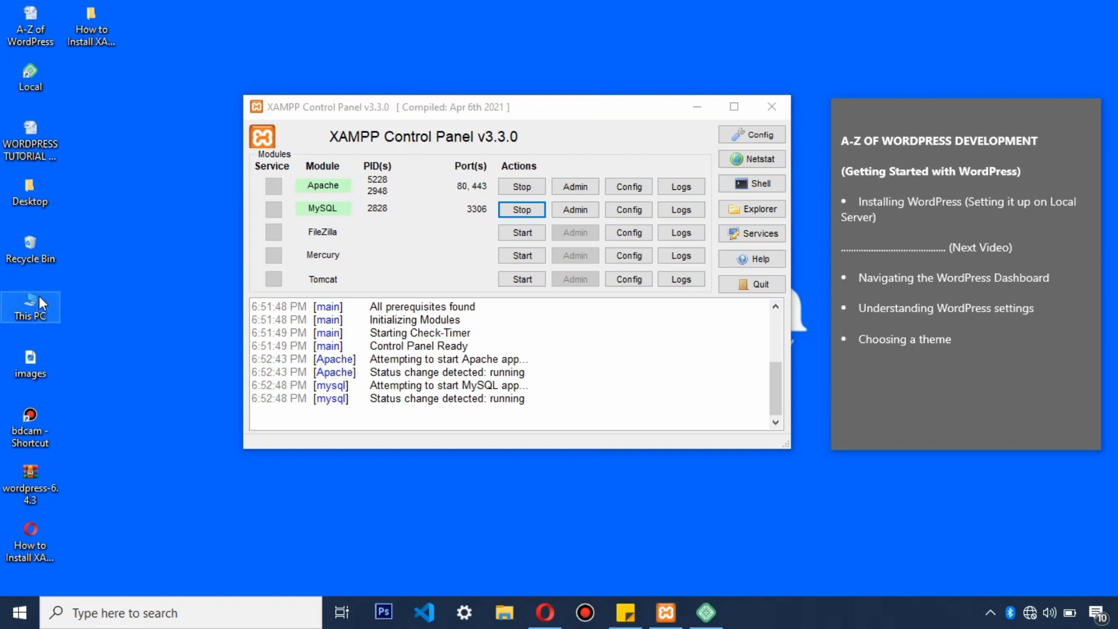
Step: Navigate from This PC through Local Disk (C:) and xampp into the htdocs folder
double_click(37, 304)
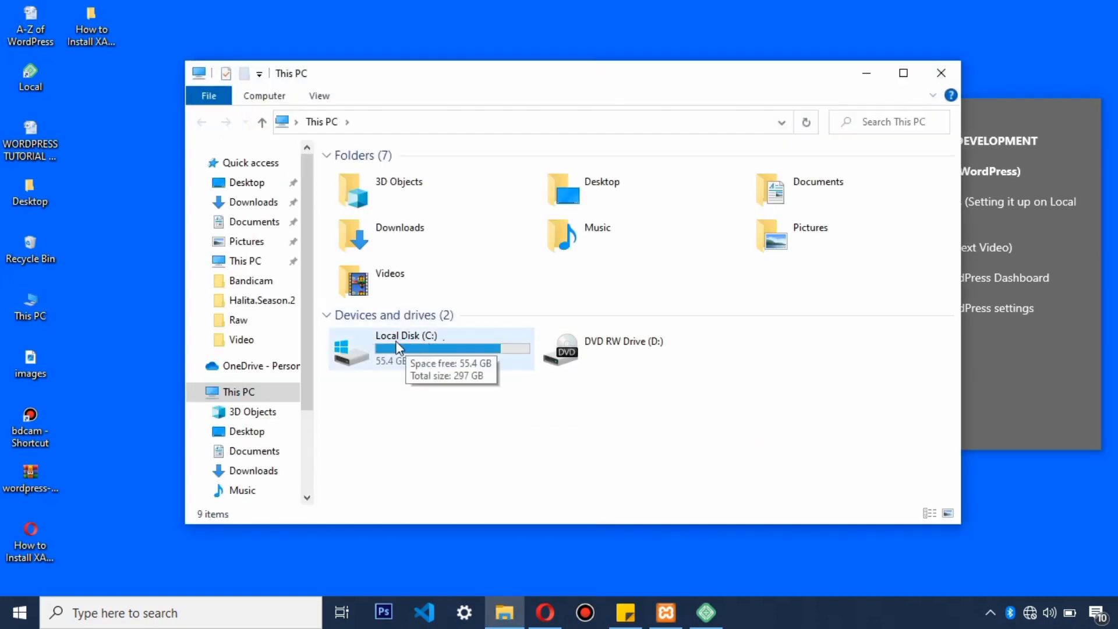
double_click(403, 350)
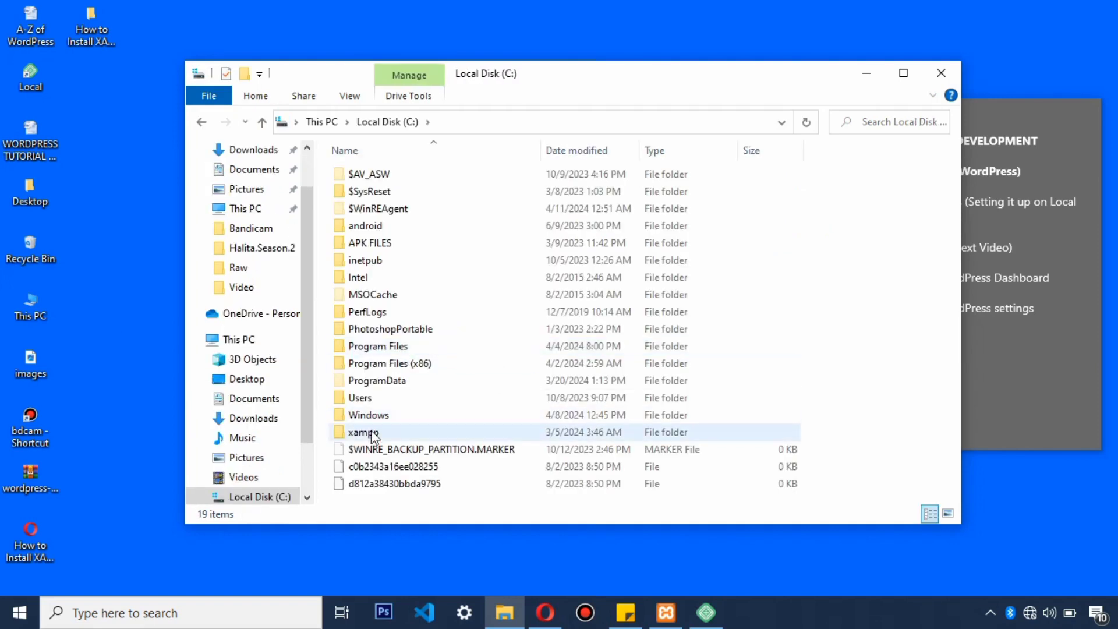
double_click(361, 434)
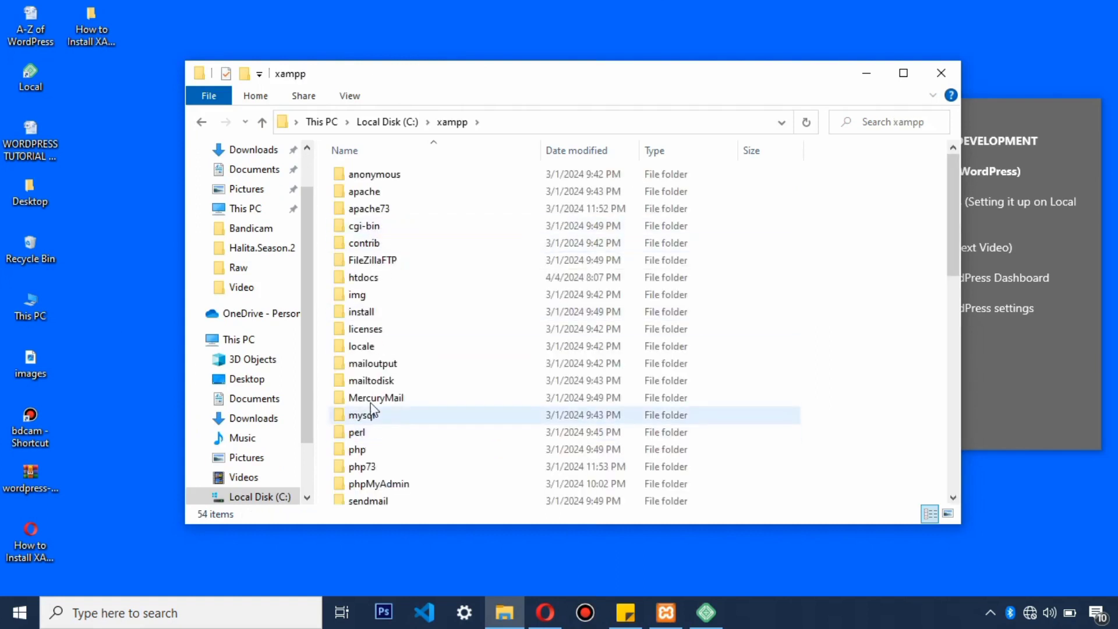
double_click(362, 279)
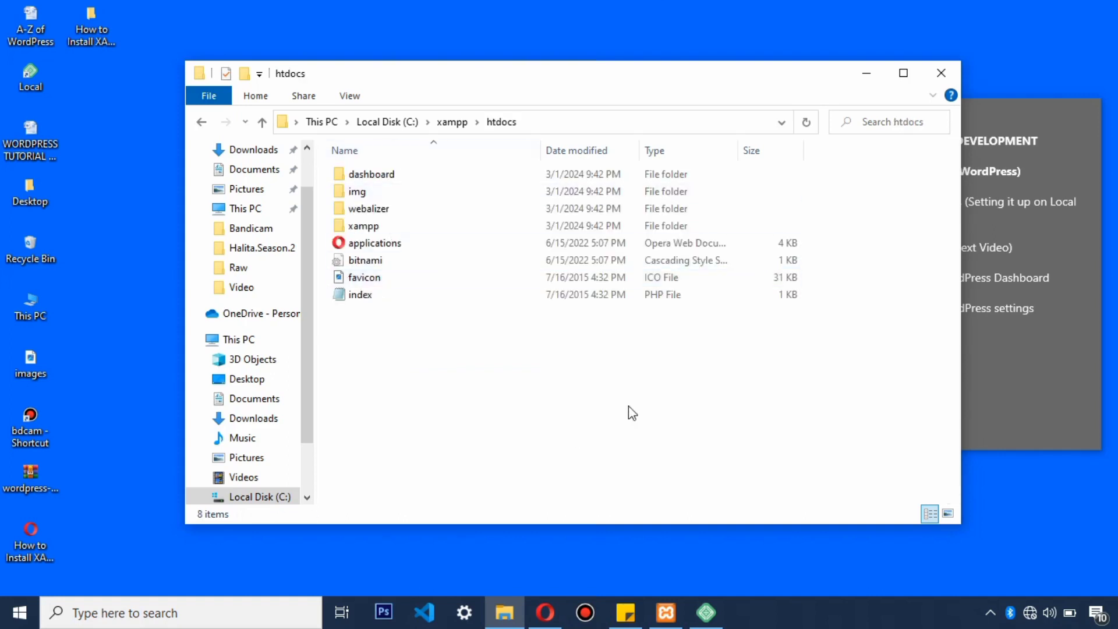
Step: Make a new folder in htdocs, name it 'Cleisatutorial', and open it
right_click(397, 337)
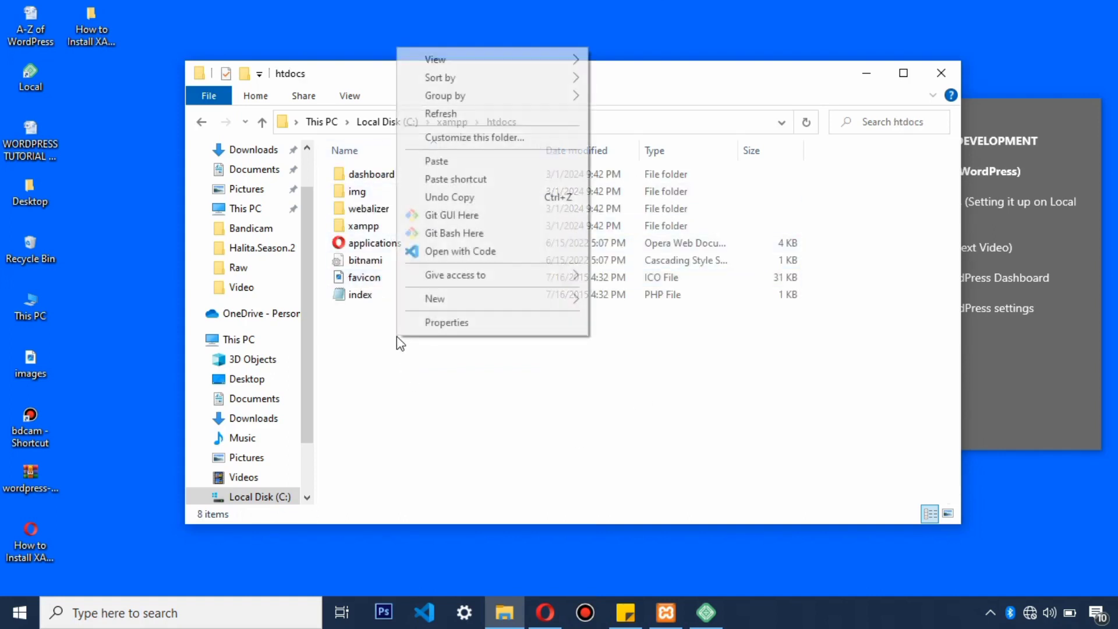
mouse_move(509, 299)
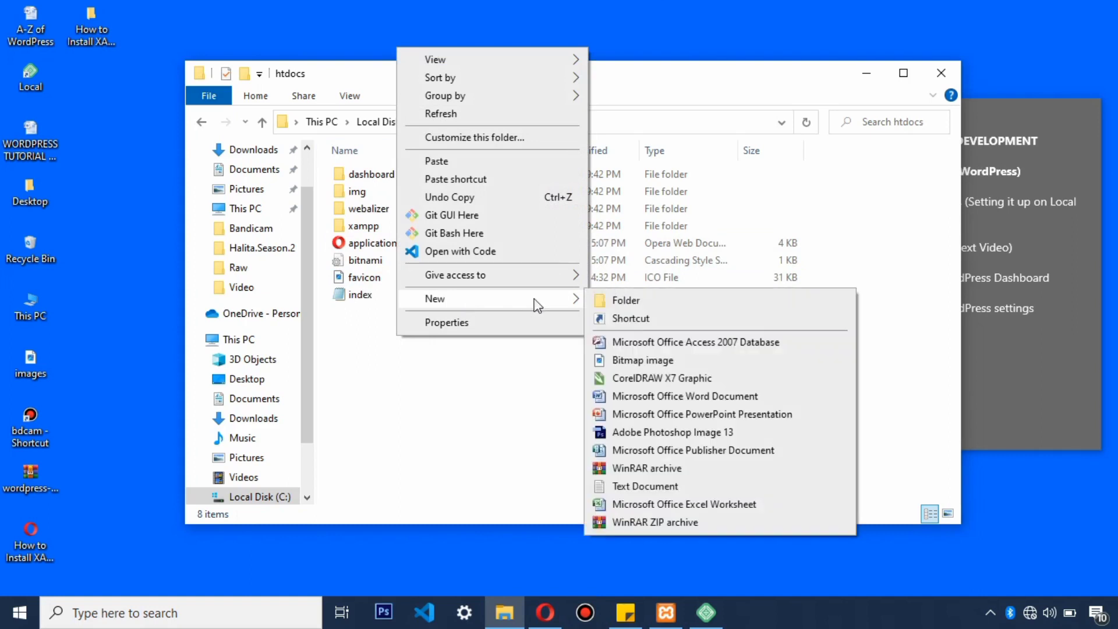
left_click(624, 297)
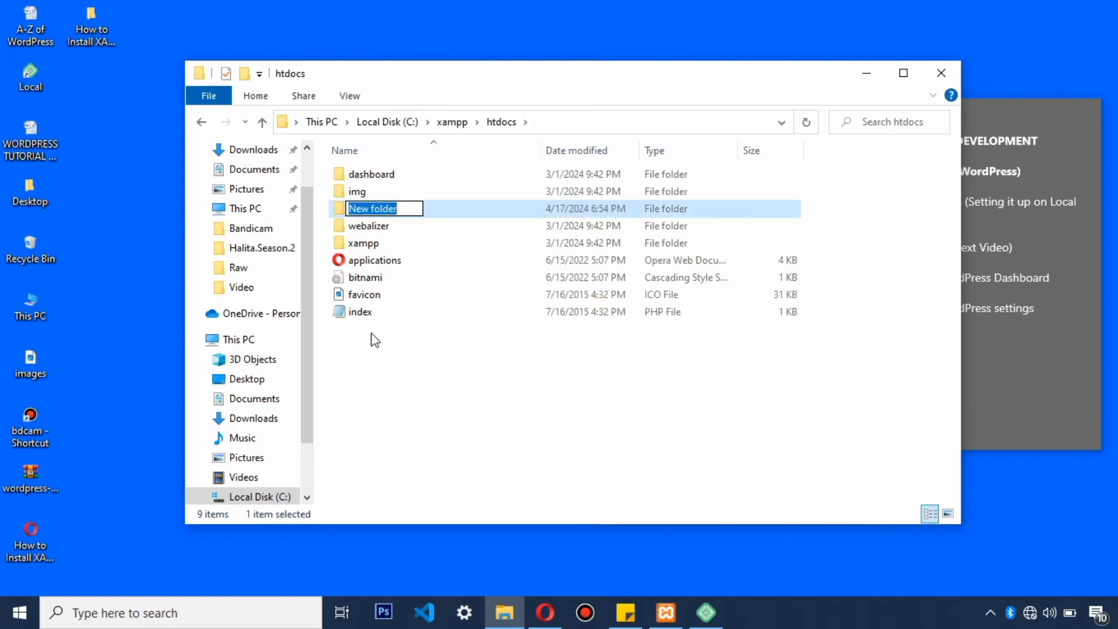
type("C")
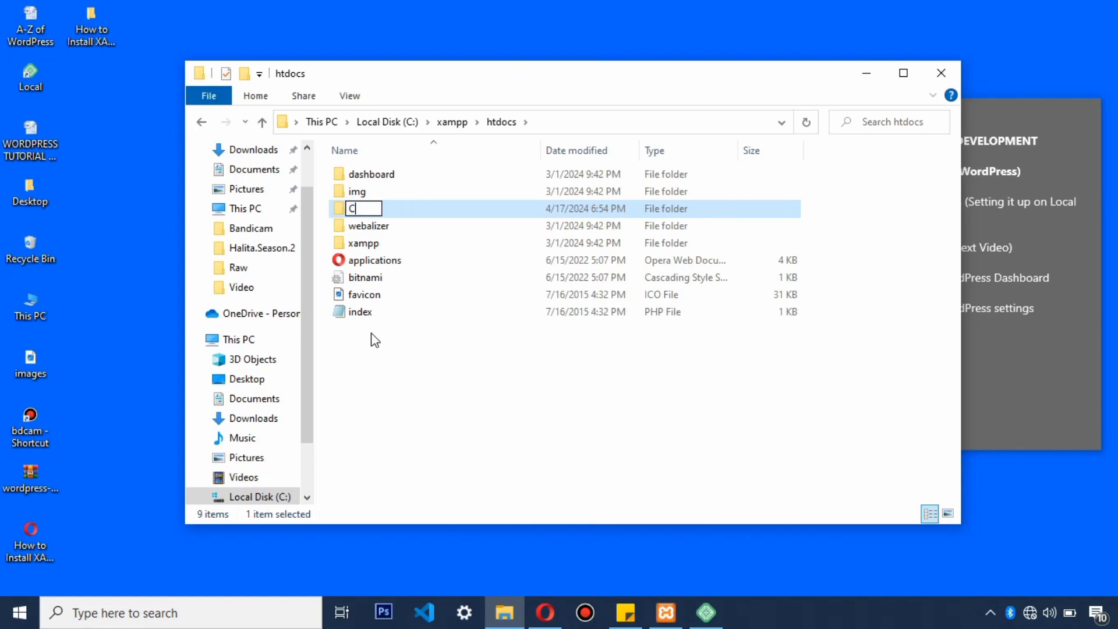
type("leisate")
key("BackSpace")
key("BackSpace")
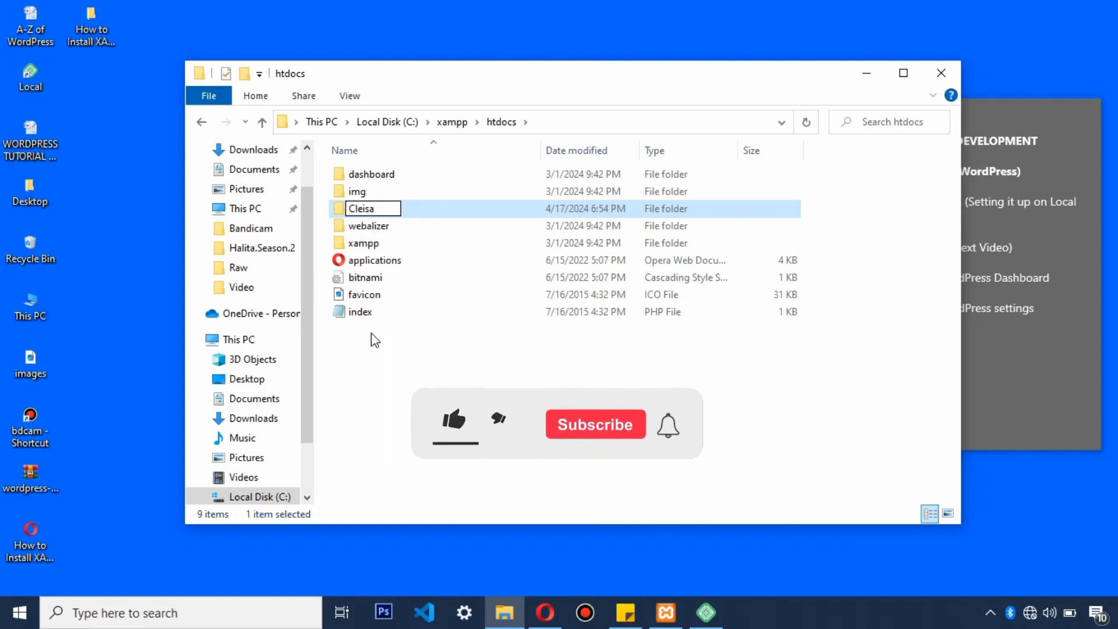
type("tutorial")
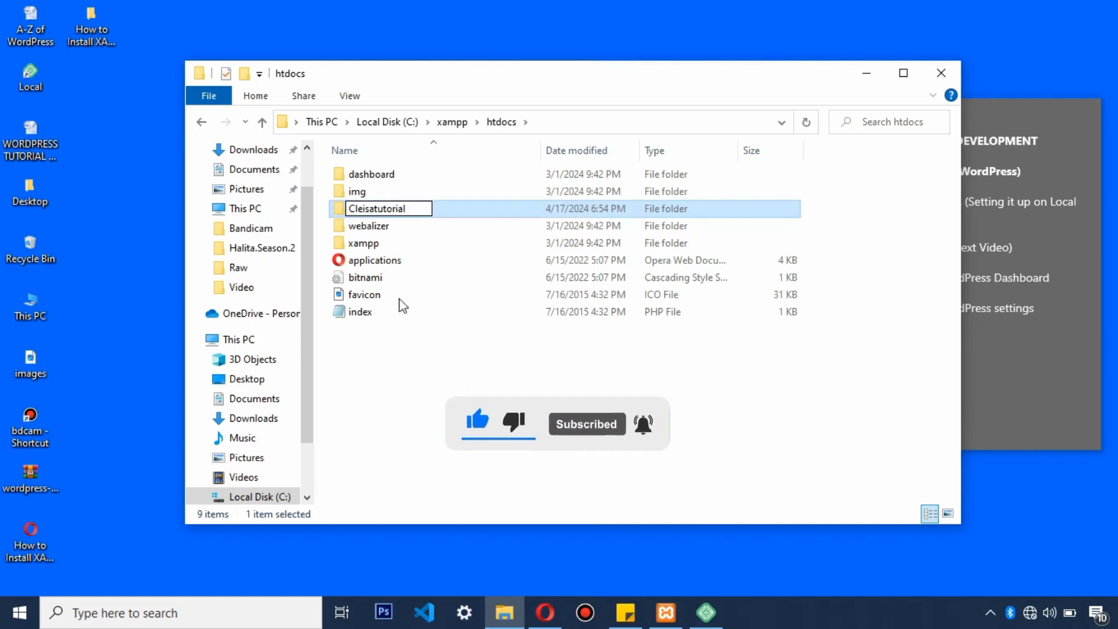
left_click(410, 238)
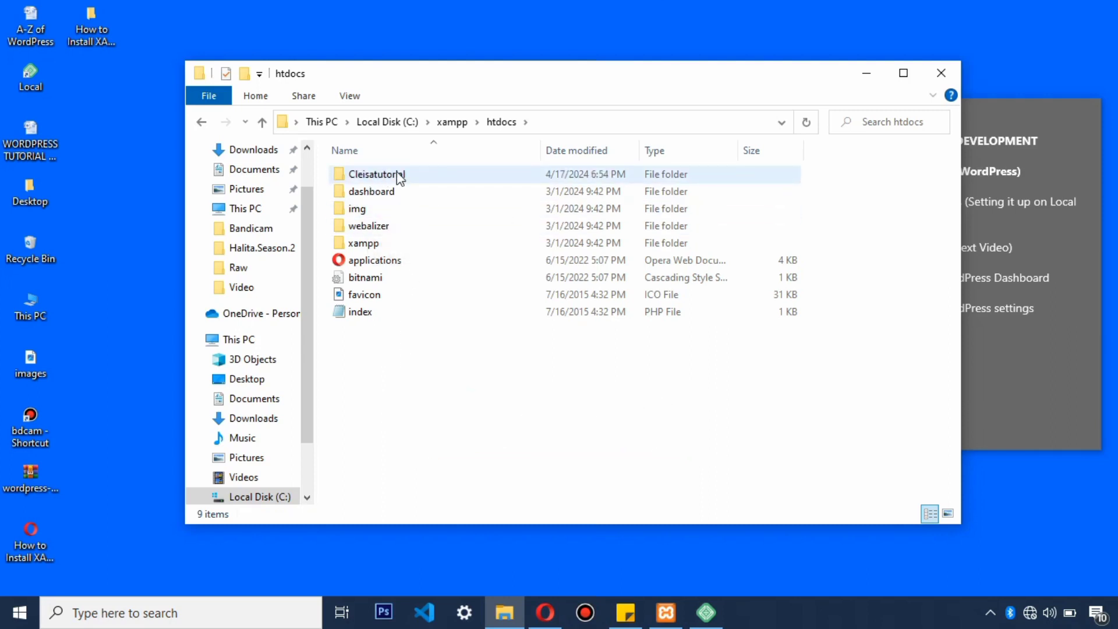
double_click(376, 174)
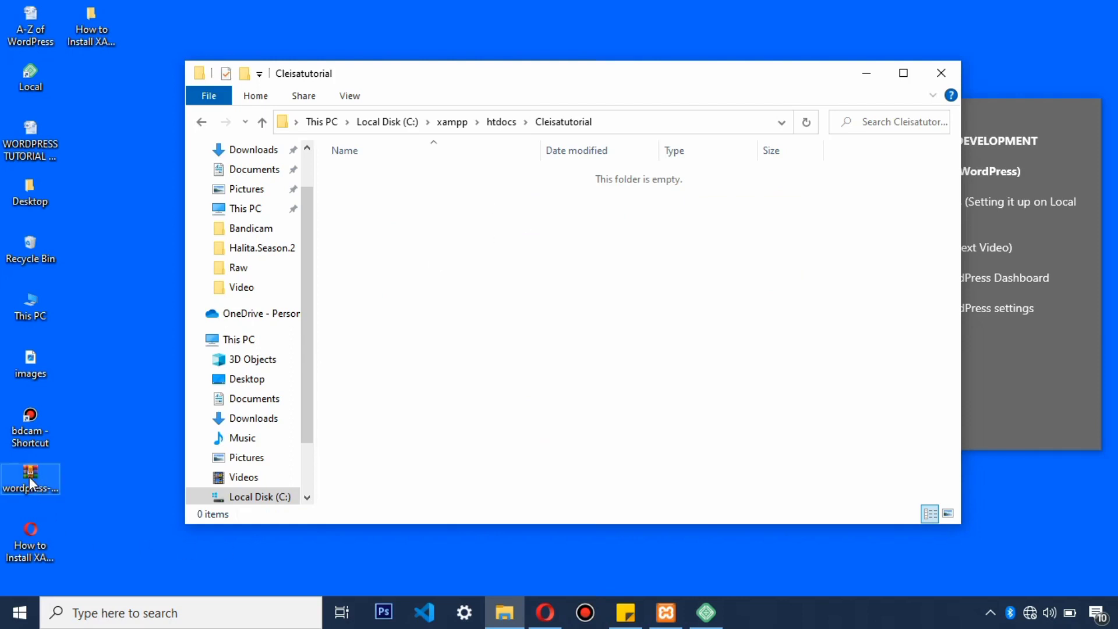
Step: Copy the wordpress-6.4.3 ZIP archive from the desktop into the Cleisatutorial folder
left_click_drag(32, 481, 508, 250)
left_click_drag(275, 330, 23, 492)
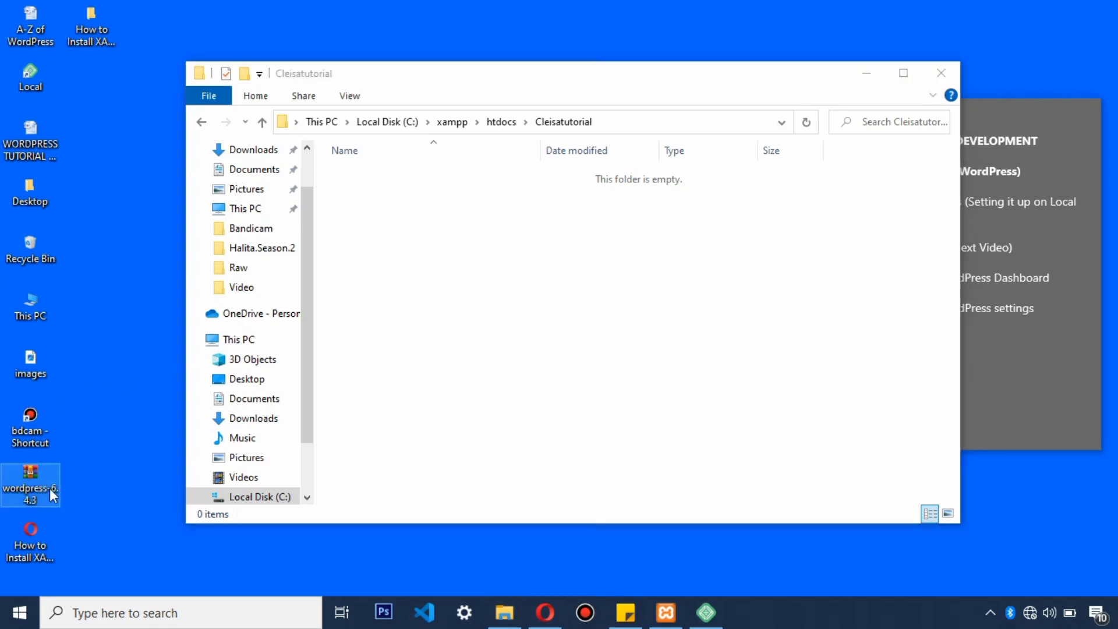
right_click(50, 488)
left_click(77, 395)
left_click(390, 260)
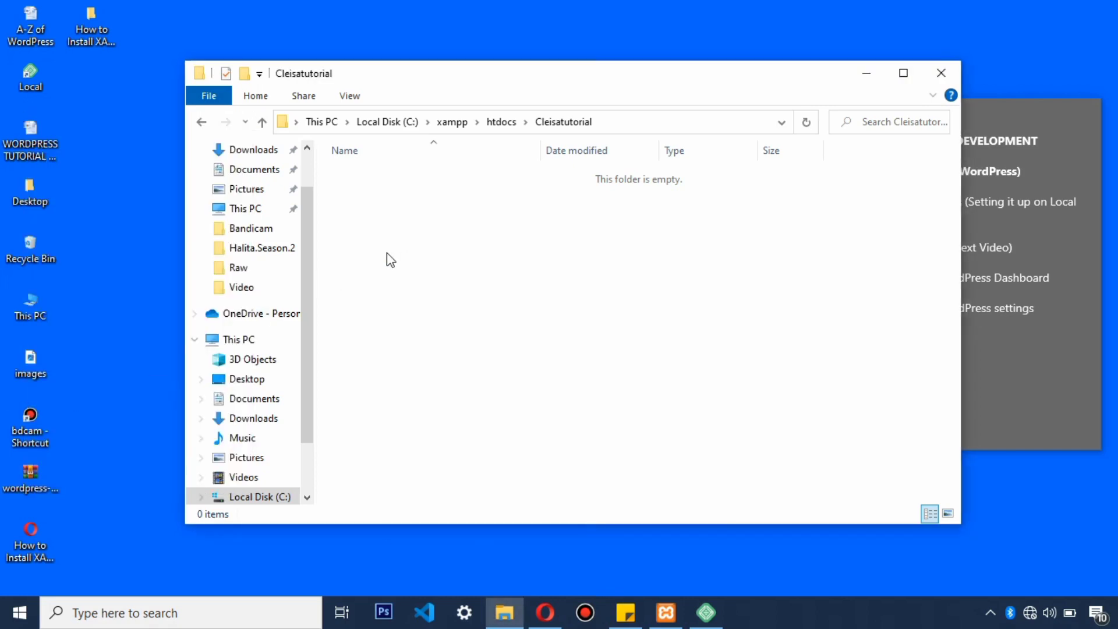
right_click(387, 253)
left_click(431, 368)
Step: Extract wordpress-6.4.3.zip to a wordpress-6.4.3 folder inside Cleisatutorial
left_click(545, 615)
left_click(349, 18)
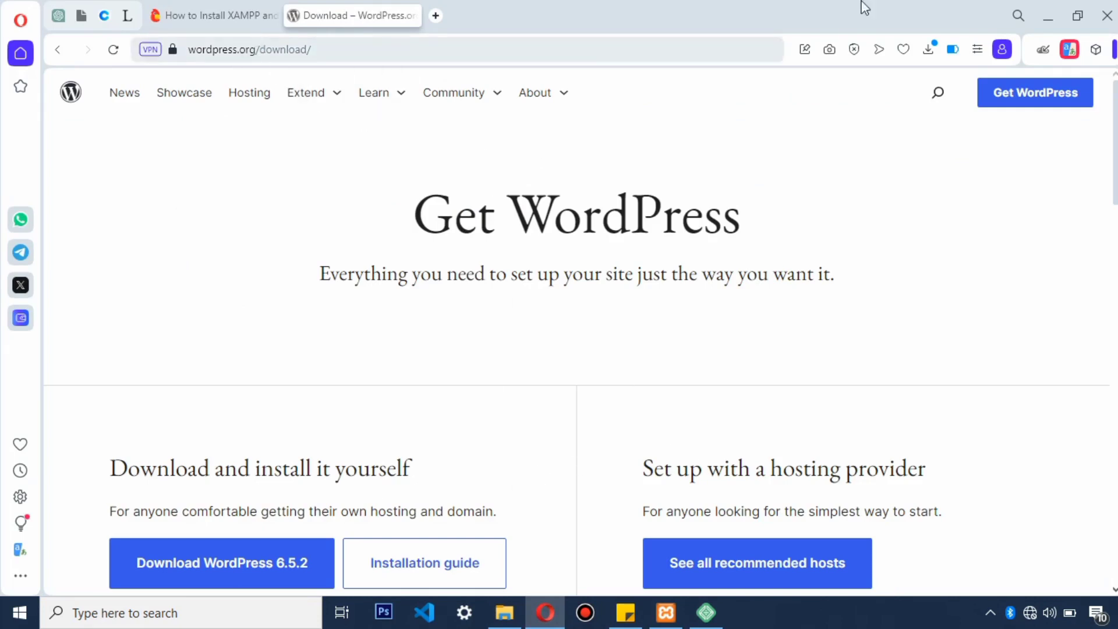
left_click(1047, 17)
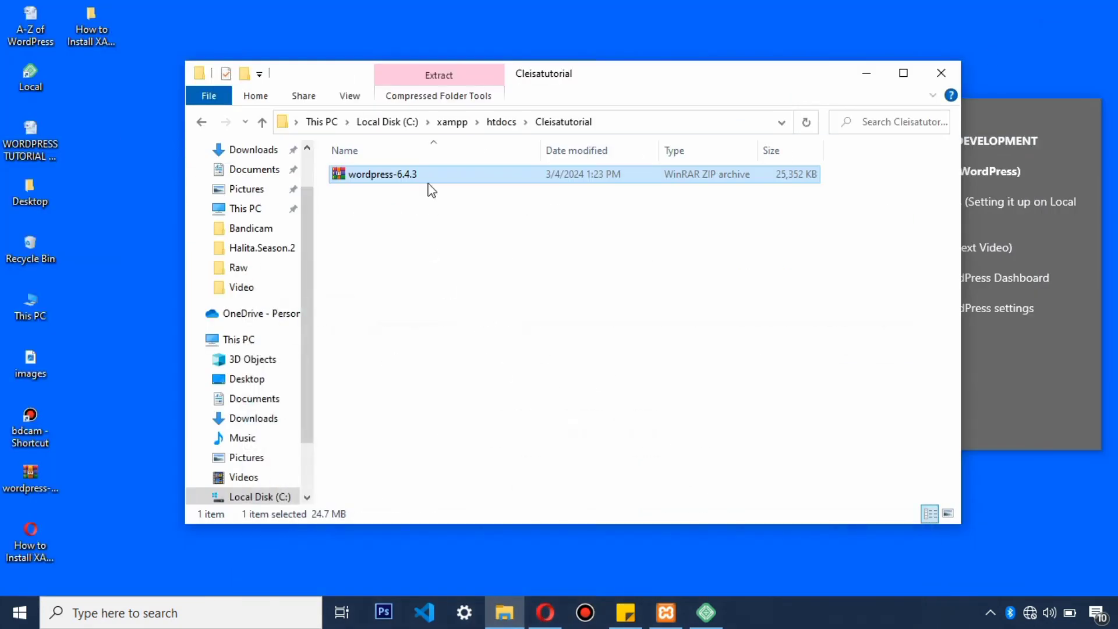
left_click(424, 204)
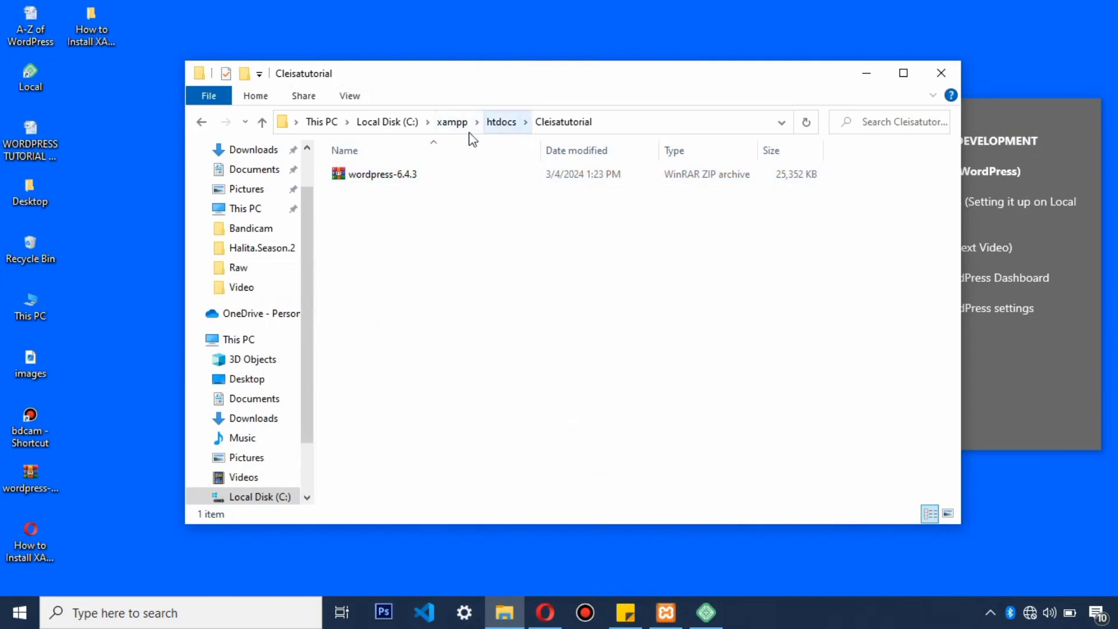
left_click(401, 178)
right_click(402, 178)
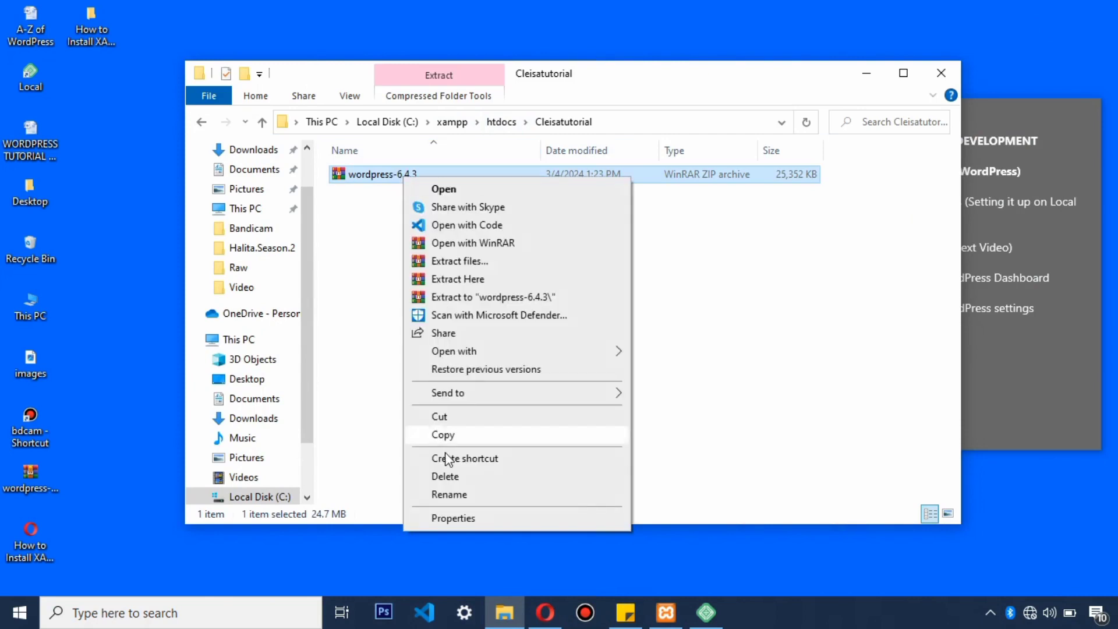
left_click(463, 280)
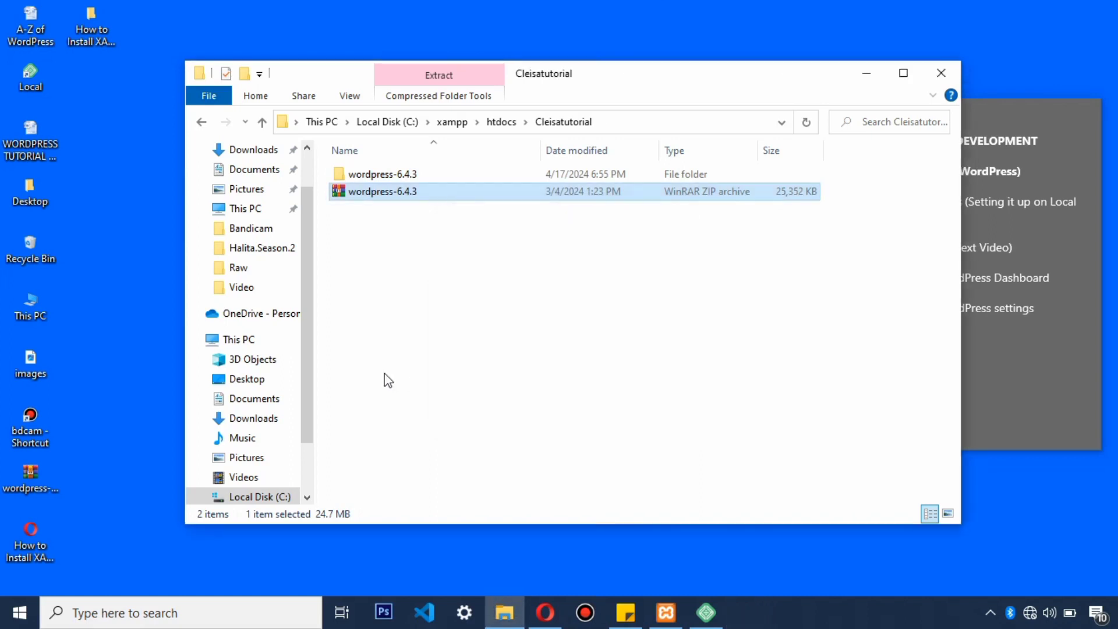
left_click(385, 286)
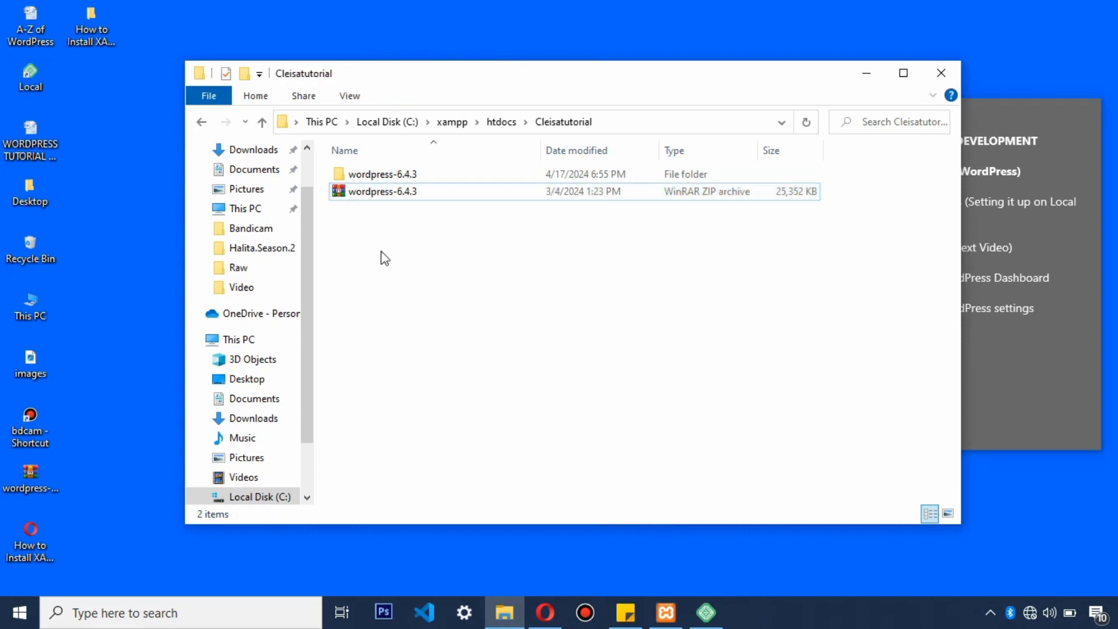
left_click(375, 197)
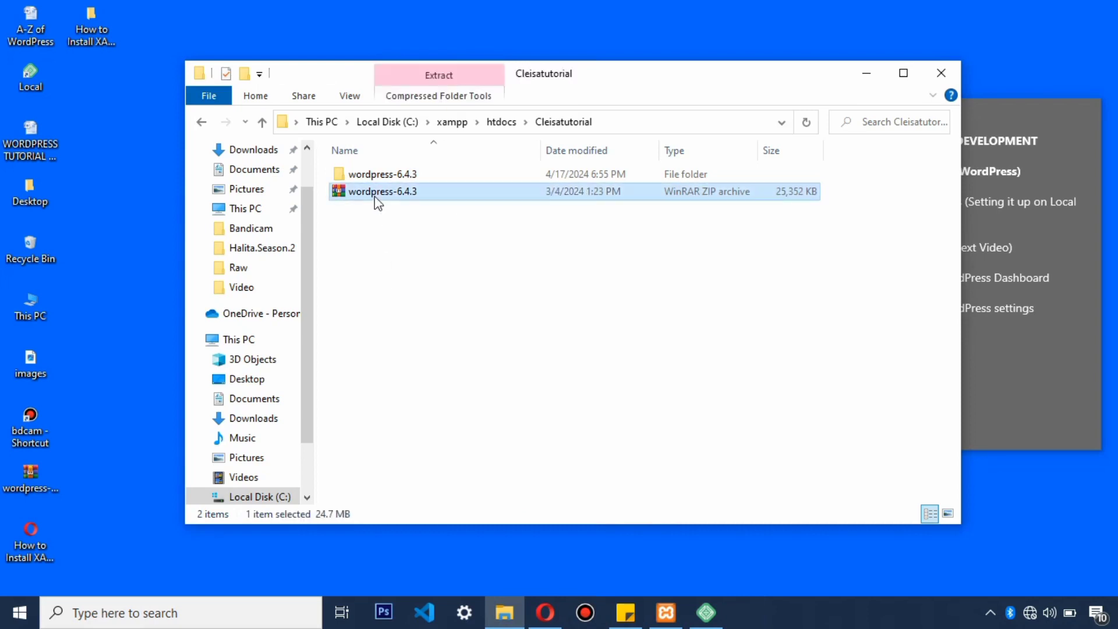
Step: Delete the ZIP, then cut all 19 files from wordpress-6.4.3\wordpress
key("Delete")
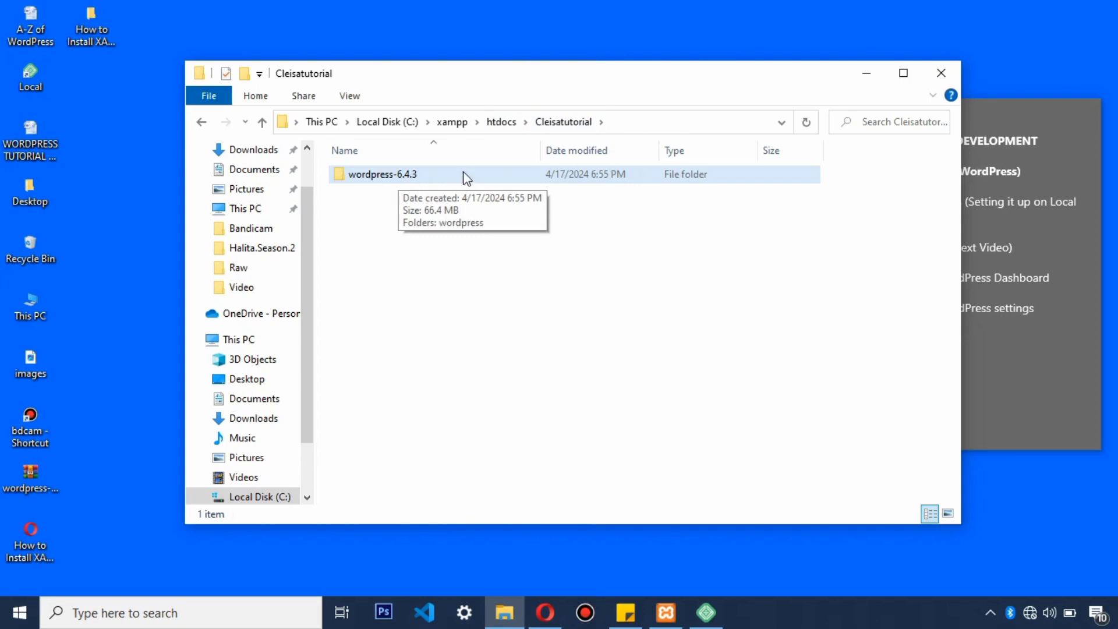
double_click(366, 176)
double_click(383, 176)
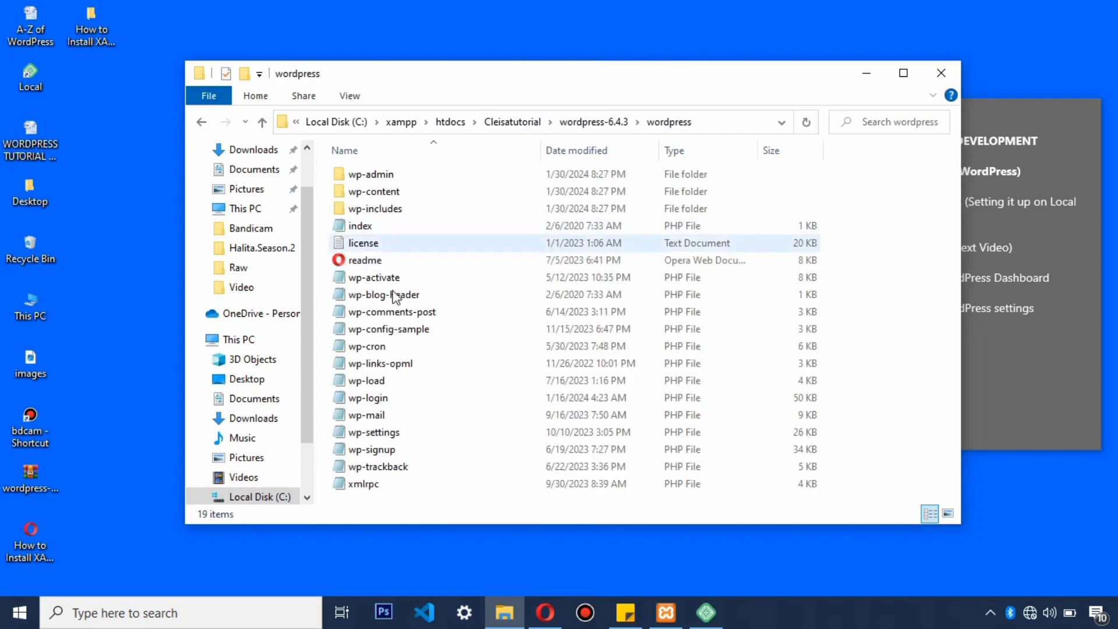
key("ctrl+a")
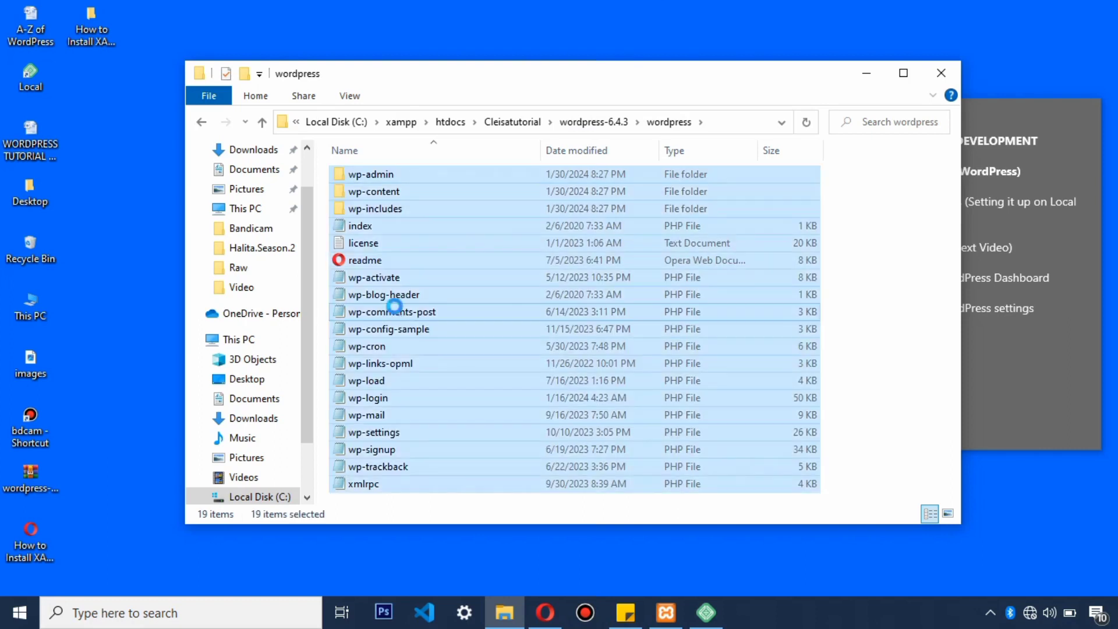
right_click(396, 307)
left_click(433, 475)
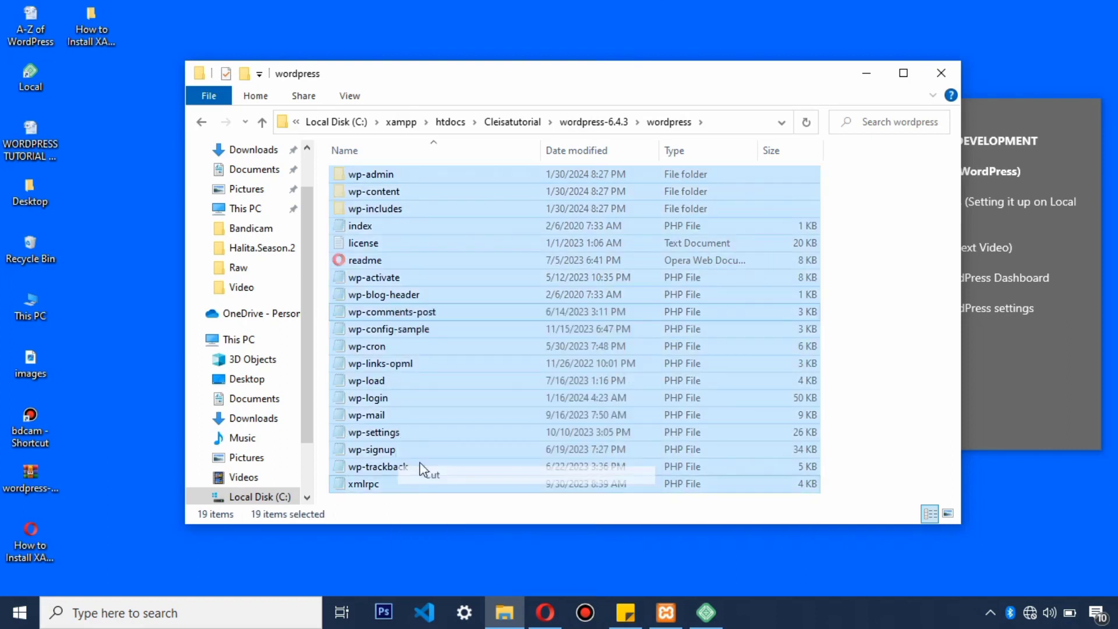
Step: Paste the WordPress files into Cleisatutorial and delete the leftover wordpress-6.4.3 folder
left_click(263, 122)
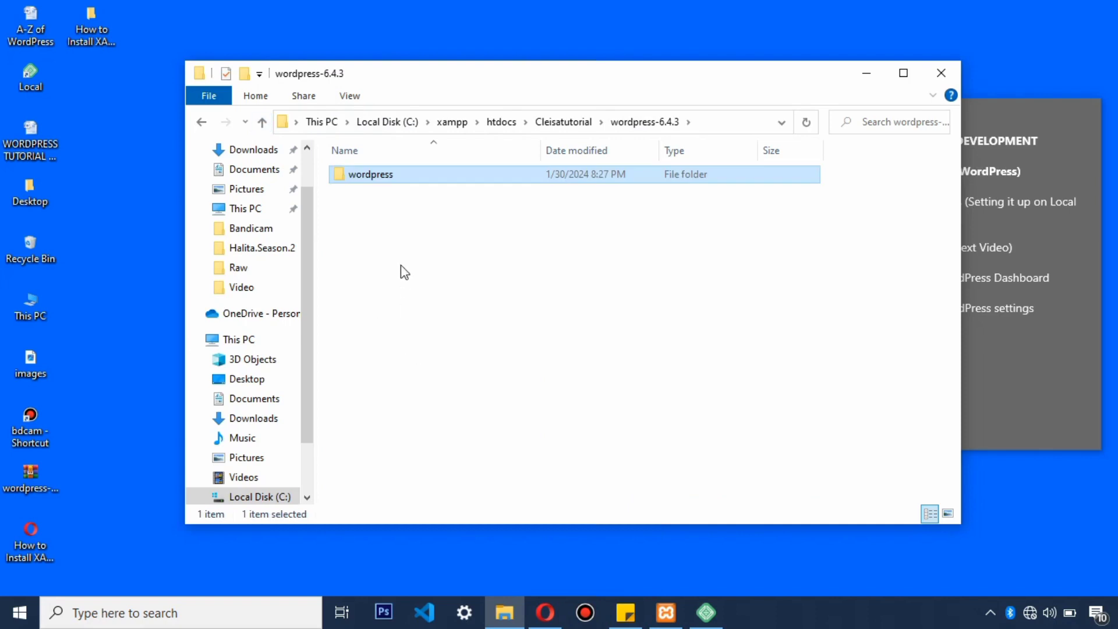
left_click(263, 122)
right_click(382, 272)
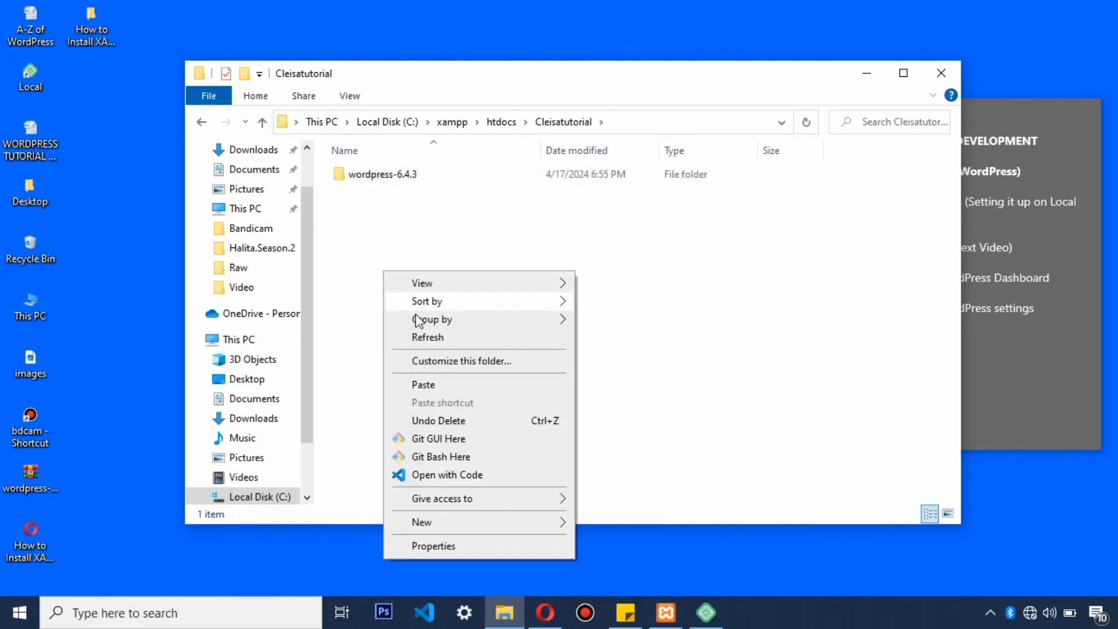
left_click(424, 385)
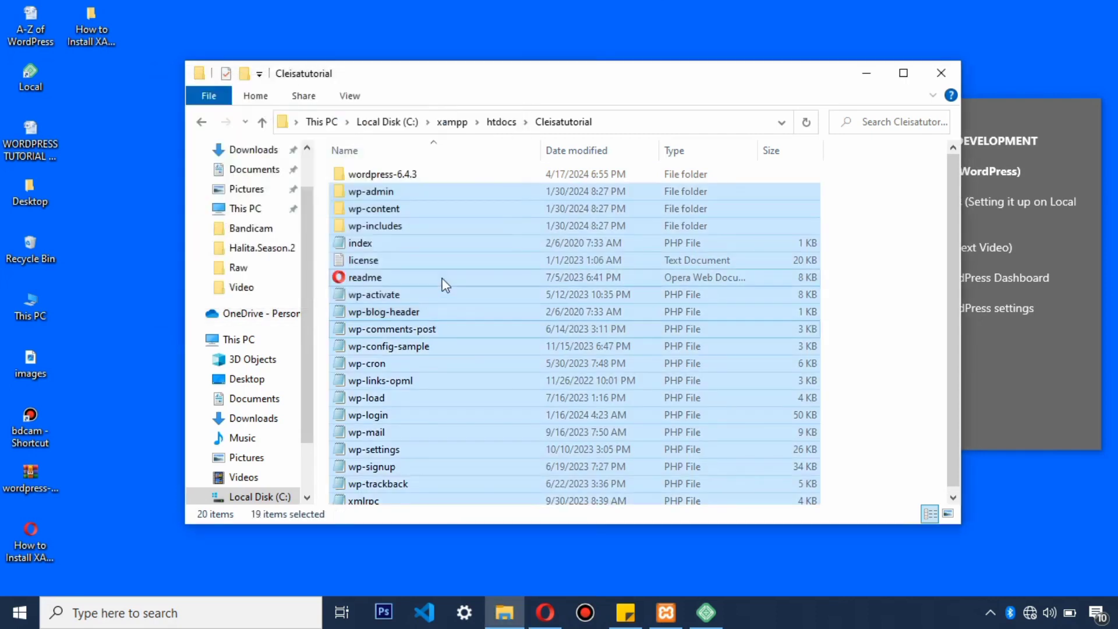
left_click(401, 174)
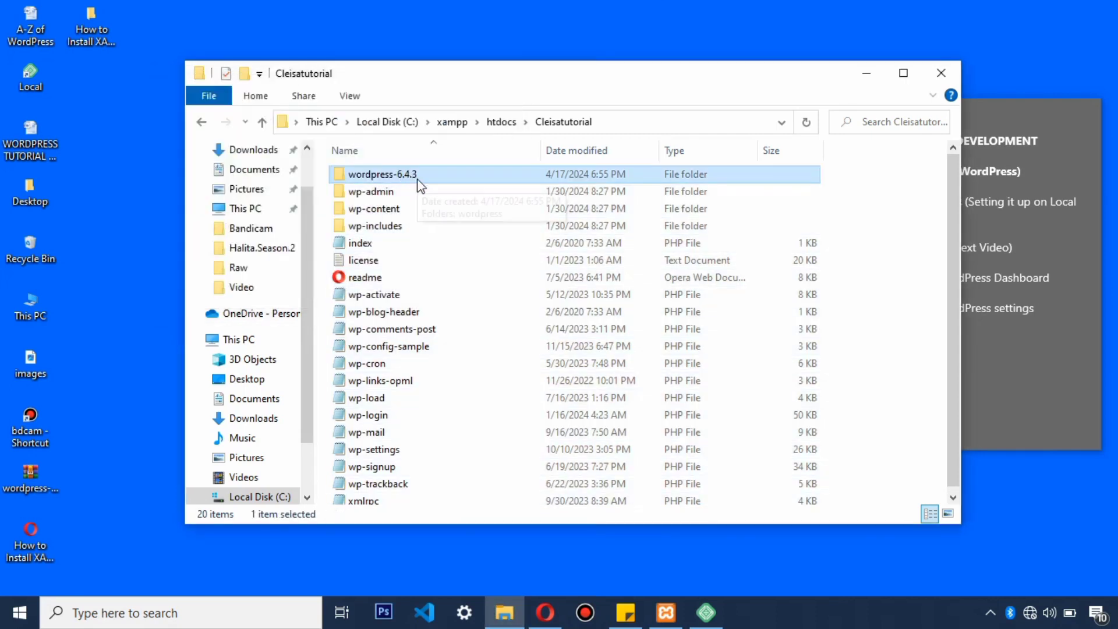
key("Delete")
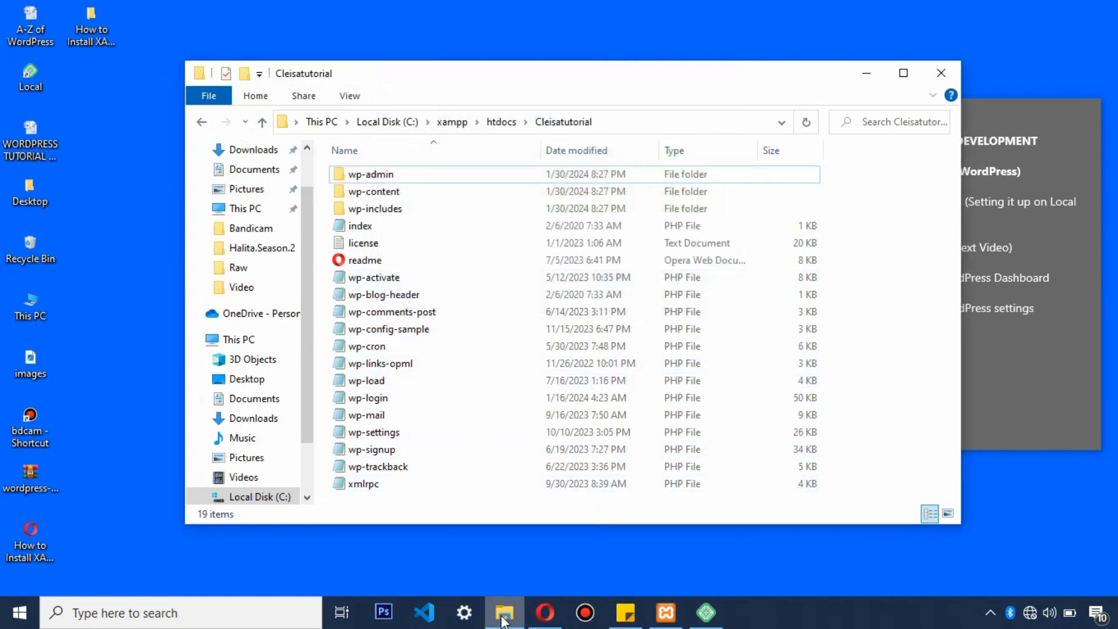
Step: Load localhost/cleisatutorial in a new Opera tab, then bring up the XAMPP Control Panel
left_click(547, 622)
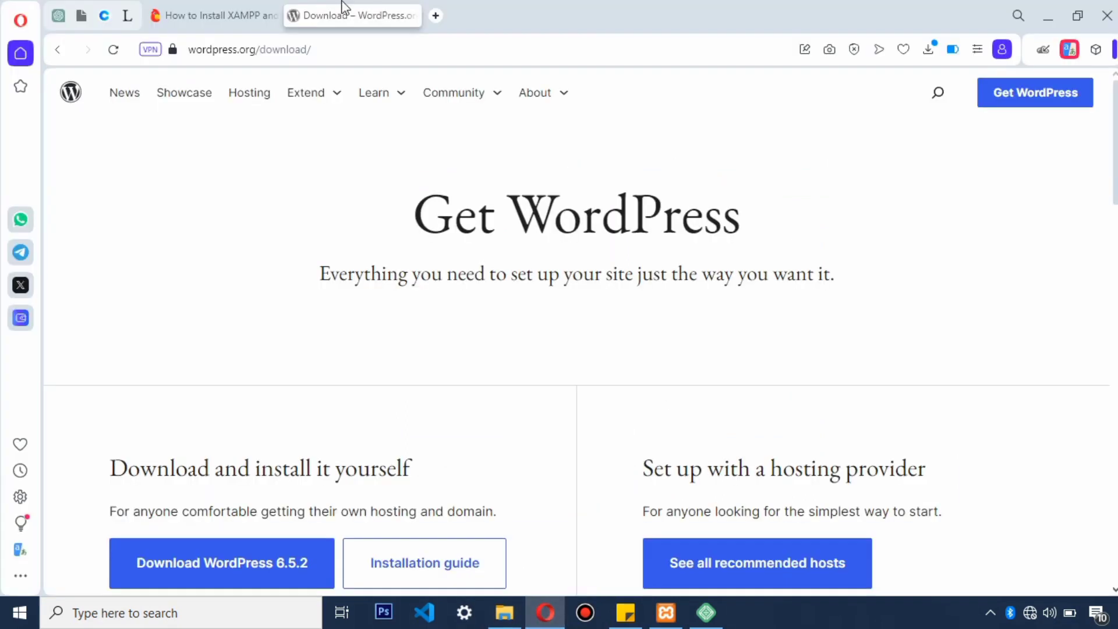
left_click(438, 15)
type("lo")
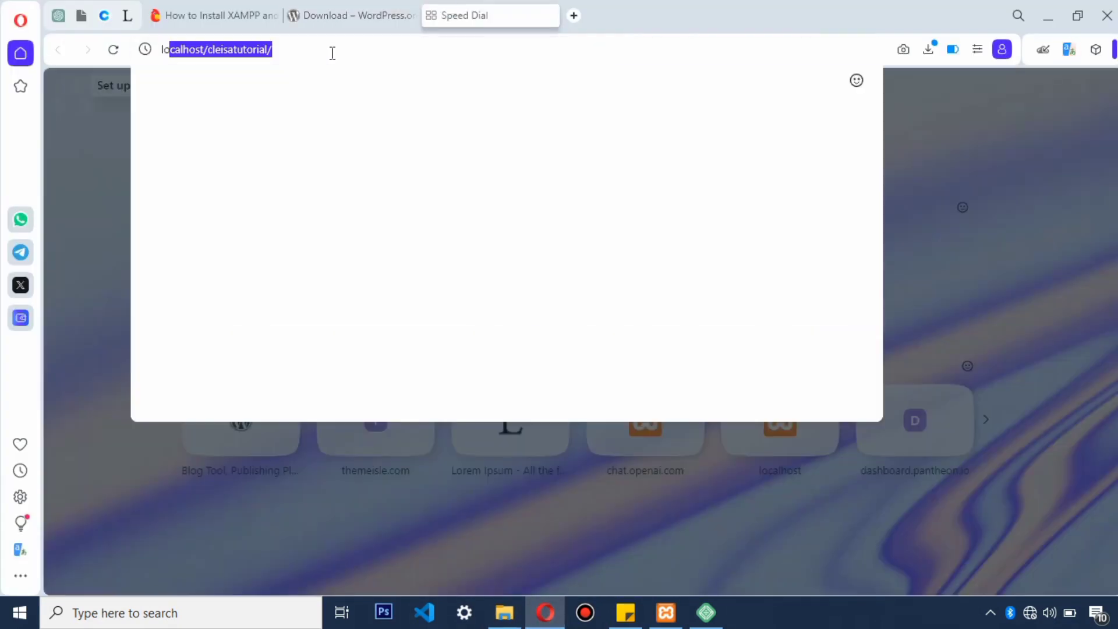
type("calhost/cleisatutorial/")
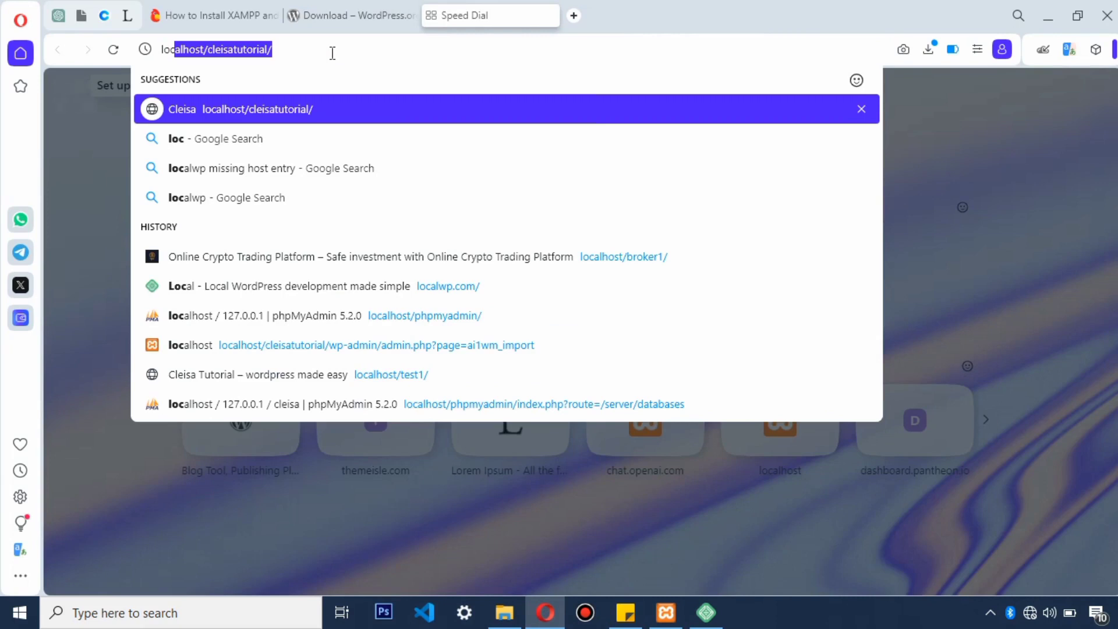
key("Right")
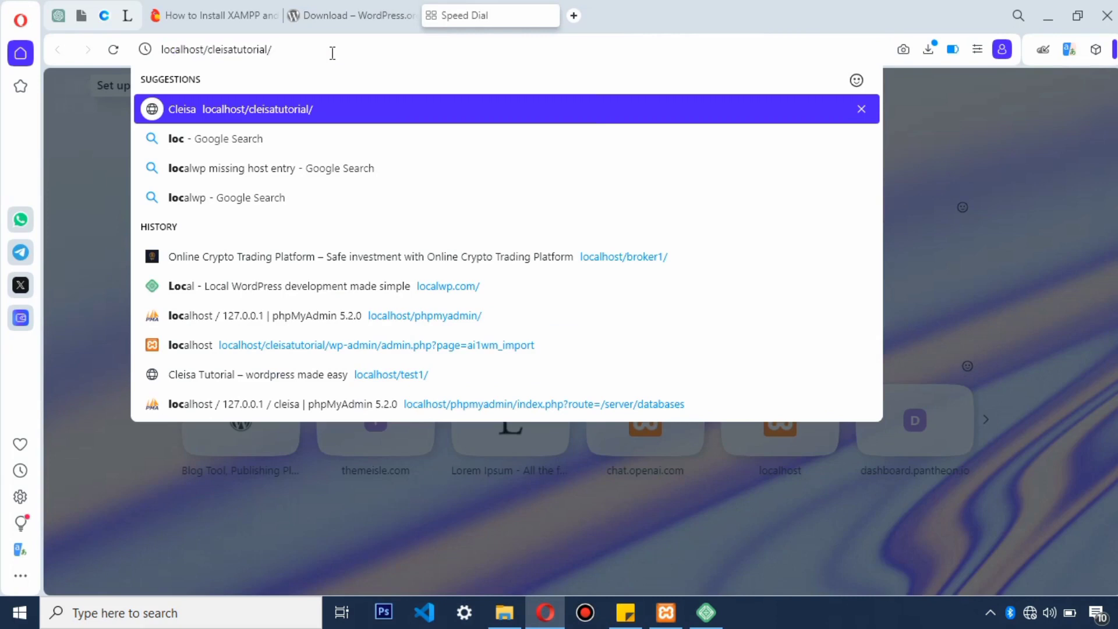
key("BackSpace")
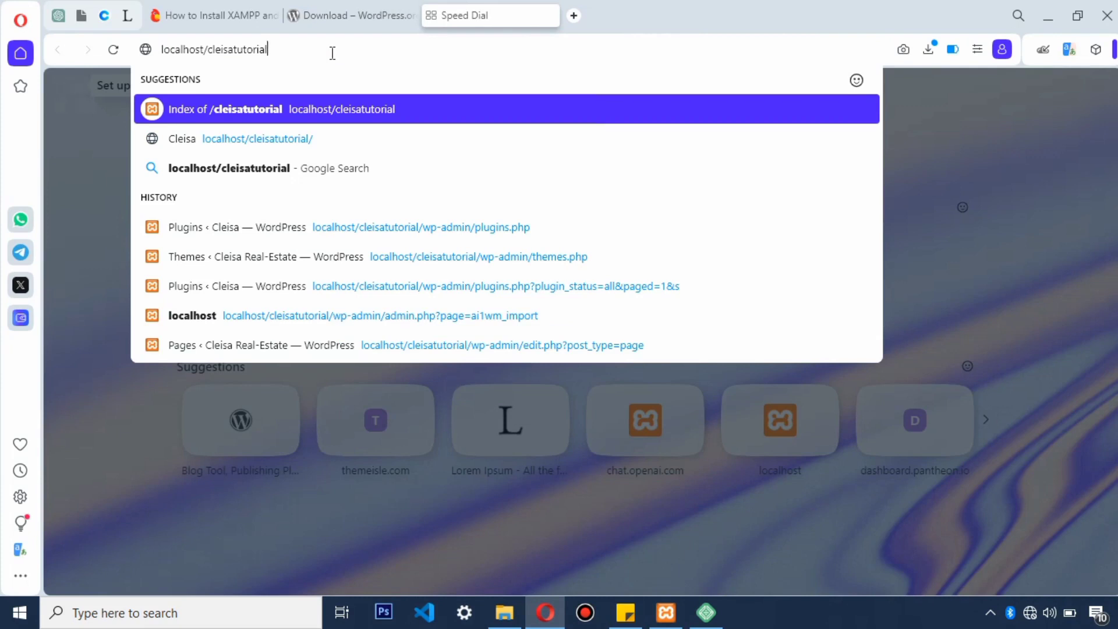
key("Return")
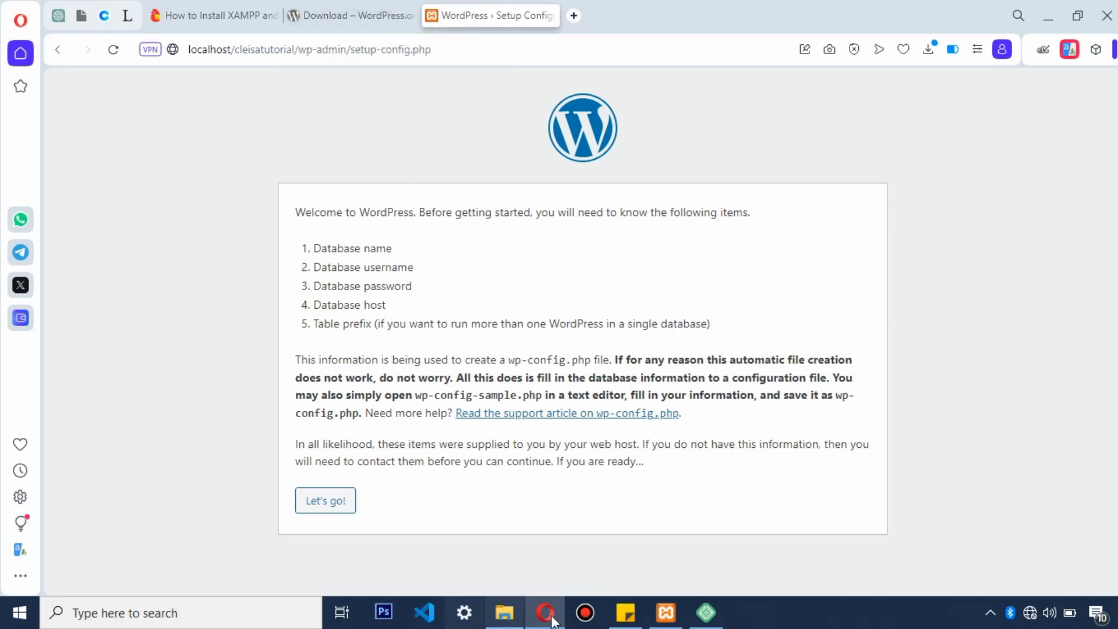
left_click(666, 619)
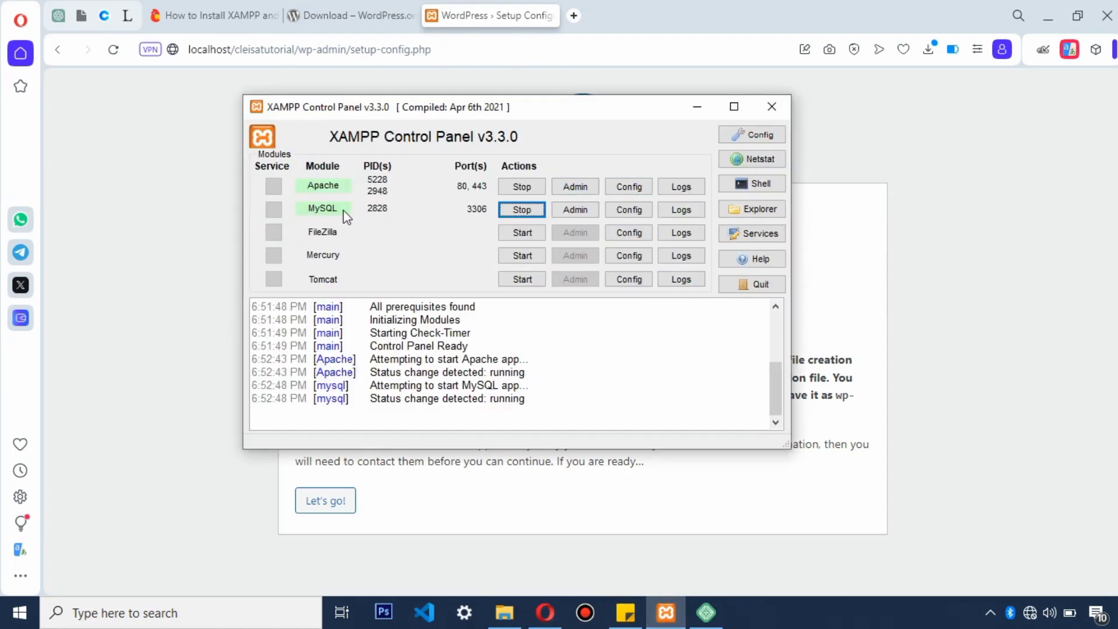
Step: Open phpMyAdmin from XAMPP and create a database named cleisatutorial on the Databases page
left_click(576, 212)
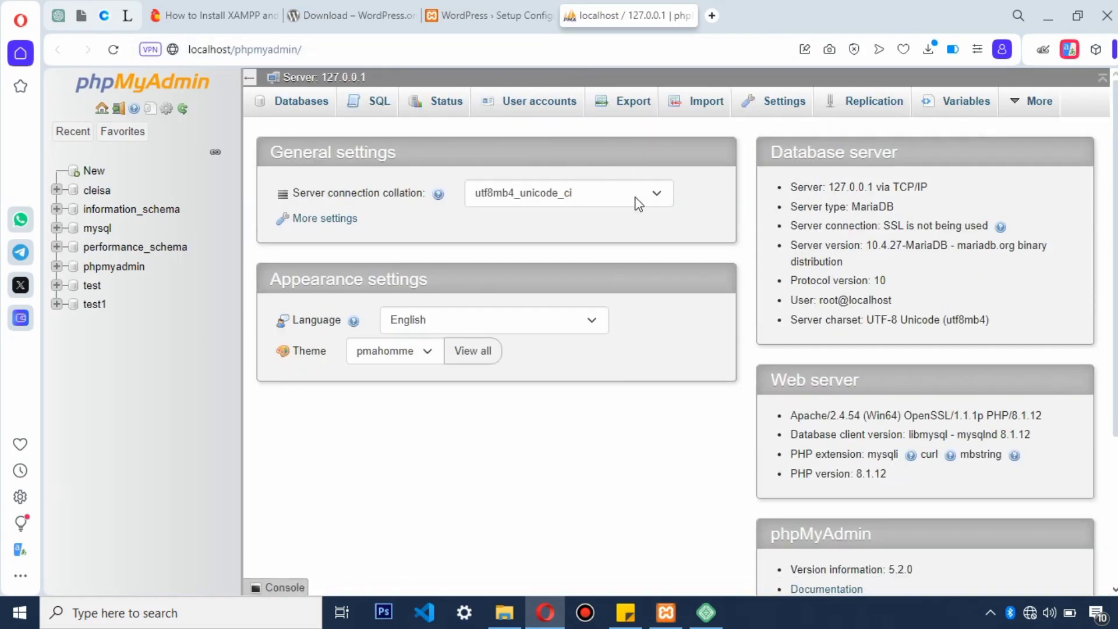
left_click(302, 111)
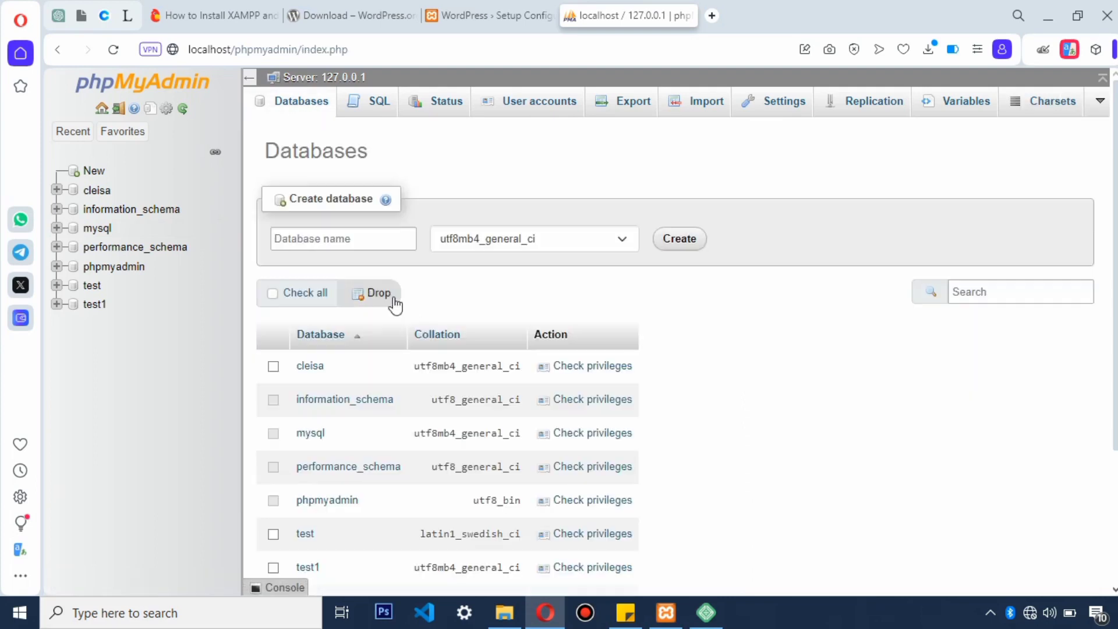
left_click(338, 240)
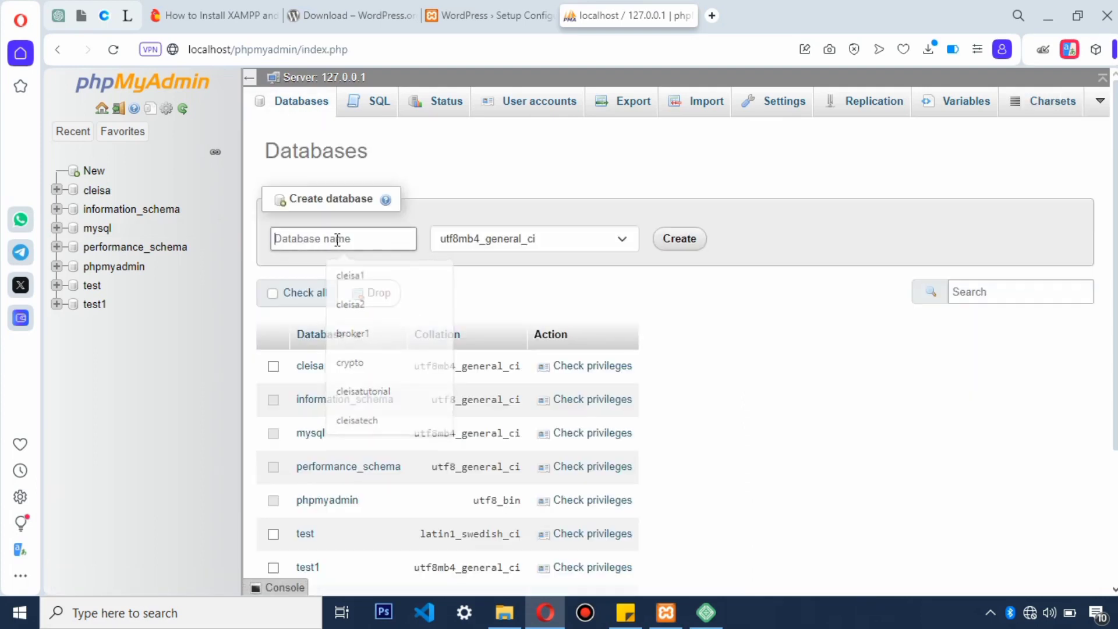
left_click(367, 243)
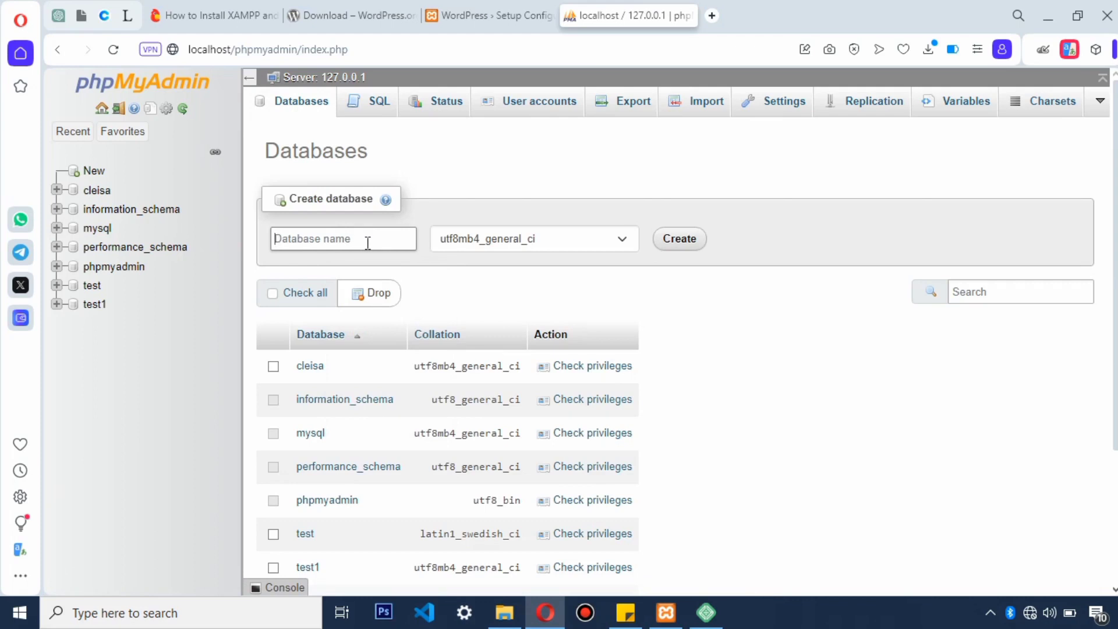
type("Cleisa")
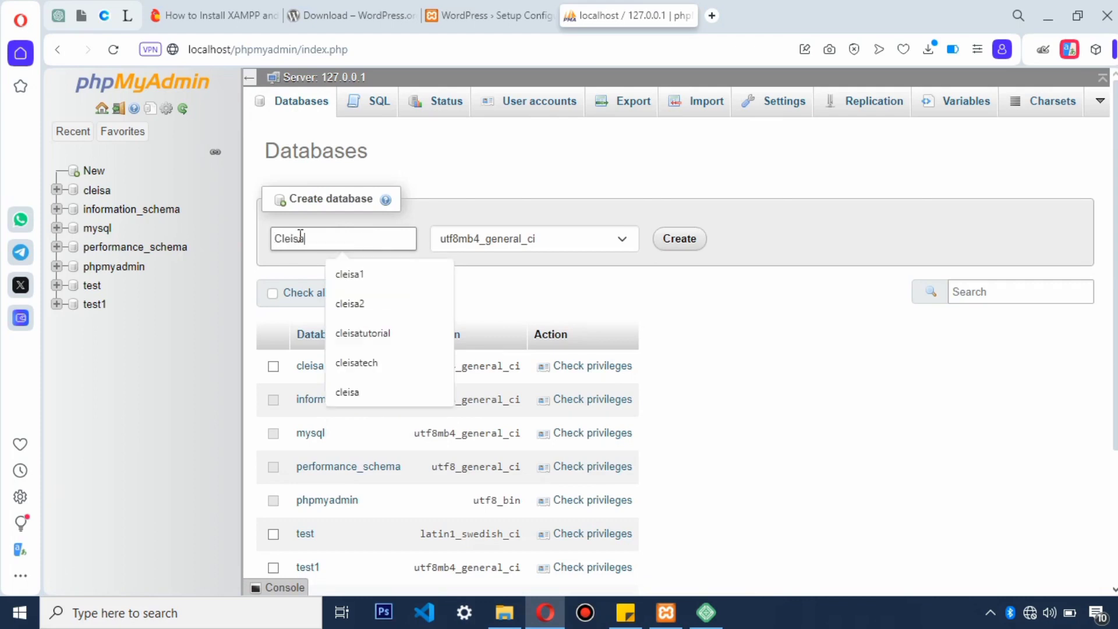
type("tutorial")
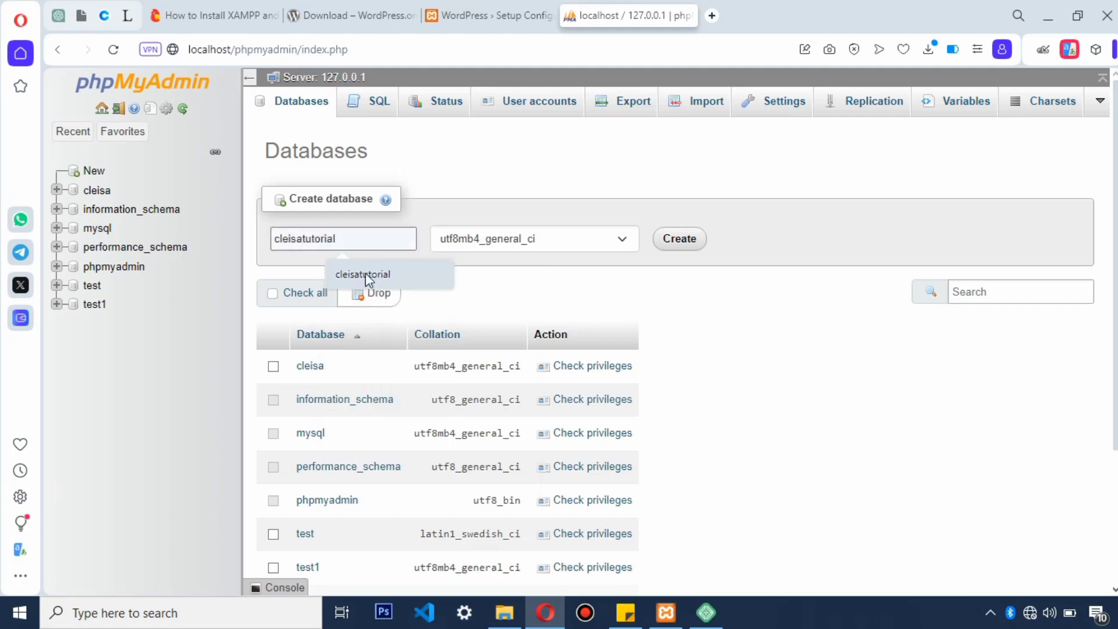
left_click(363, 274)
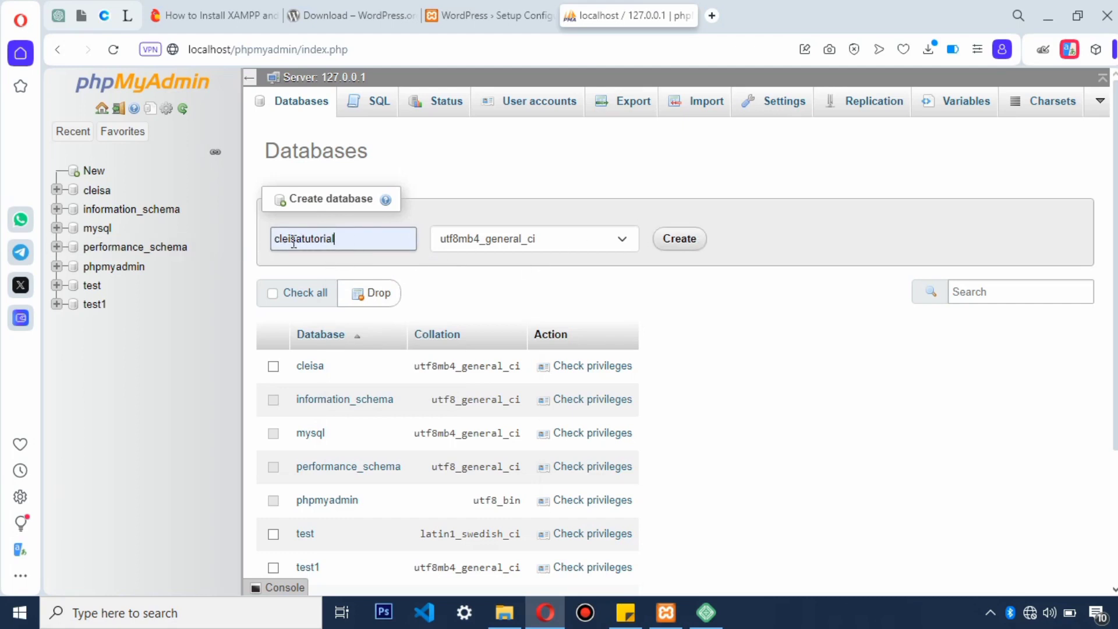
left_click(679, 238)
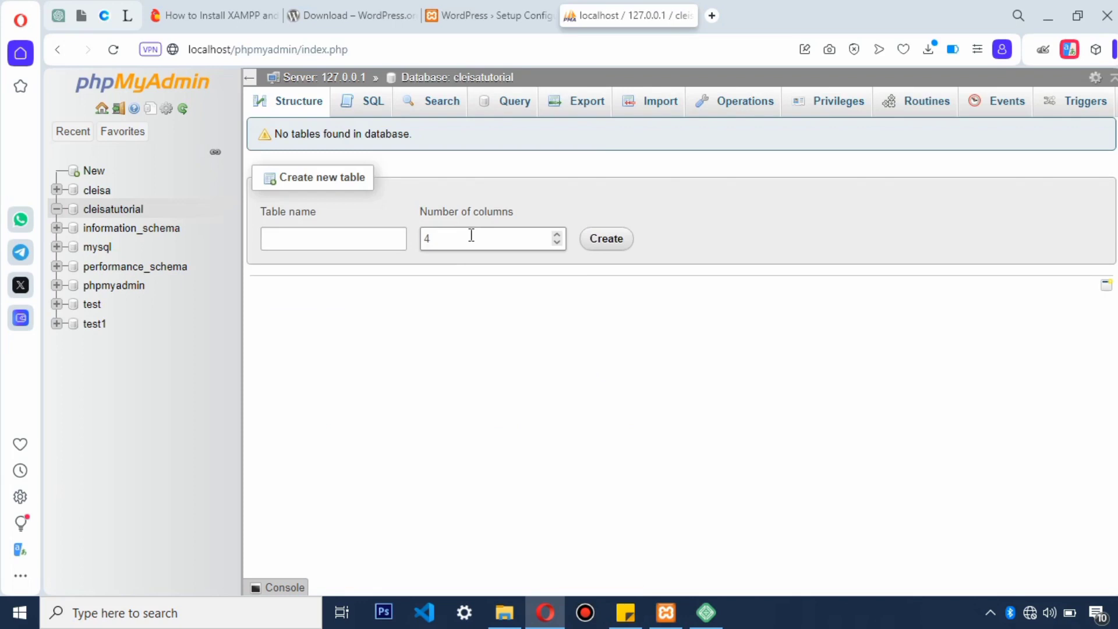
Step: Enter cleisatutorial as the WordPress database name, submit the details, and run the installation
left_click(495, 17)
left_click(329, 503)
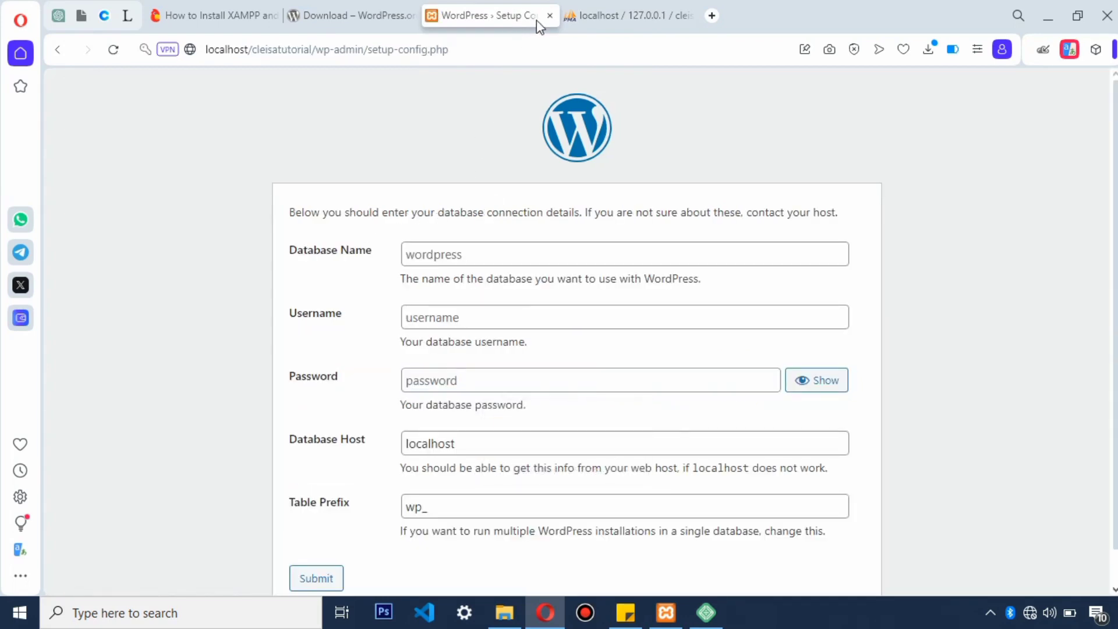
left_click(460, 257)
left_click(499, 311)
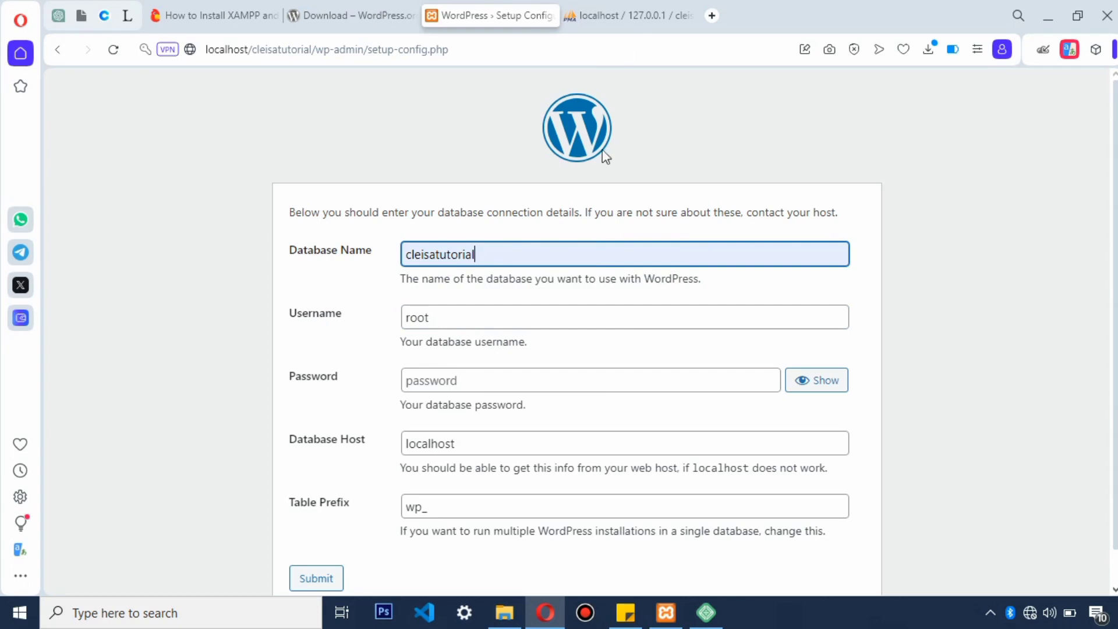
left_click(636, 16)
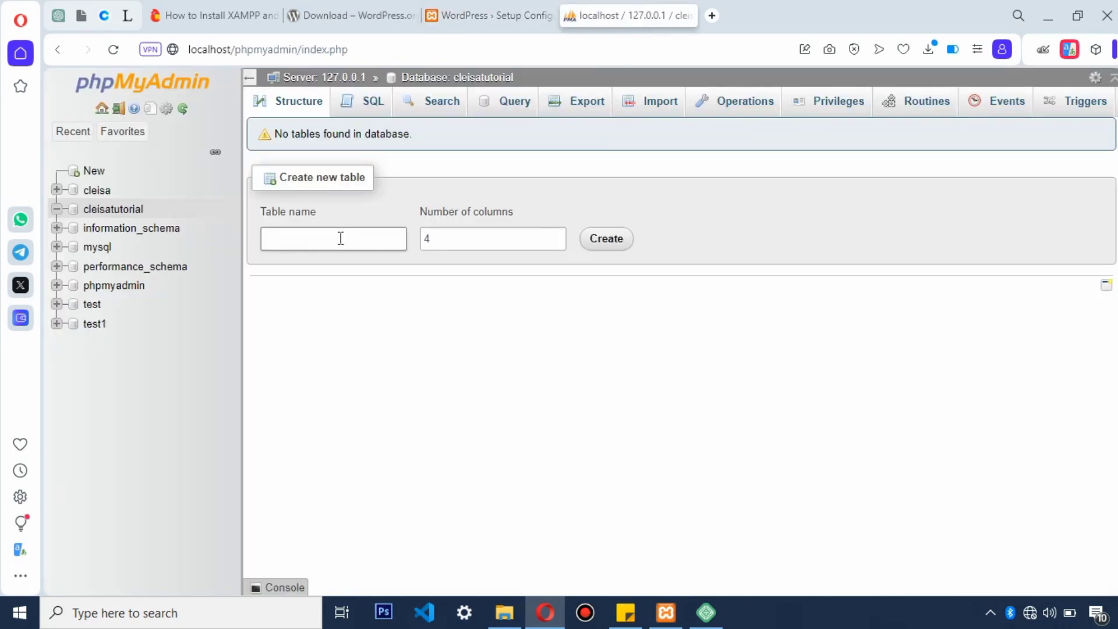
left_click(130, 216)
left_click(498, 14)
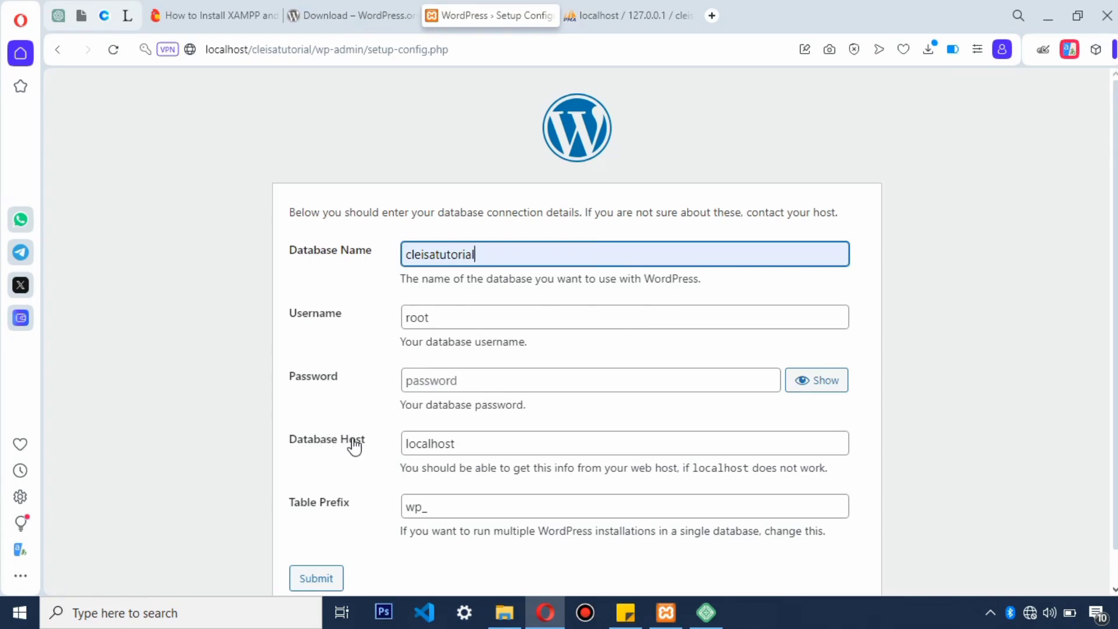
scroll(481, 439, "down", 1)
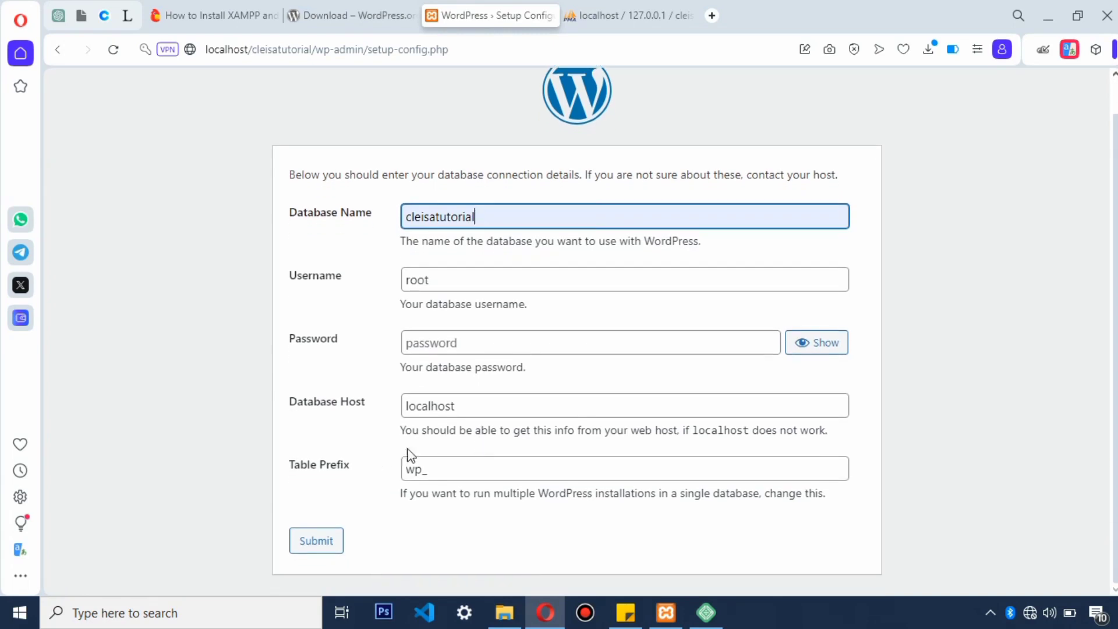
left_click(320, 546)
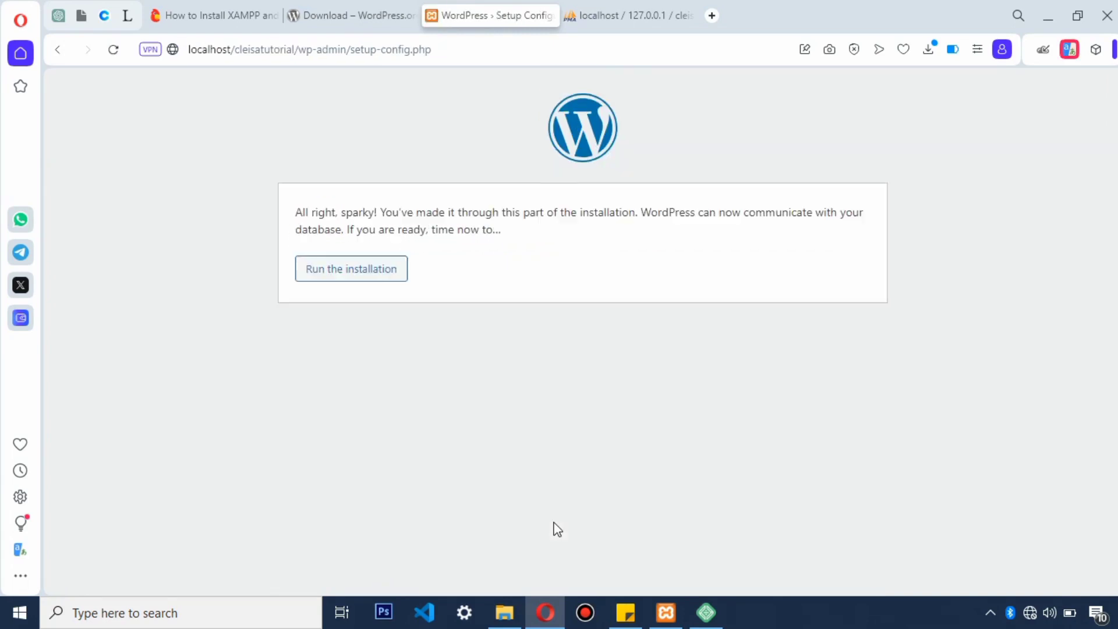
left_click(357, 277)
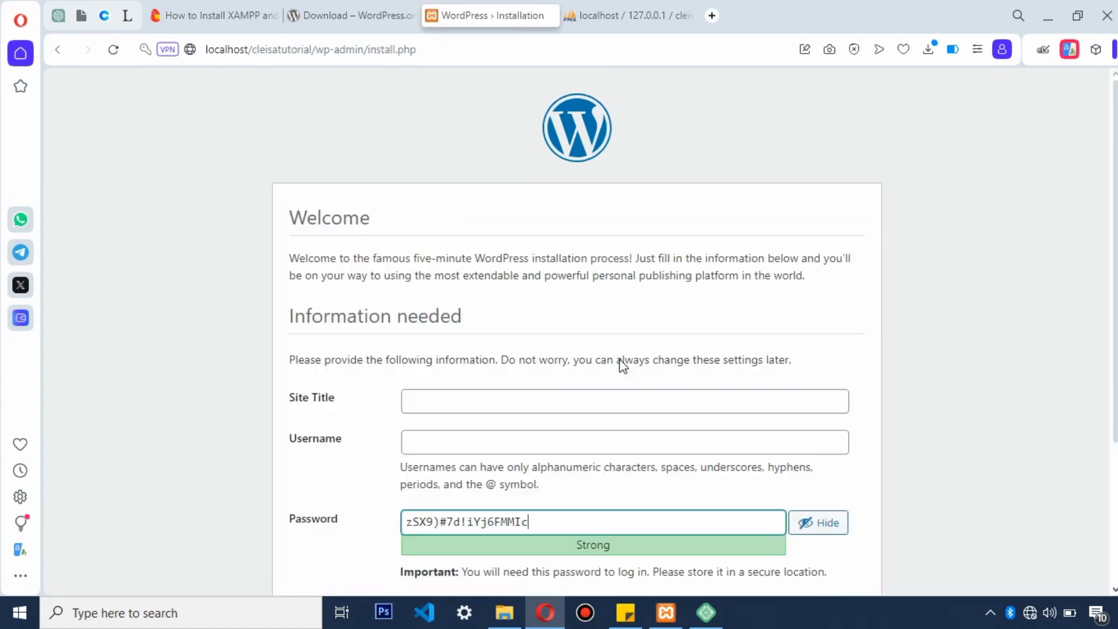
Step: Set the site title to 'Cleisa Tutorial' and the username to admin
scroll(613, 354, "down", 2)
scroll(613, 354, "down", 2)
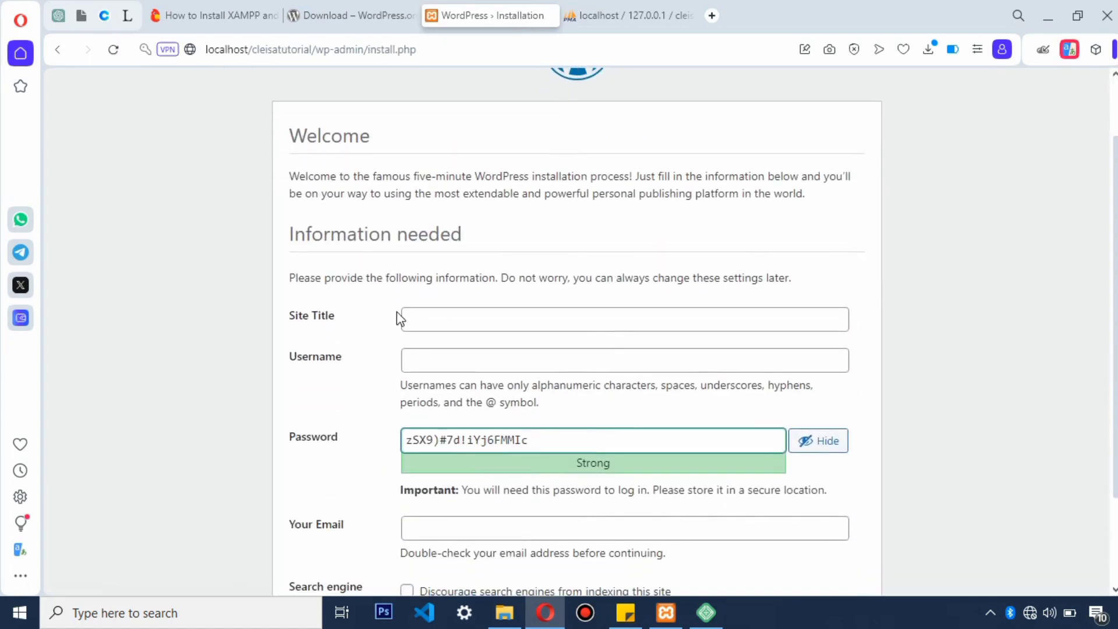
left_click(454, 315)
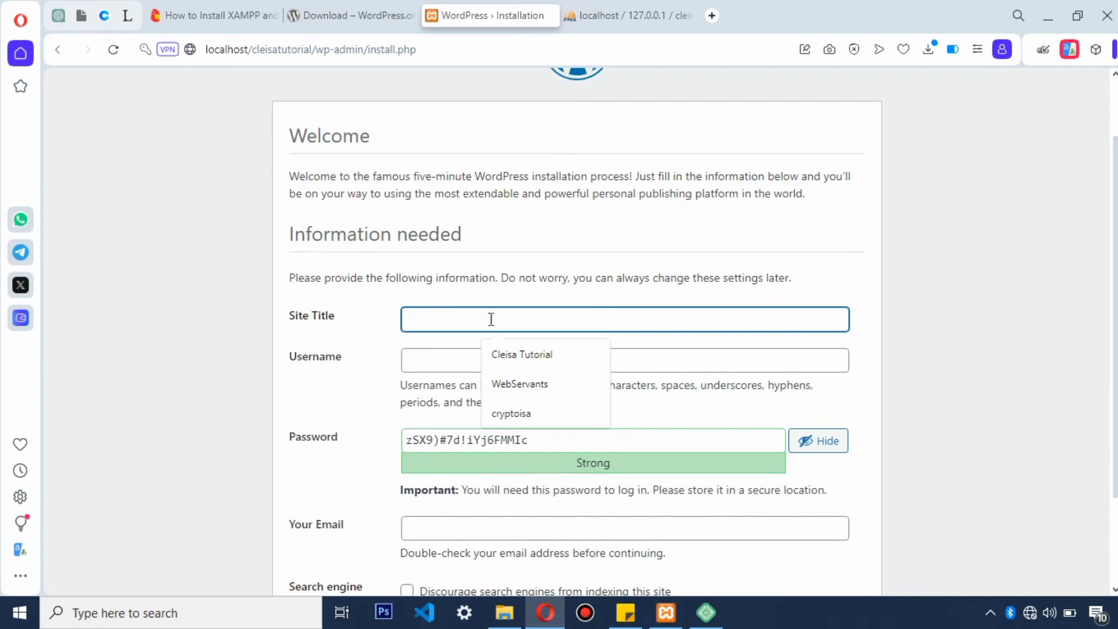
left_click(535, 367)
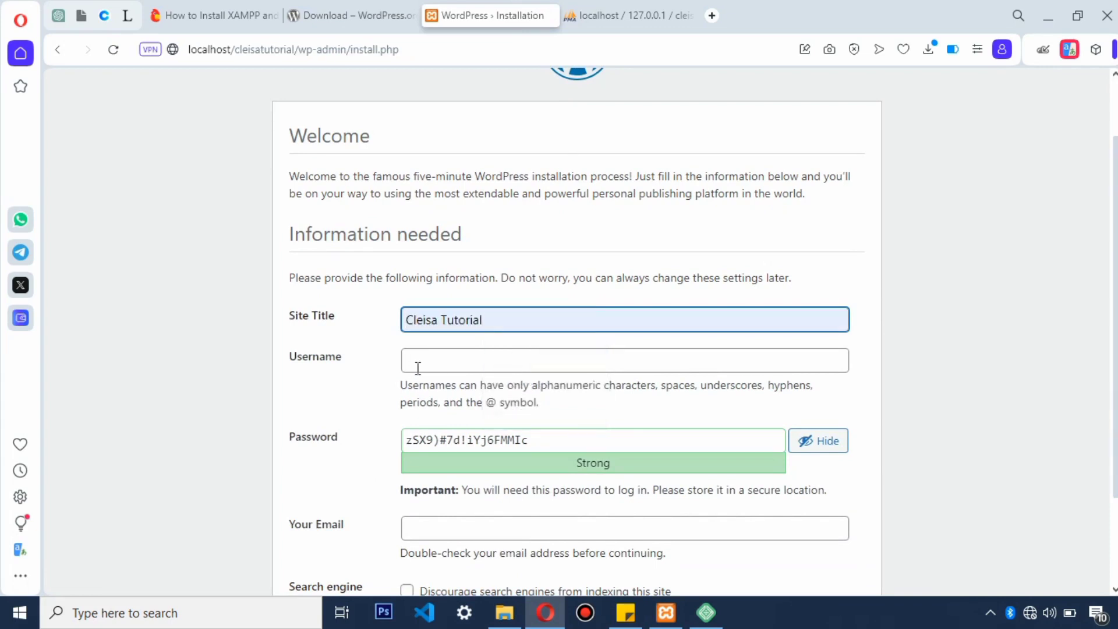
left_click(417, 368)
left_click(535, 320)
left_click(431, 362)
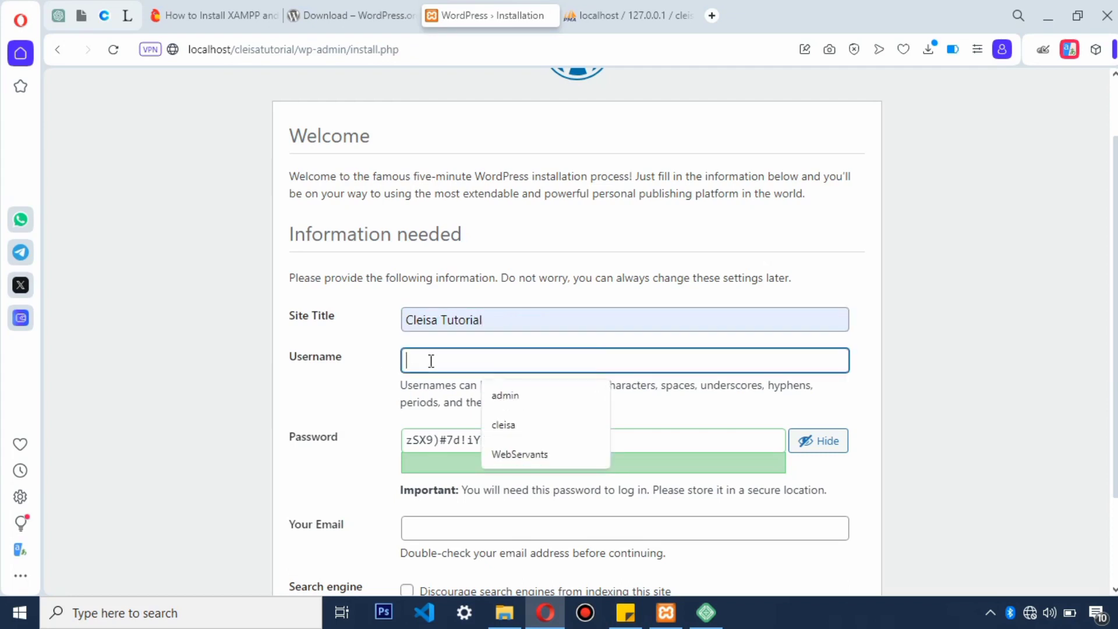
left_click(498, 396)
Step: Replace the generated password with a weak one, confirm it, install WordPress, and save the login
left_click(551, 442)
left_click(441, 441)
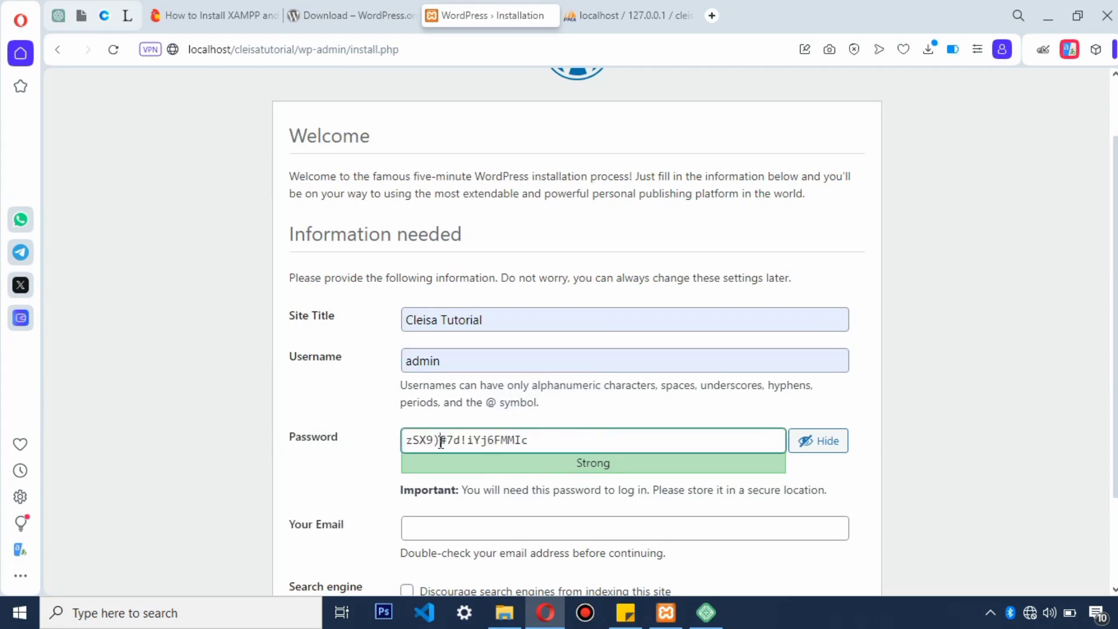
key("ctrl+a")
key("BackSpace")
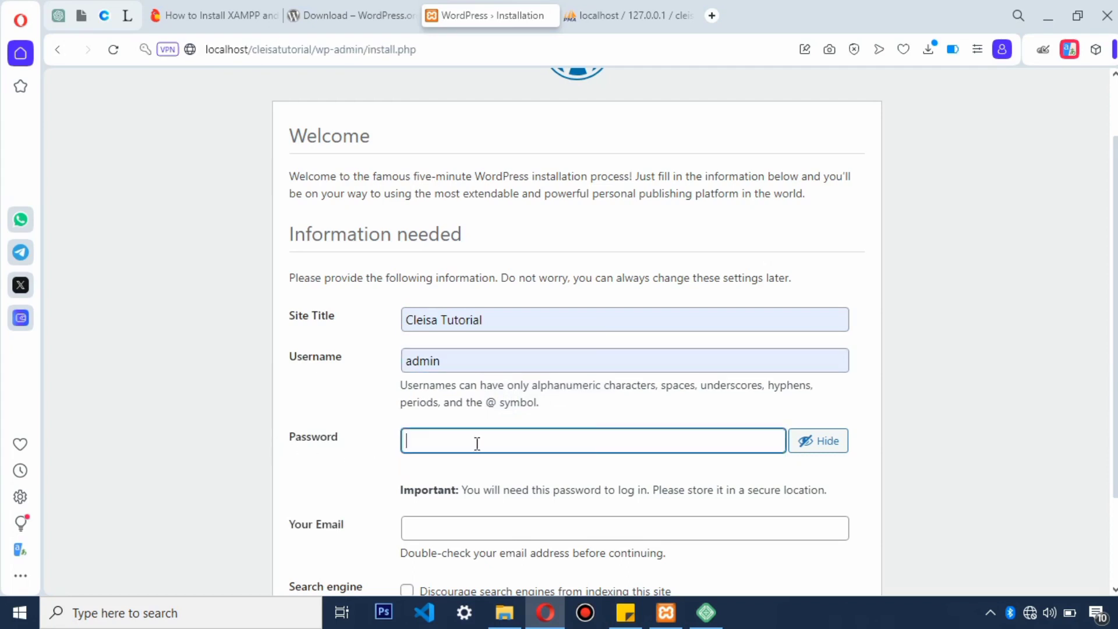
type("admin")
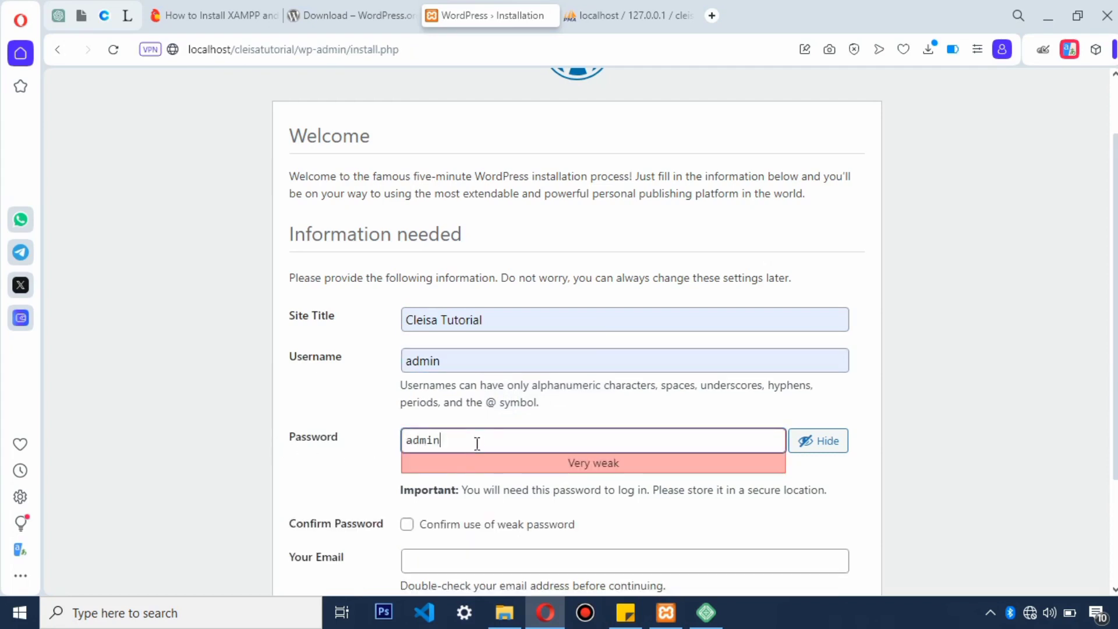
scroll(481, 434, "down", 3)
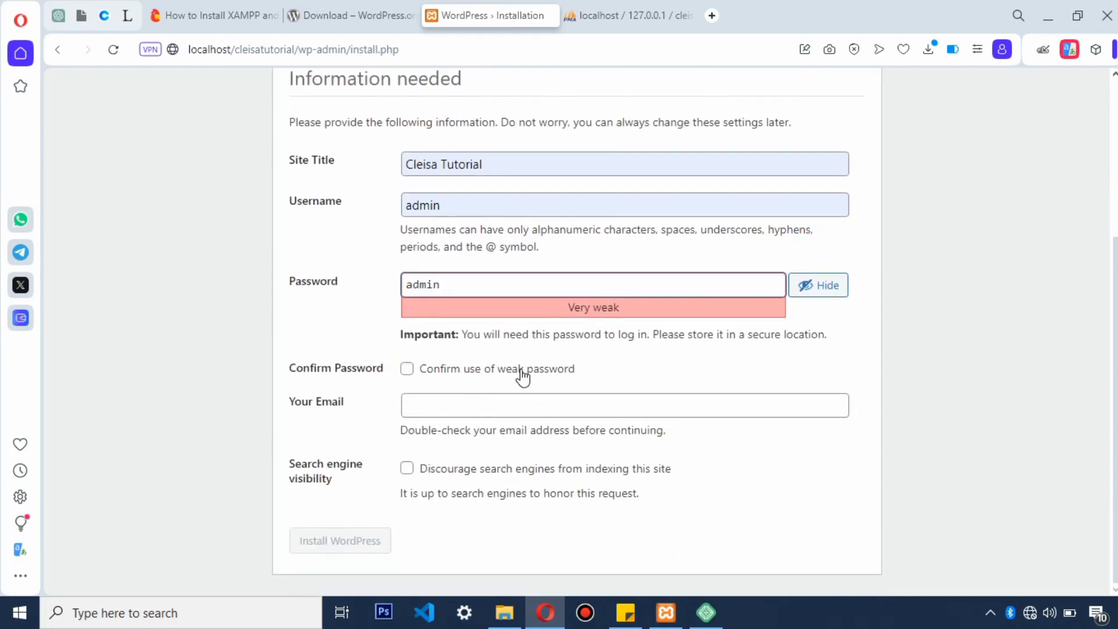
left_click(407, 369)
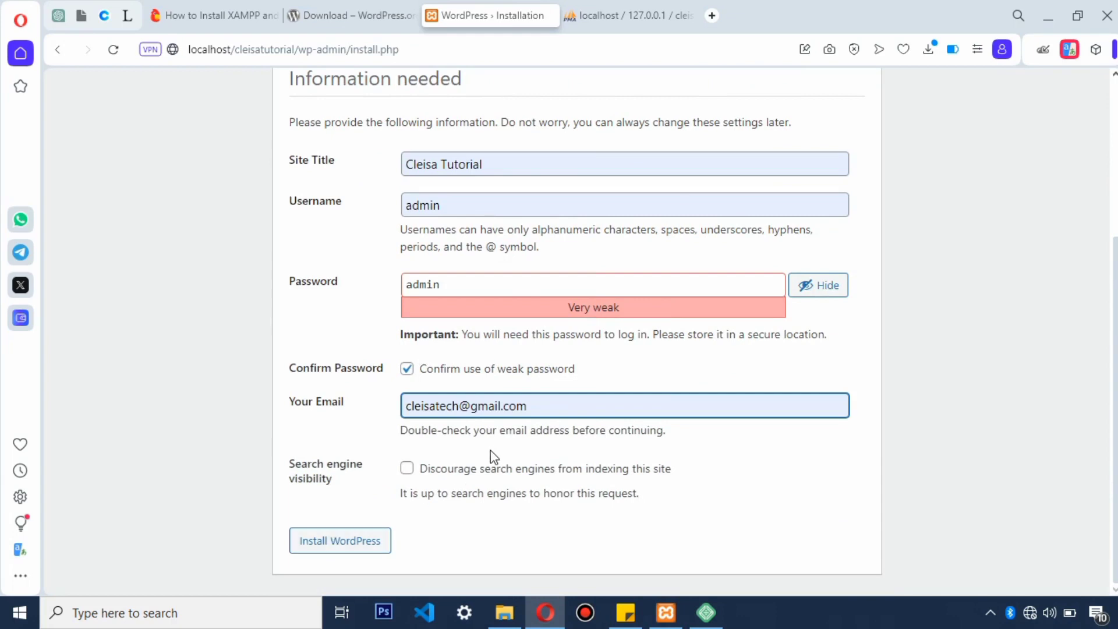
left_click_drag(542, 408, 323, 413)
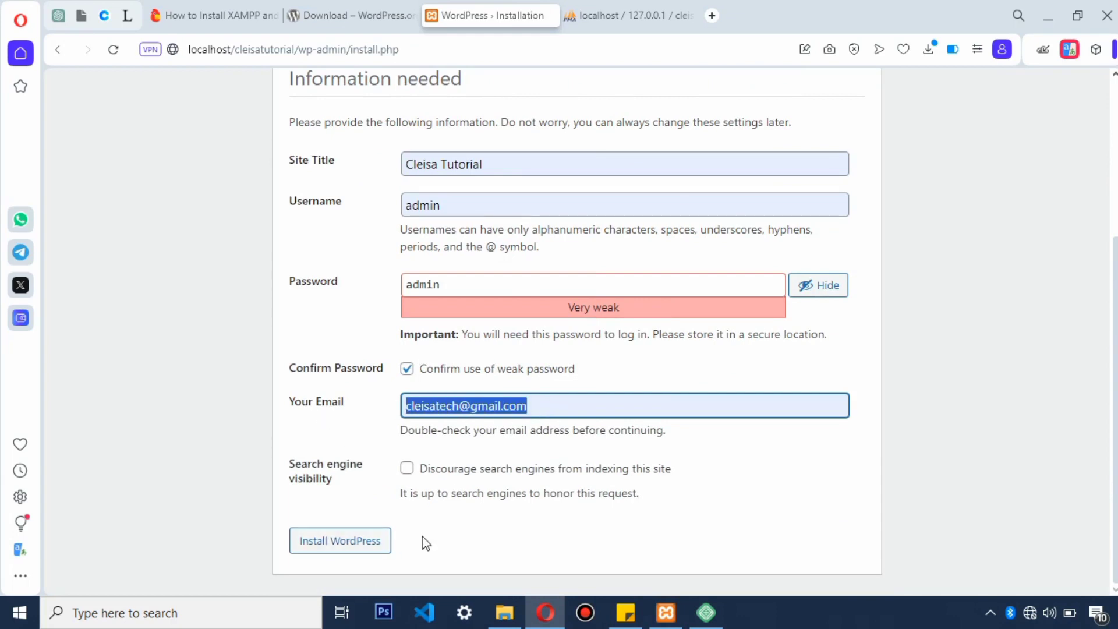
left_click(362, 540)
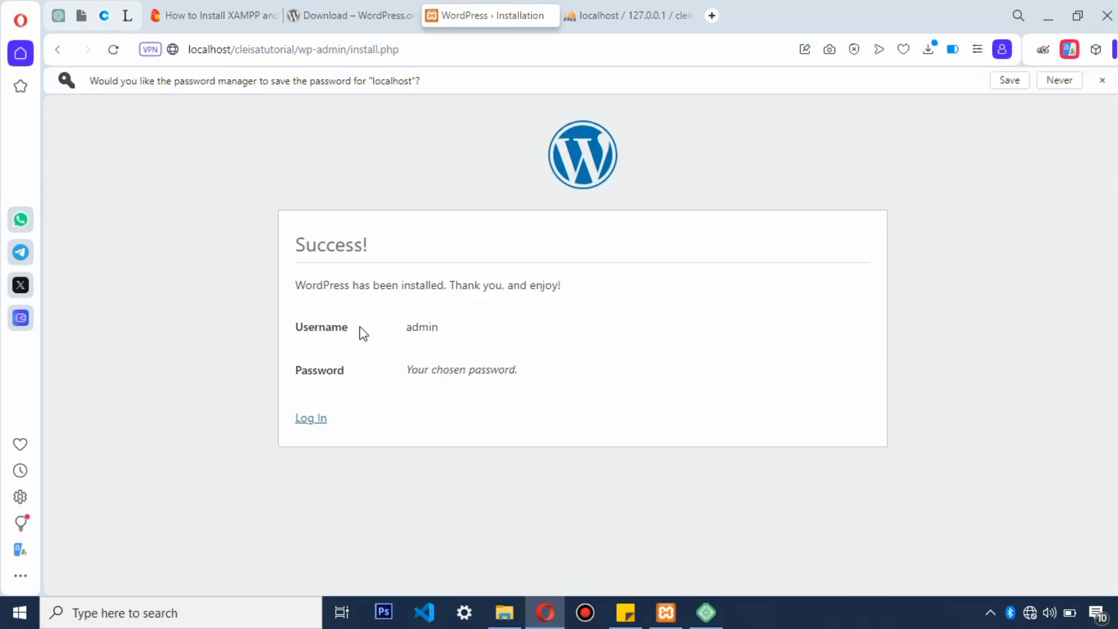
left_click(1011, 81)
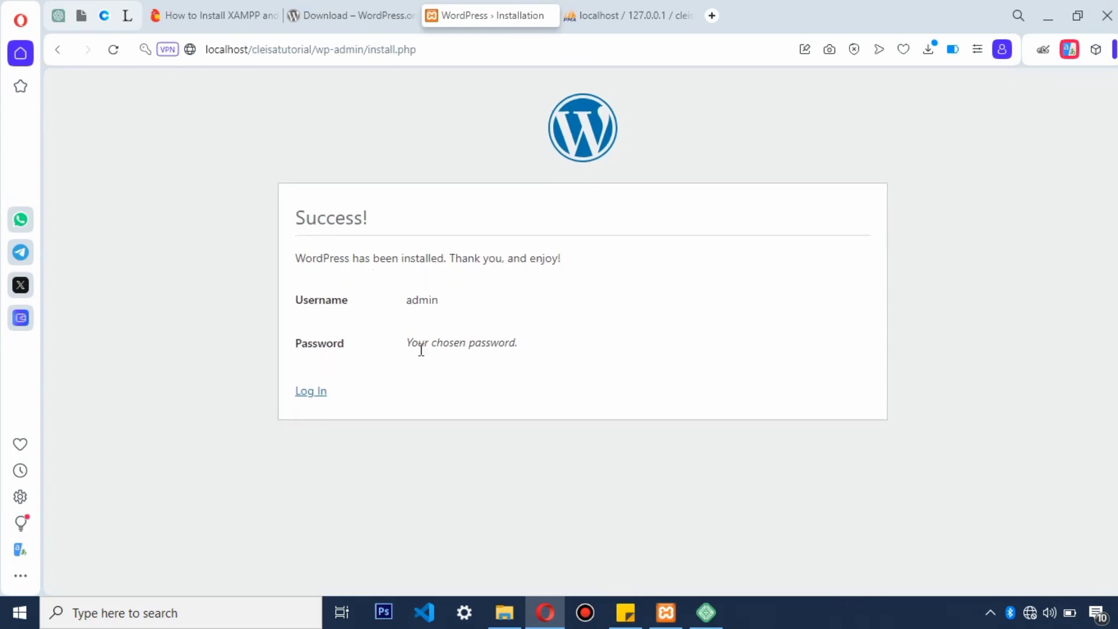
Step: Log in to Cleisa Tutorial with the saved admin credentials to reach the 6.4.3 dashboard
left_click(311, 392)
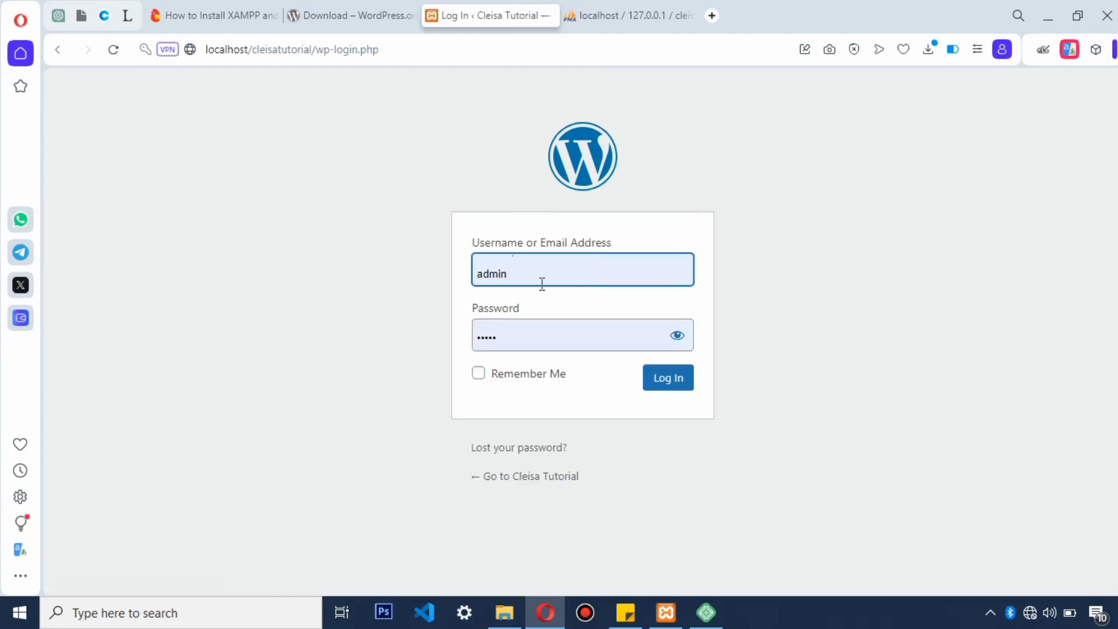
left_click(546, 274)
left_click(522, 331)
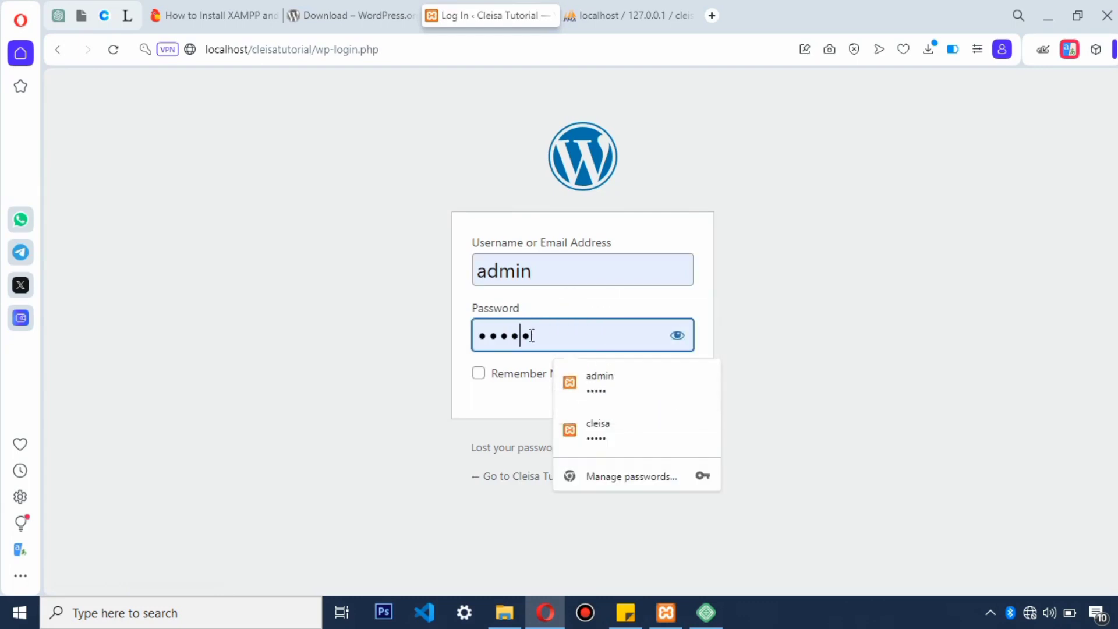
left_click(494, 403)
left_click(659, 387)
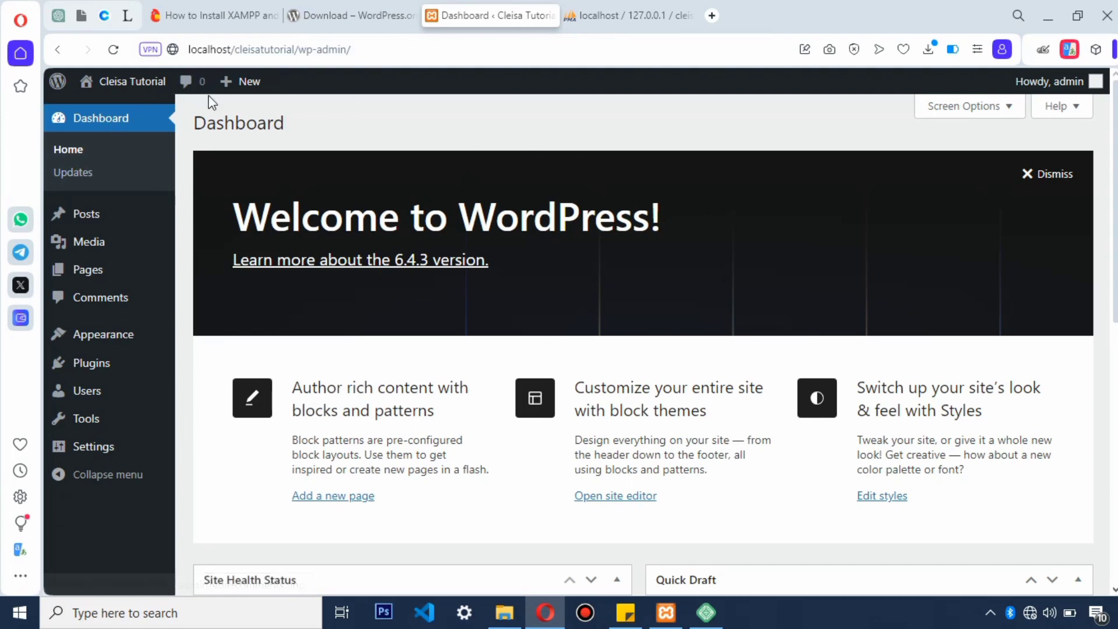
Step: Stop MySQL and Apache in XAMPP, then reload the WordPress dashboard page
left_click(668, 621)
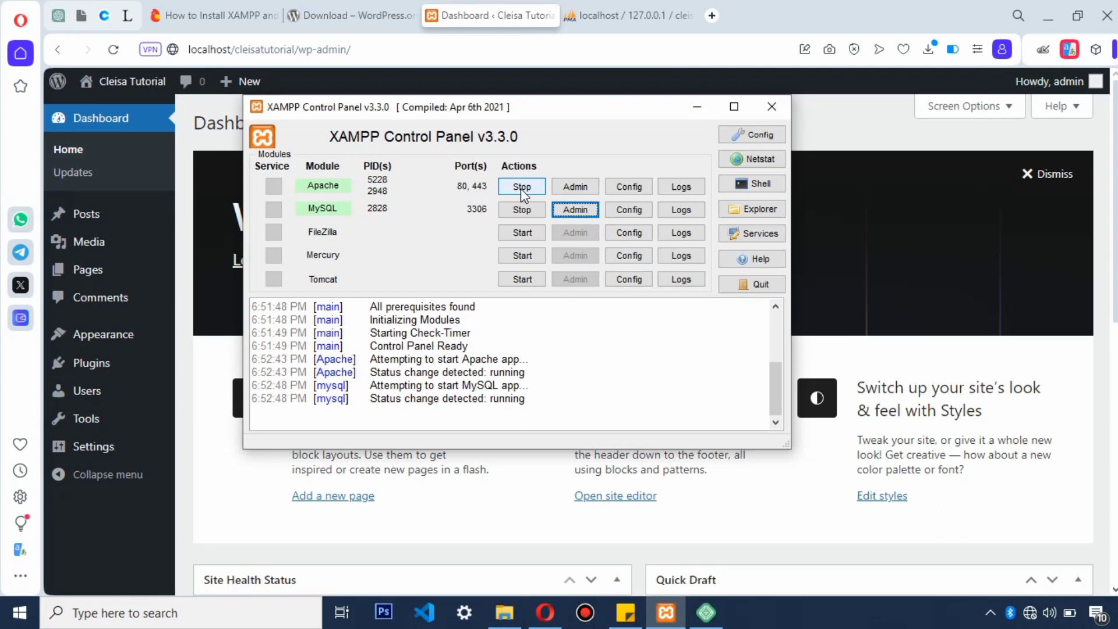
left_click(522, 210)
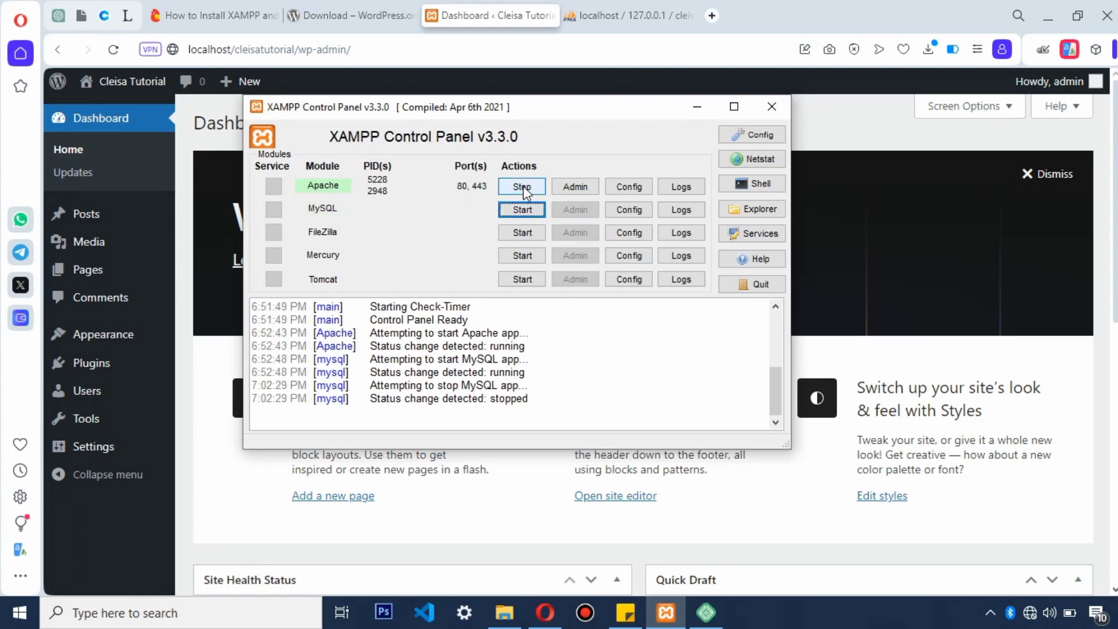
left_click(525, 192)
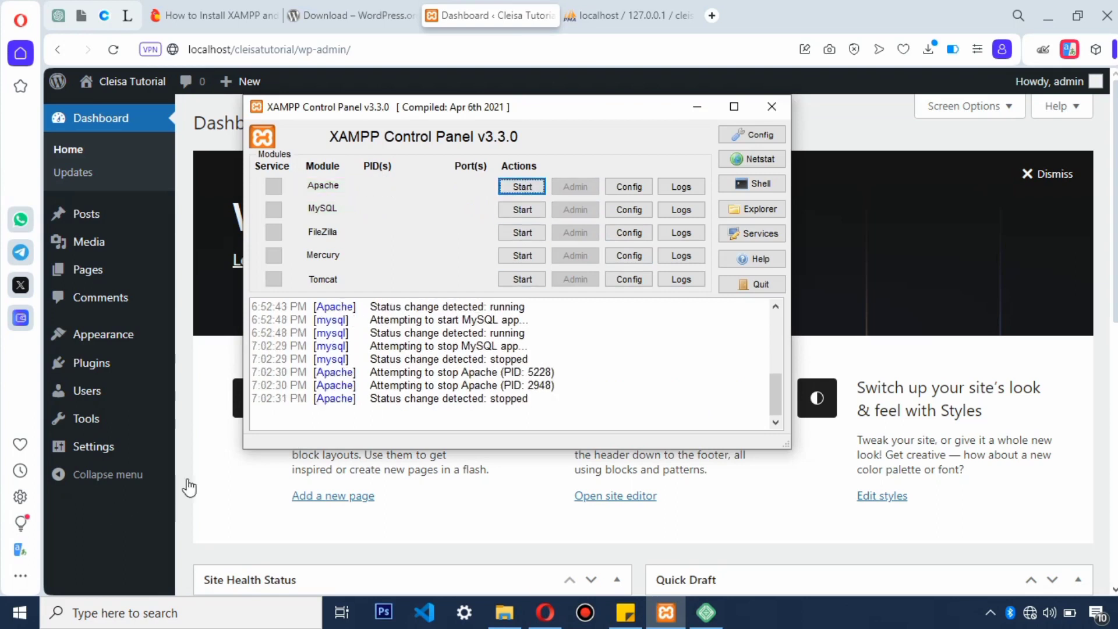
left_click(223, 480)
left_click(113, 49)
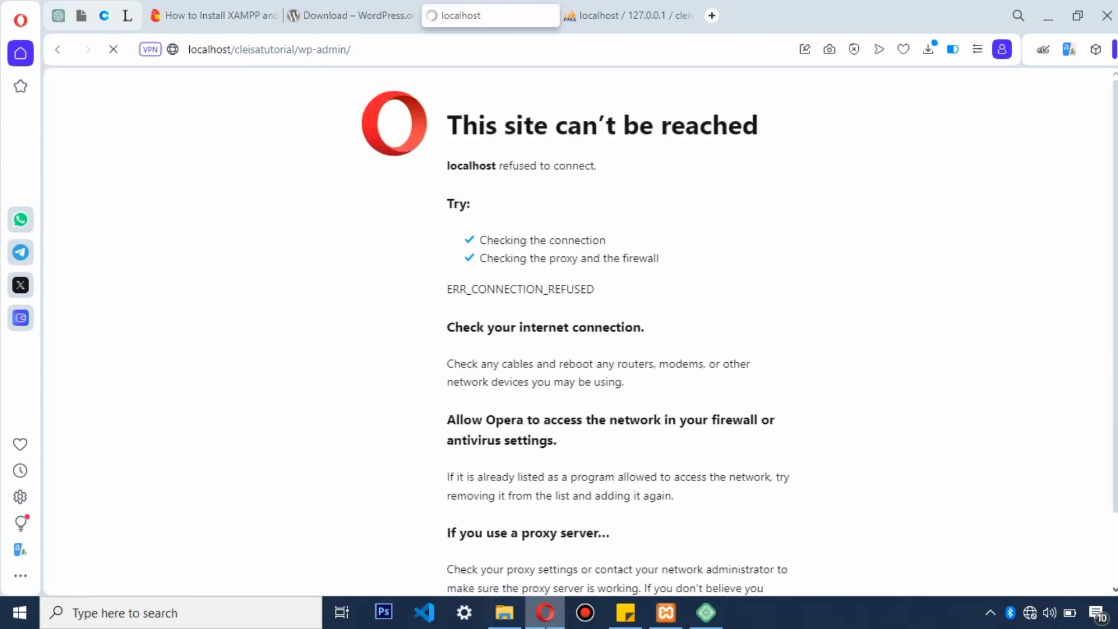
Step: Restart Apache and MySQL, then view the empty cleisatutorial database in phpMyAdmin
left_click(666, 612)
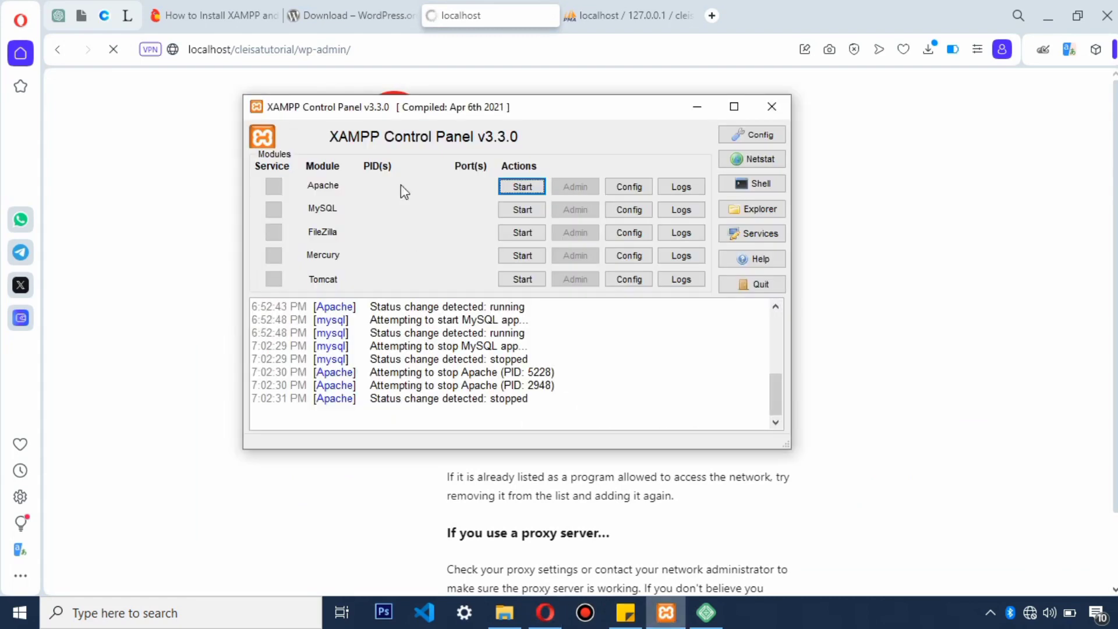
left_click(511, 190)
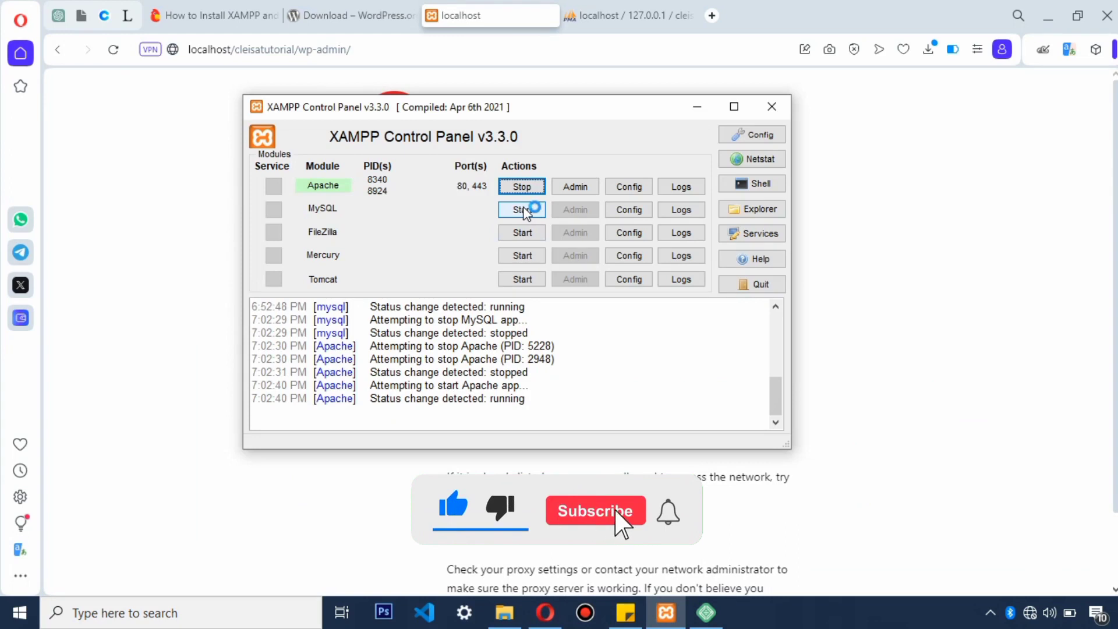
left_click(524, 209)
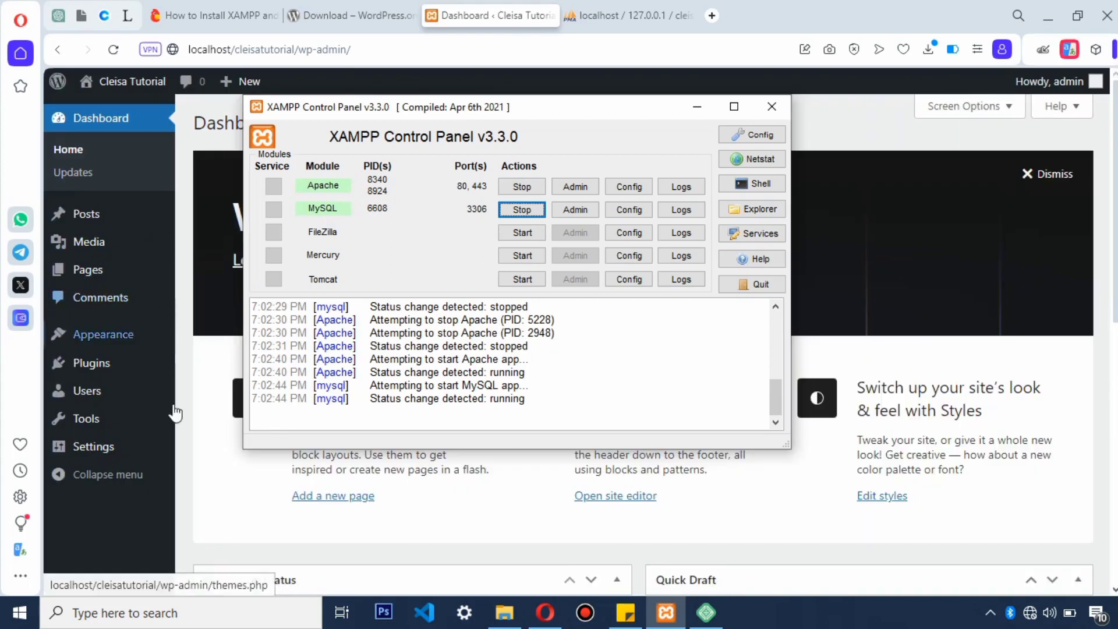
mouse_move(173, 413)
left_click(181, 320)
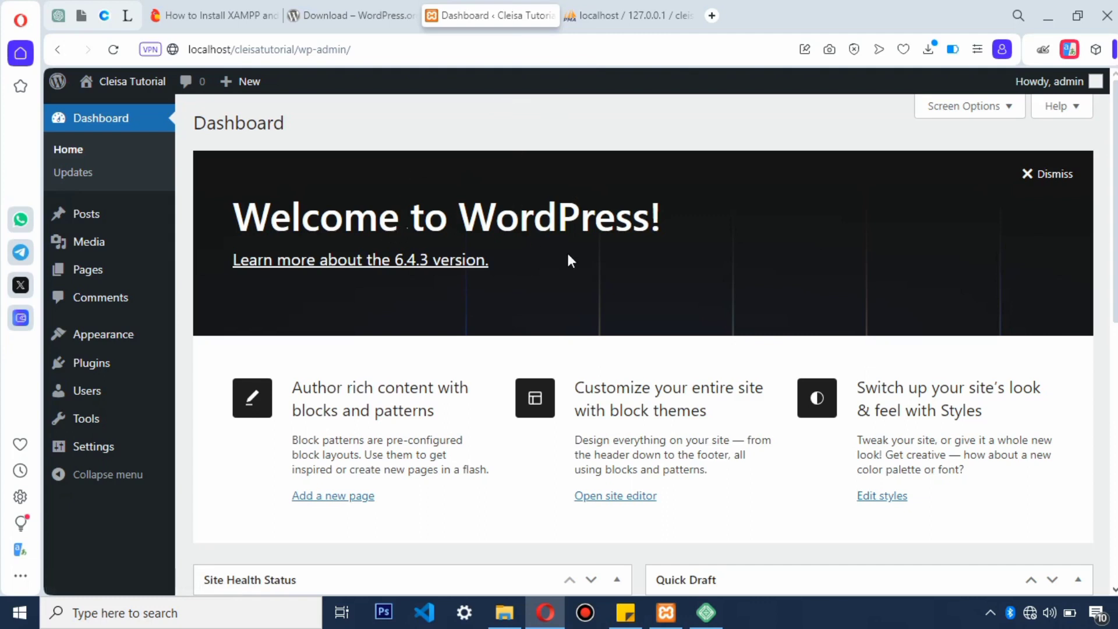
left_click(658, 17)
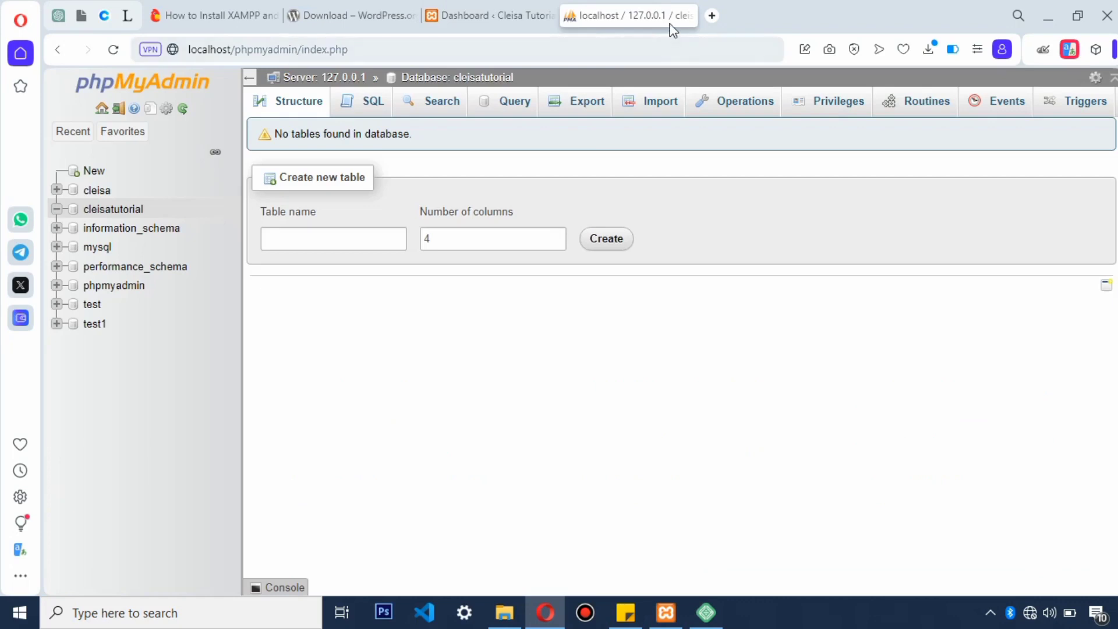
Step: Close the WordPress Dashboard and Download – WordPress tabs in Opera
left_click(485, 16)
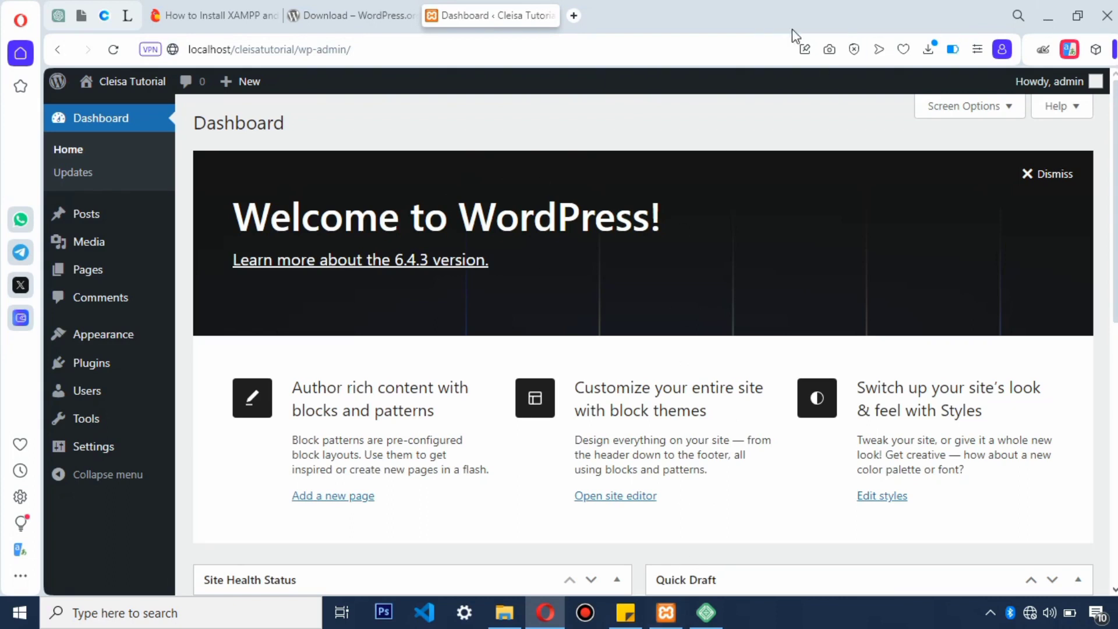
left_click(551, 16)
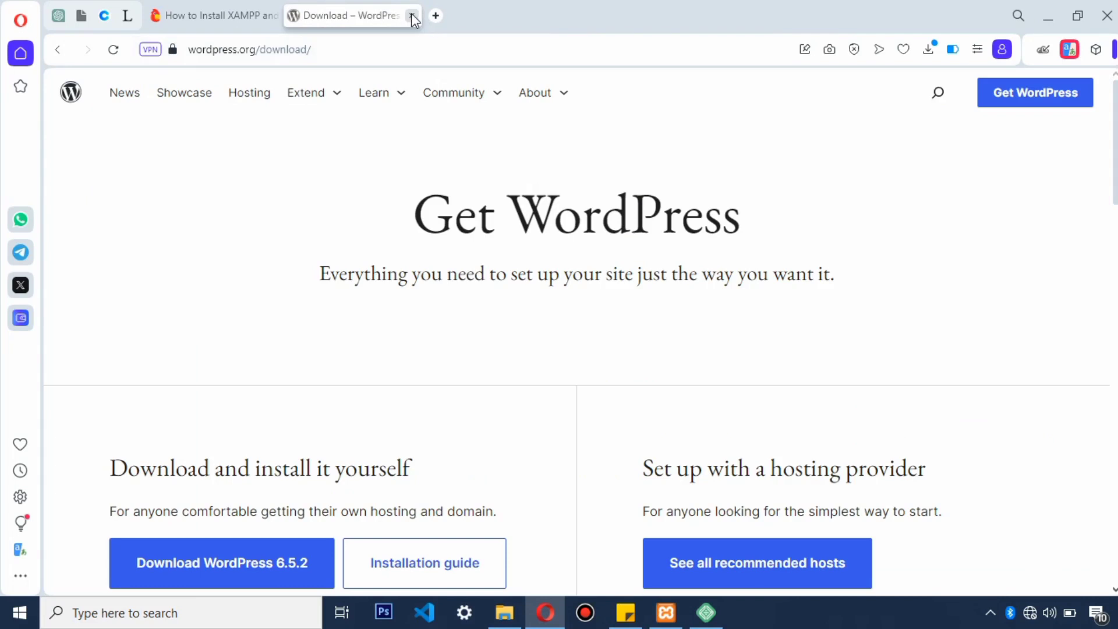
left_click(413, 16)
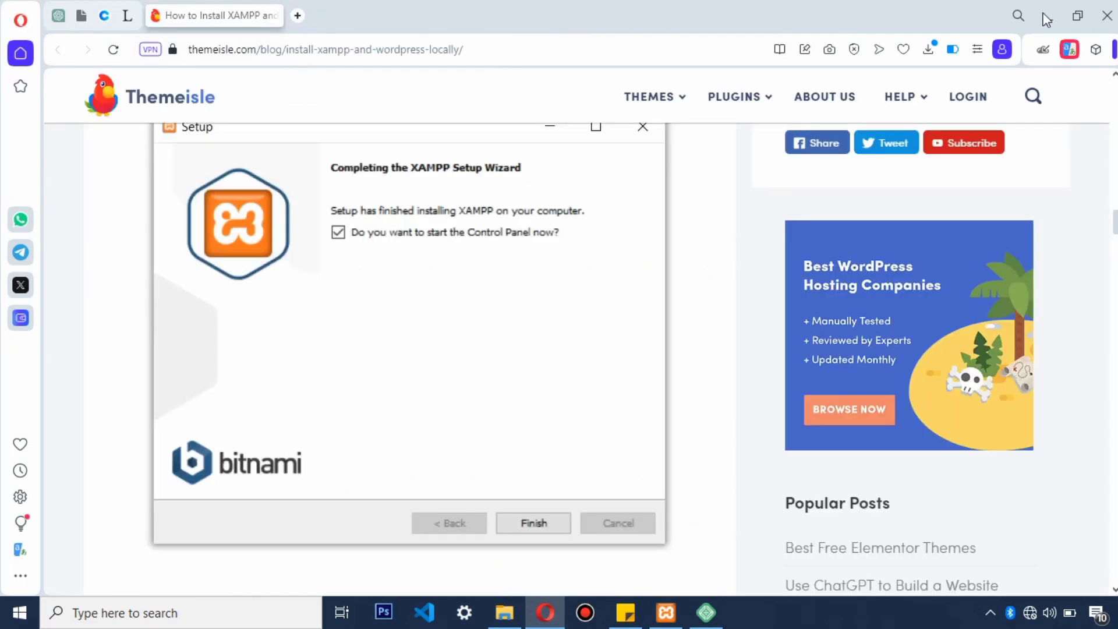
Step: Minimise Opera and stop both Apache and MySQL in XAMPP Control Panel
left_click(1044, 16)
left_click(521, 187)
left_click(525, 209)
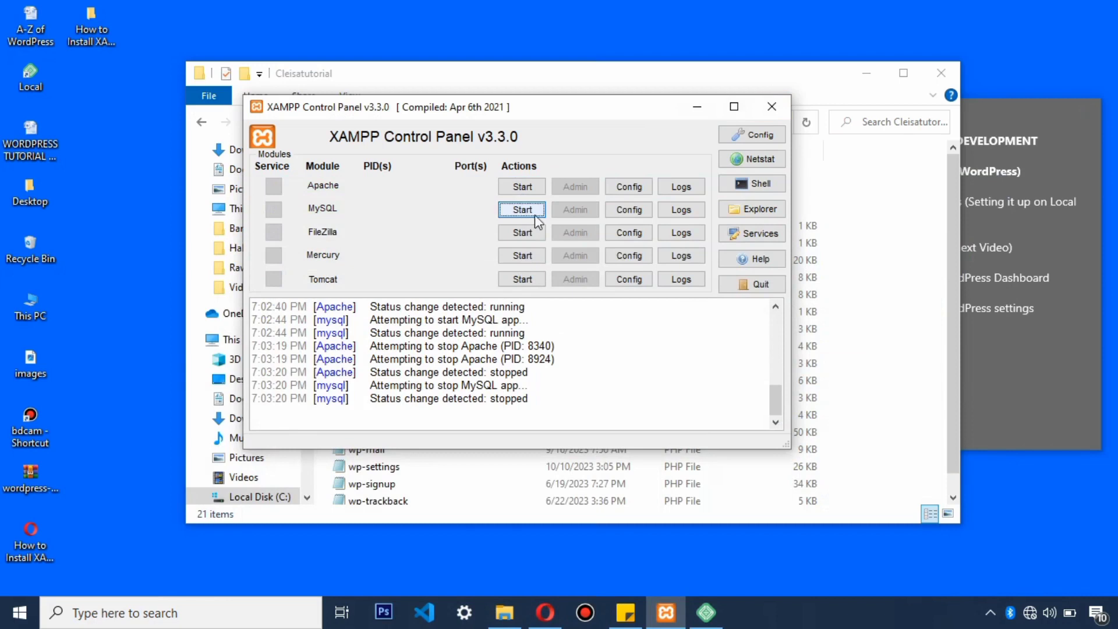
Step: Close XAMPP Control Panel and File Explorer, and choose 'Create a new site' in Local
left_click(772, 108)
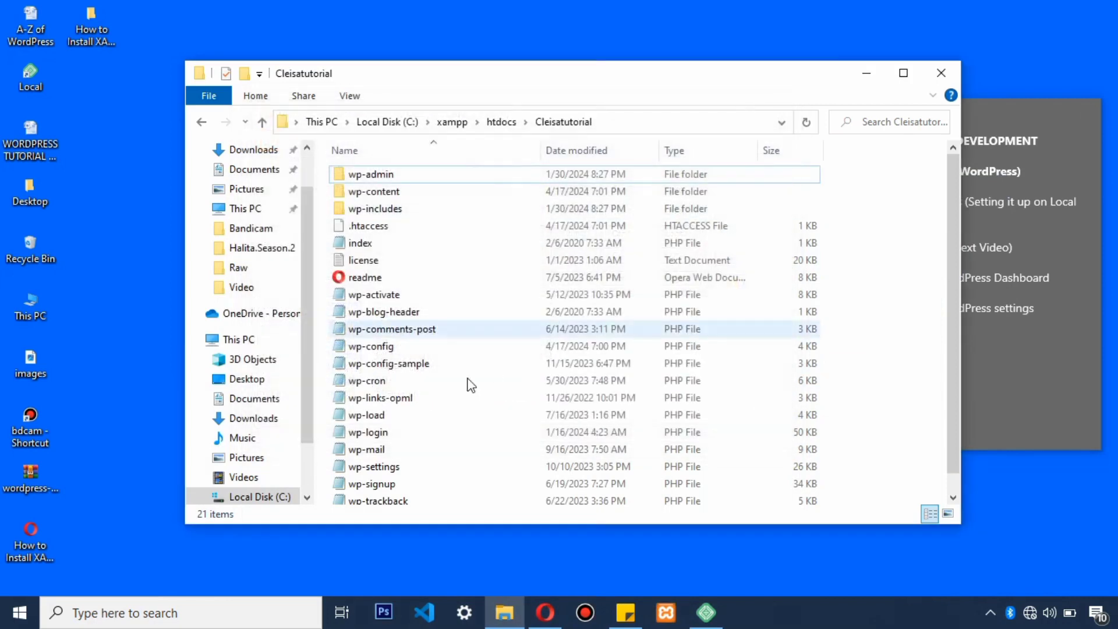
left_click(942, 73)
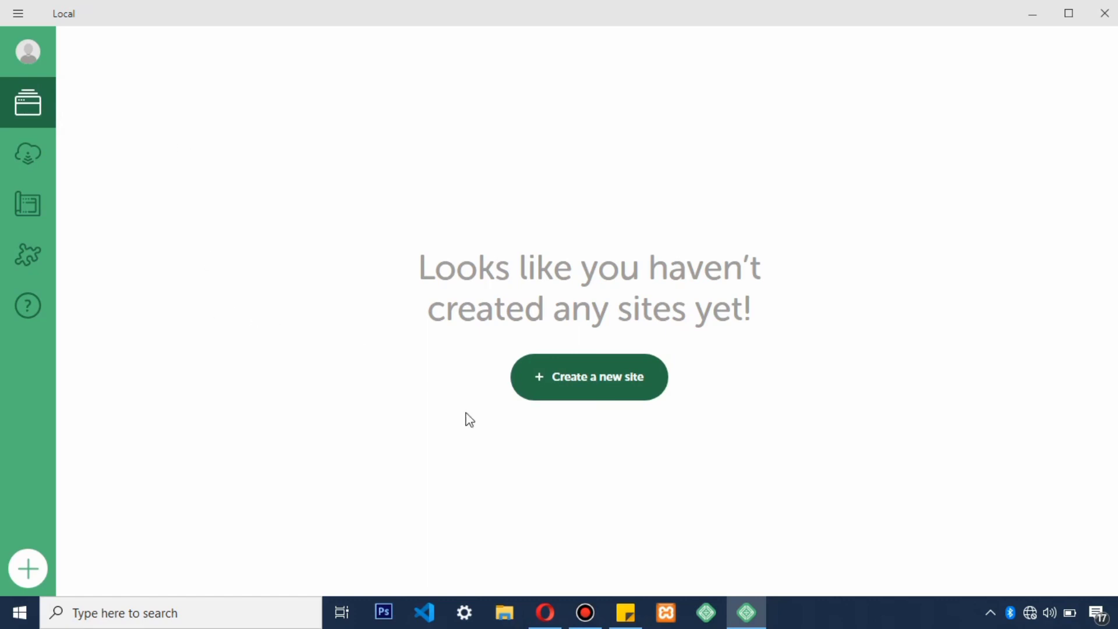
left_click(577, 401)
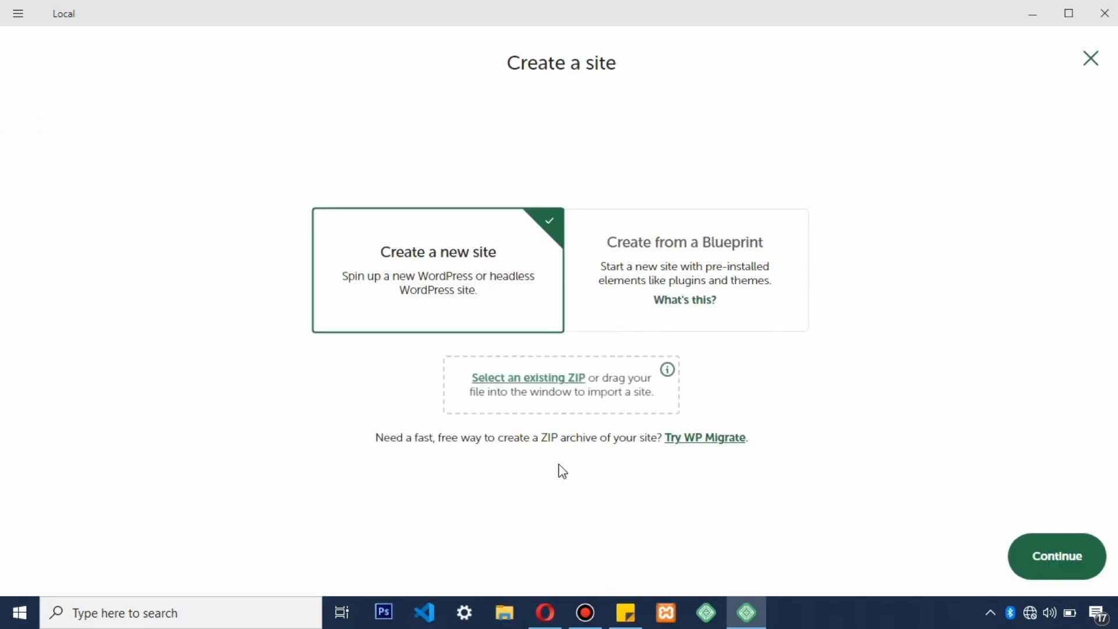
Step: Name the new site 'Cleisatutorial' and accept the Preferred environment
left_click(1052, 554)
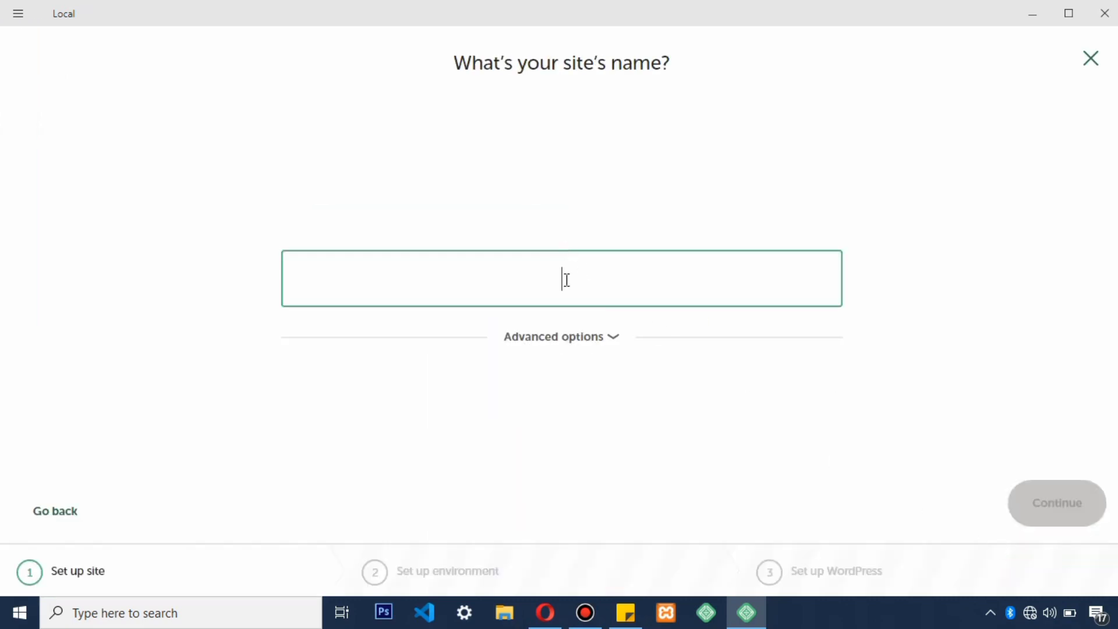
type("C")
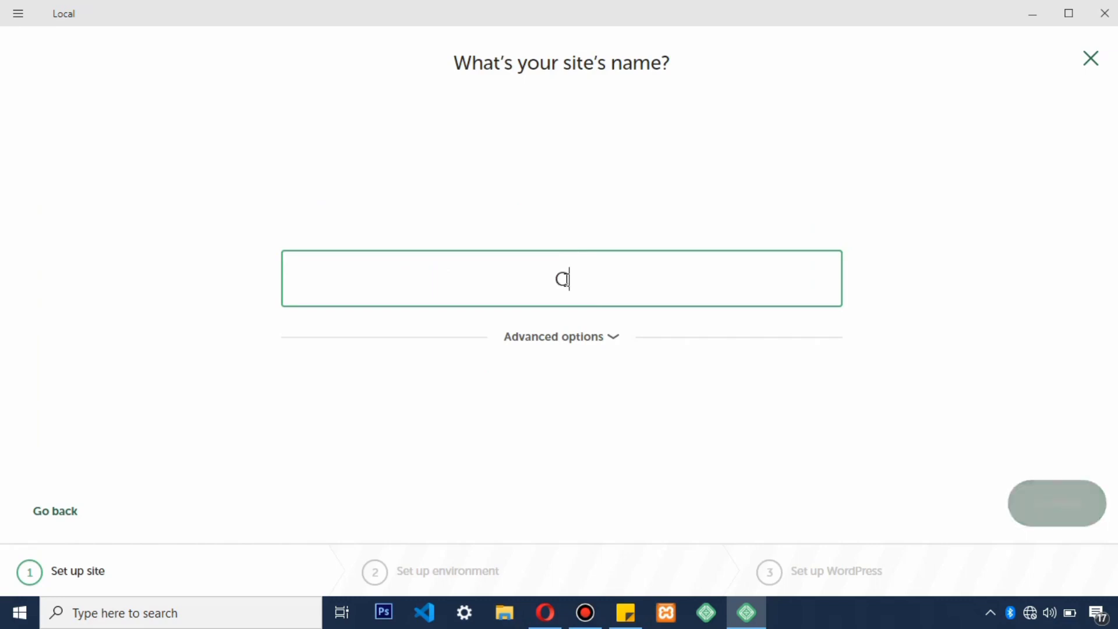
type("leisa")
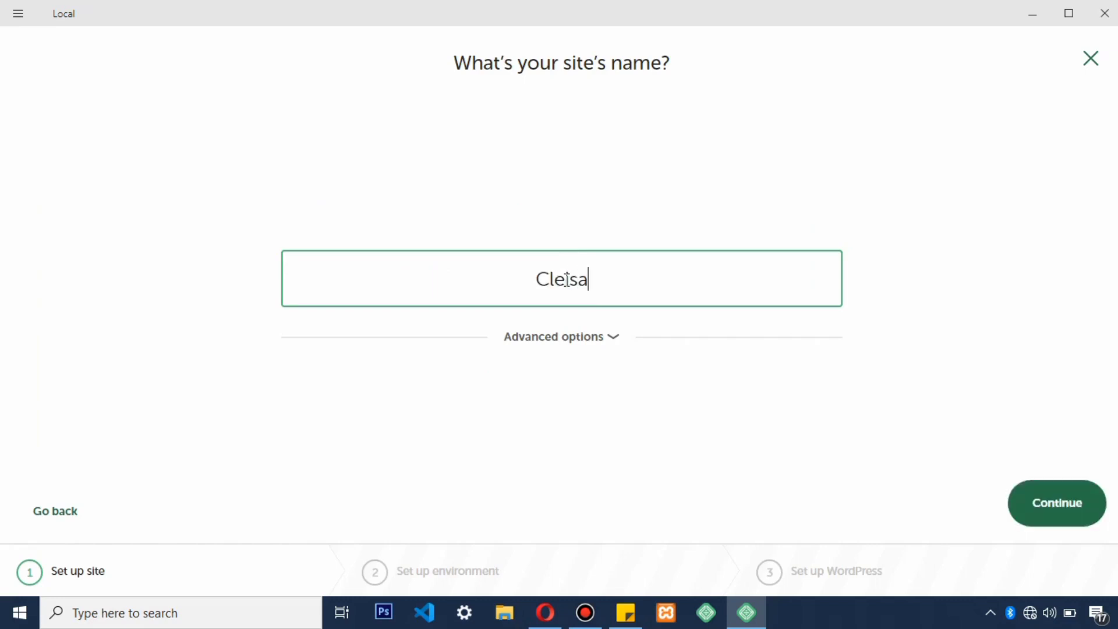
type("tutorial")
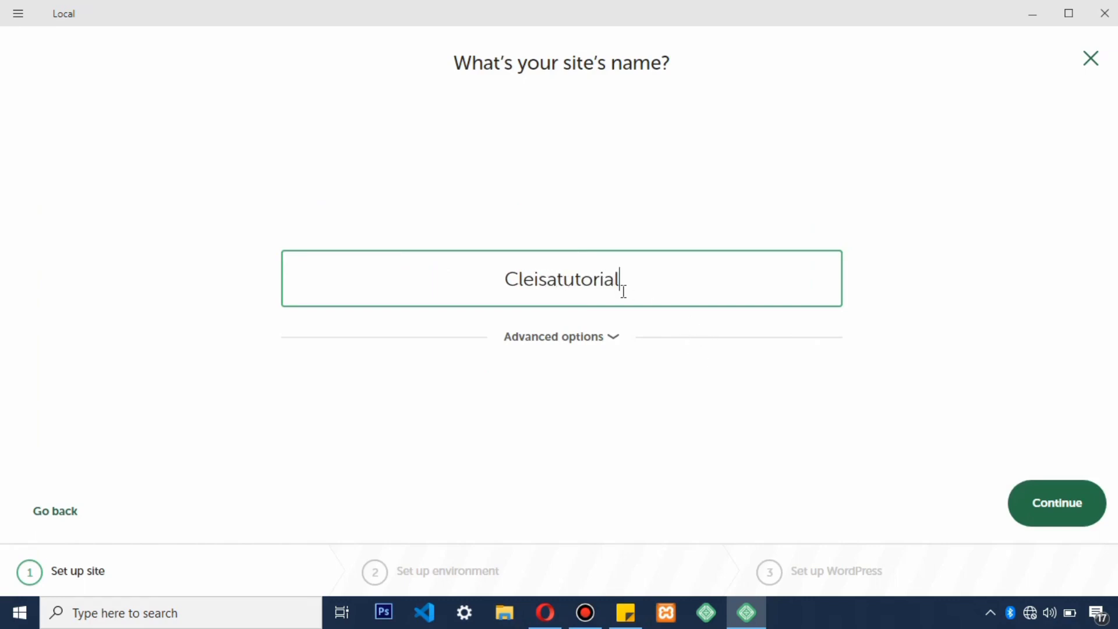
left_click_drag(629, 293, 417, 281)
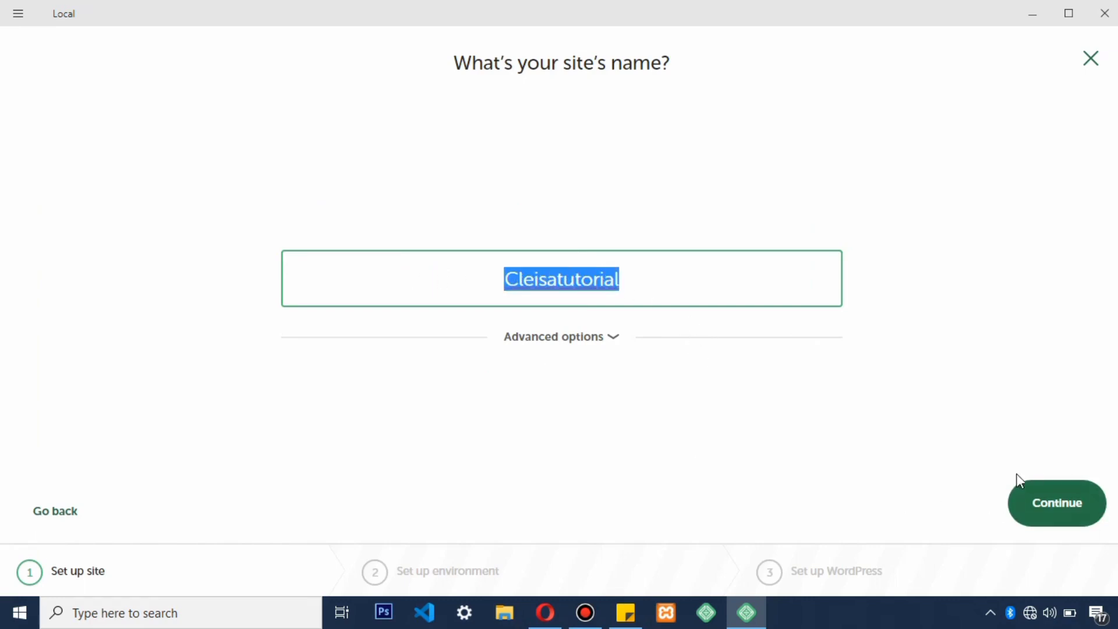
left_click(858, 452)
left_click(1039, 498)
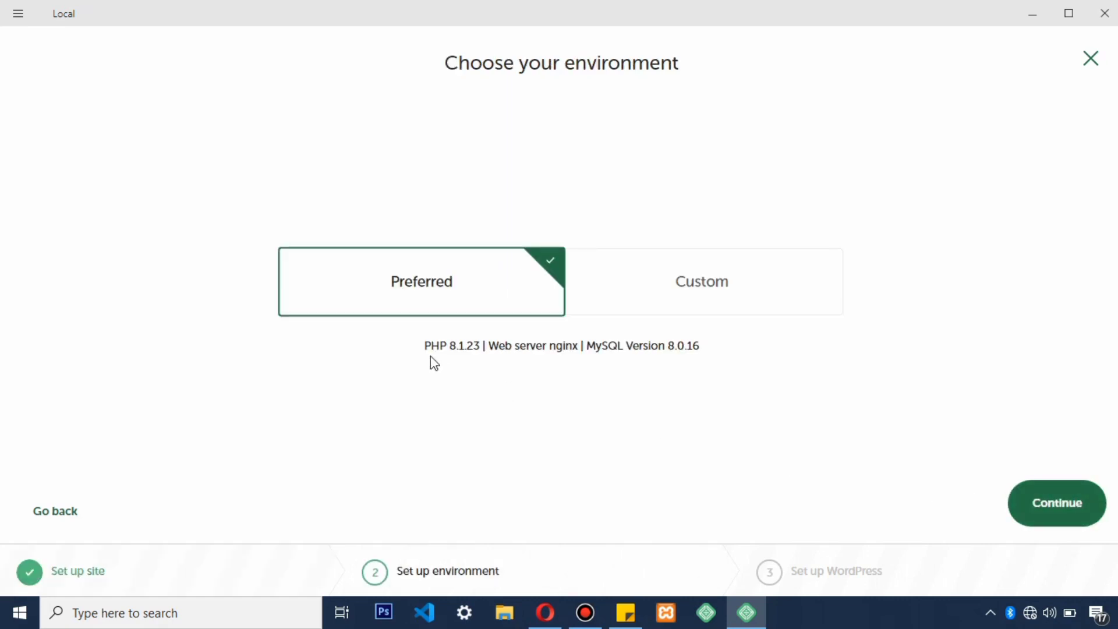
left_click(1038, 507)
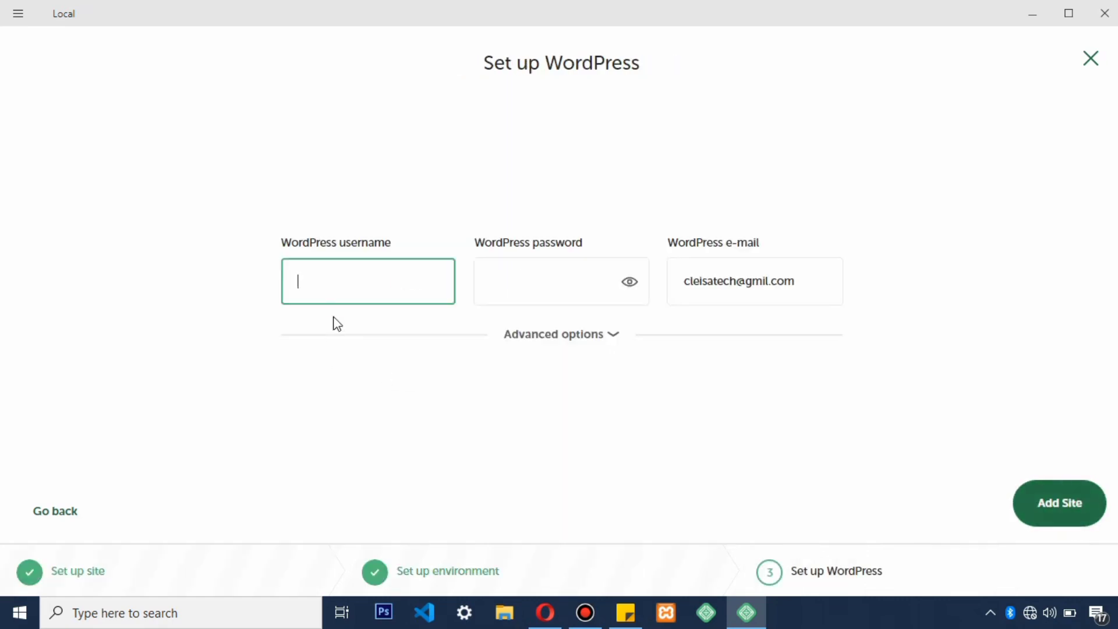
Step: Enter the WordPress admin username and password, showing the password in plain text
type("admin")
left_click(524, 286)
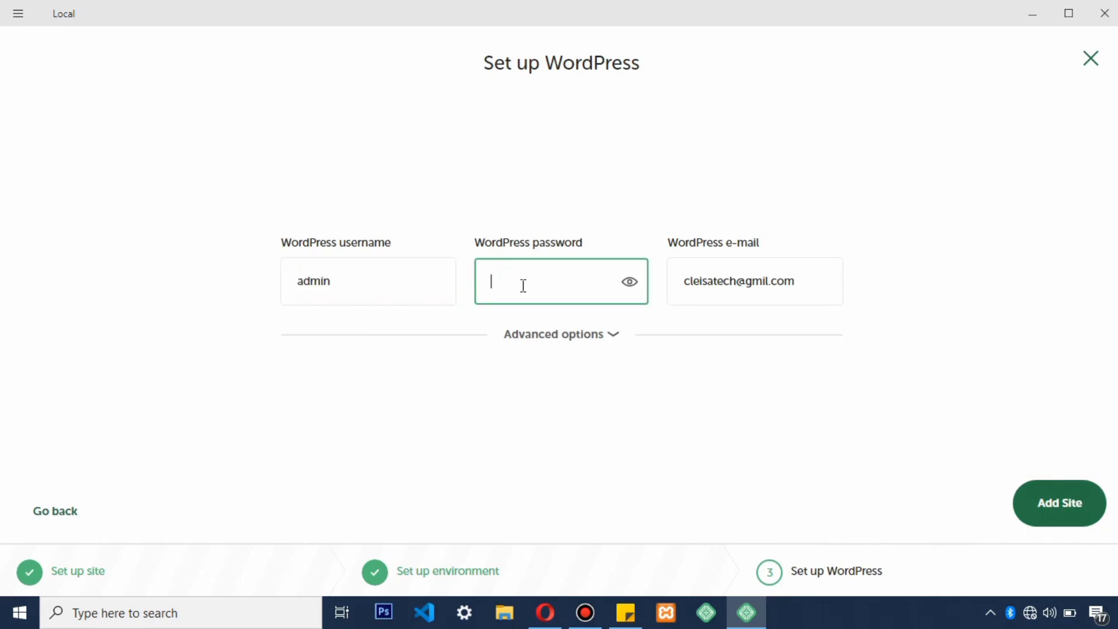
type("admin")
left_click(630, 283)
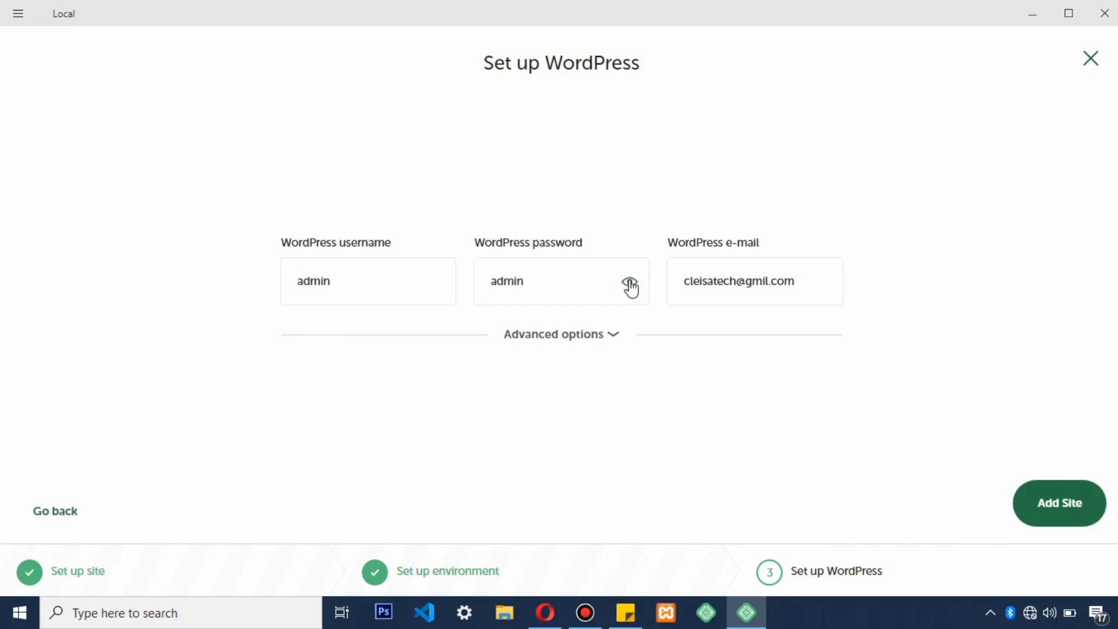
left_click(809, 289)
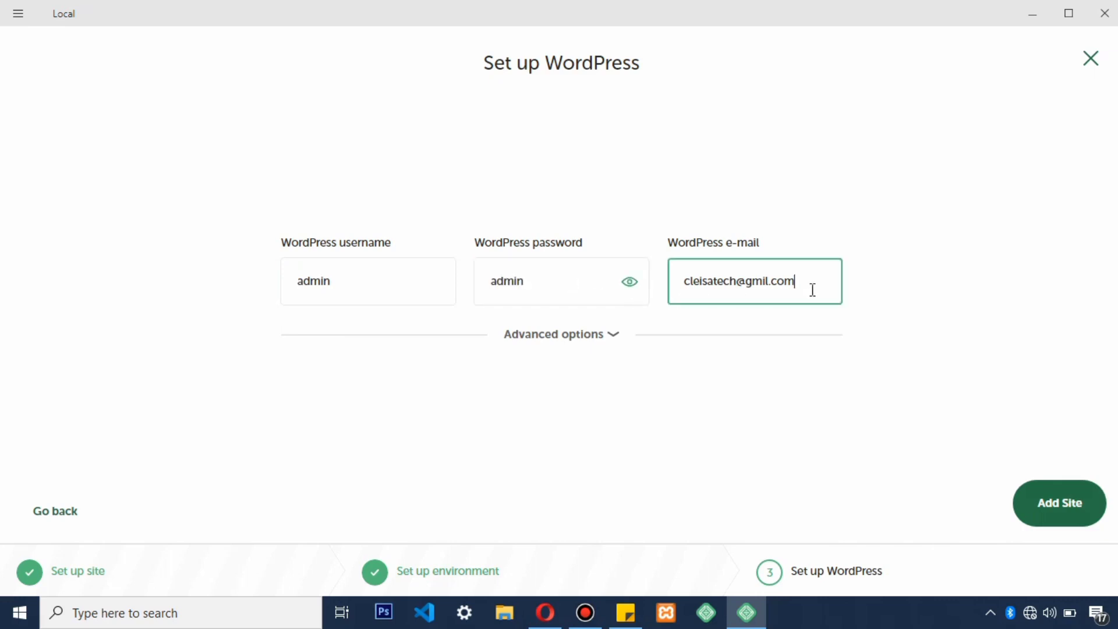
Step: Add the Cleisatutorial site and open its WP Admin login page in Opera
left_click(1043, 511)
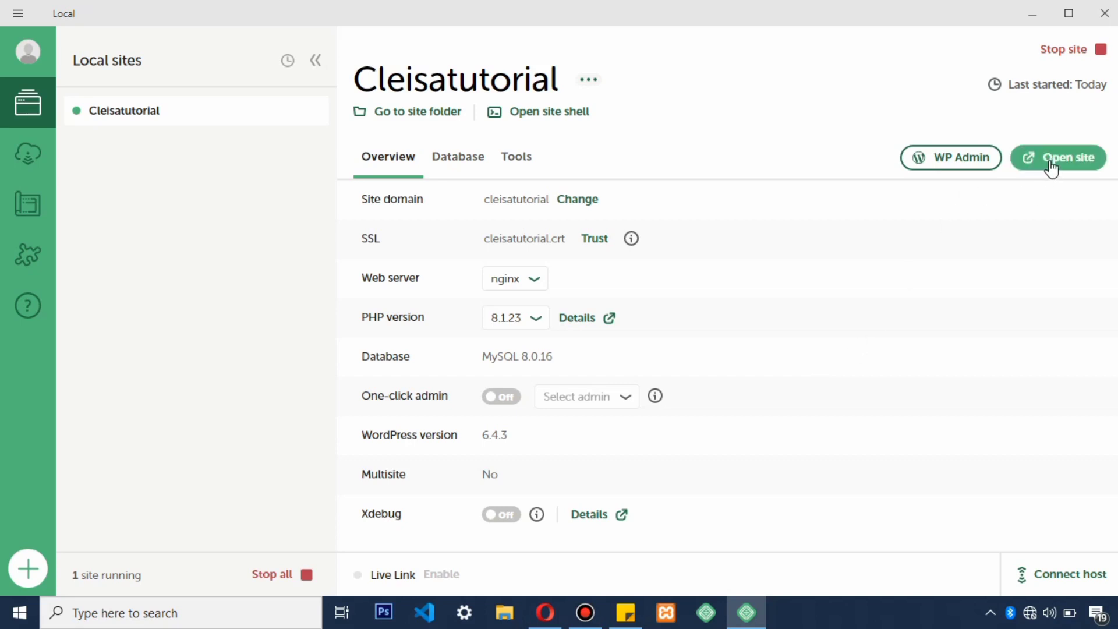
left_click(955, 164)
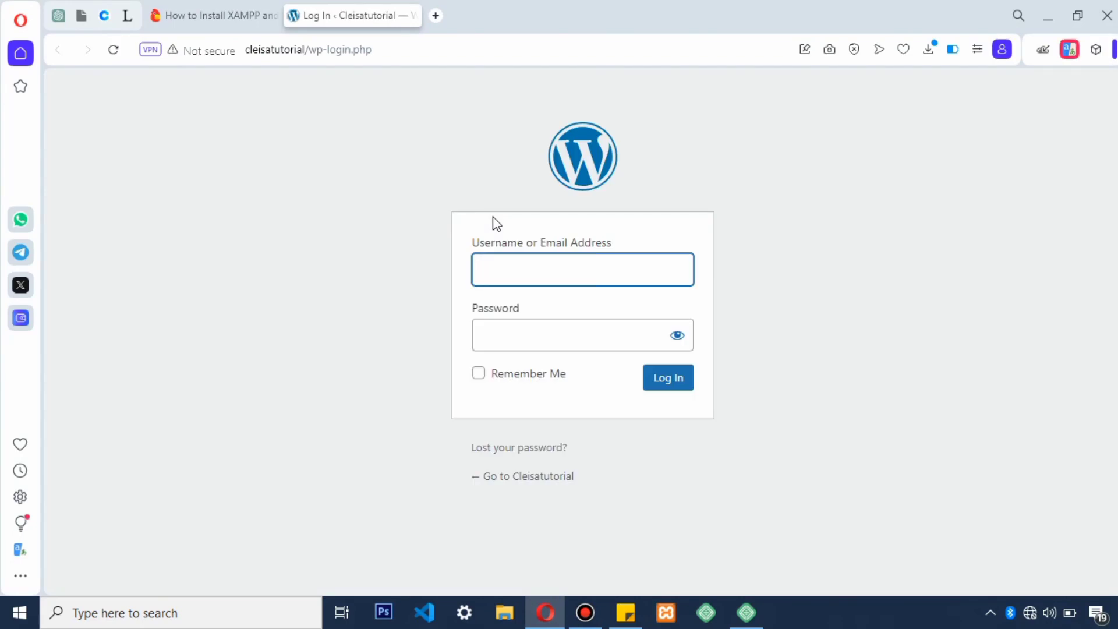
Step: Log in to the Cleisatutorial dashboard with the admin password, then return to Local's Overview
type("adm")
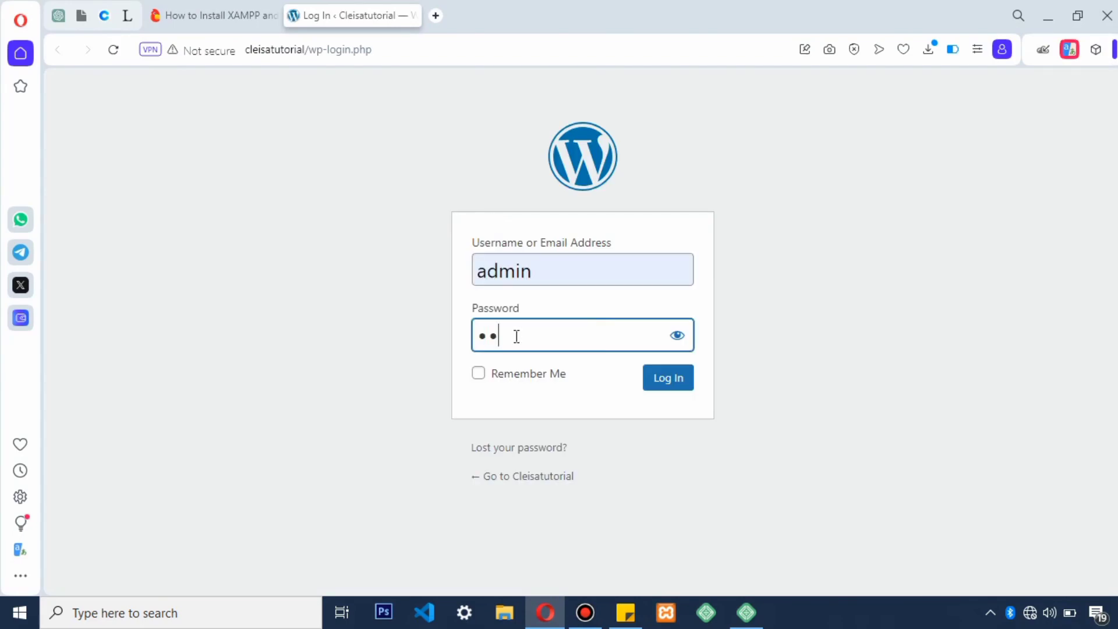
type("in")
left_click(669, 380)
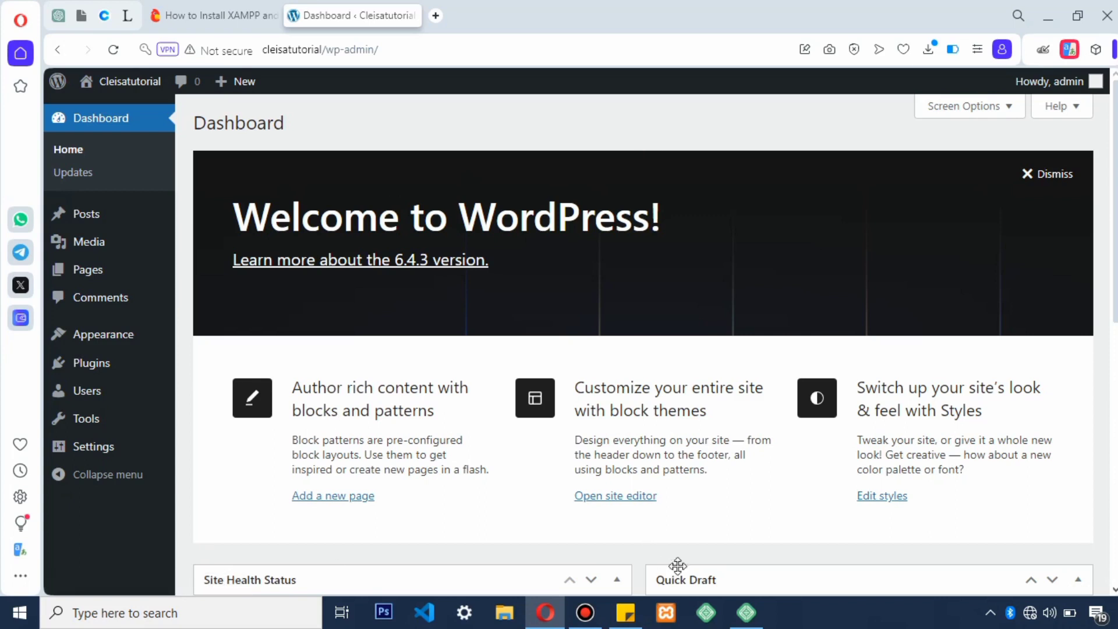
left_click(748, 613)
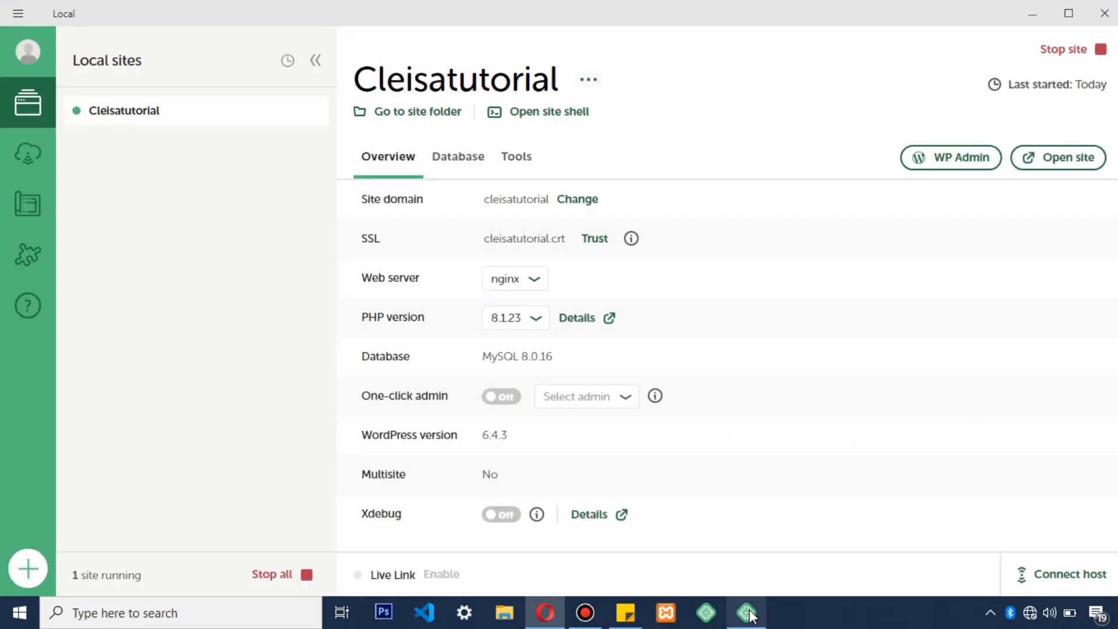
Step: Inspect the site-name link on the dashboard, then launch XAMPP, which reports port 443 in use
left_click(1061, 163)
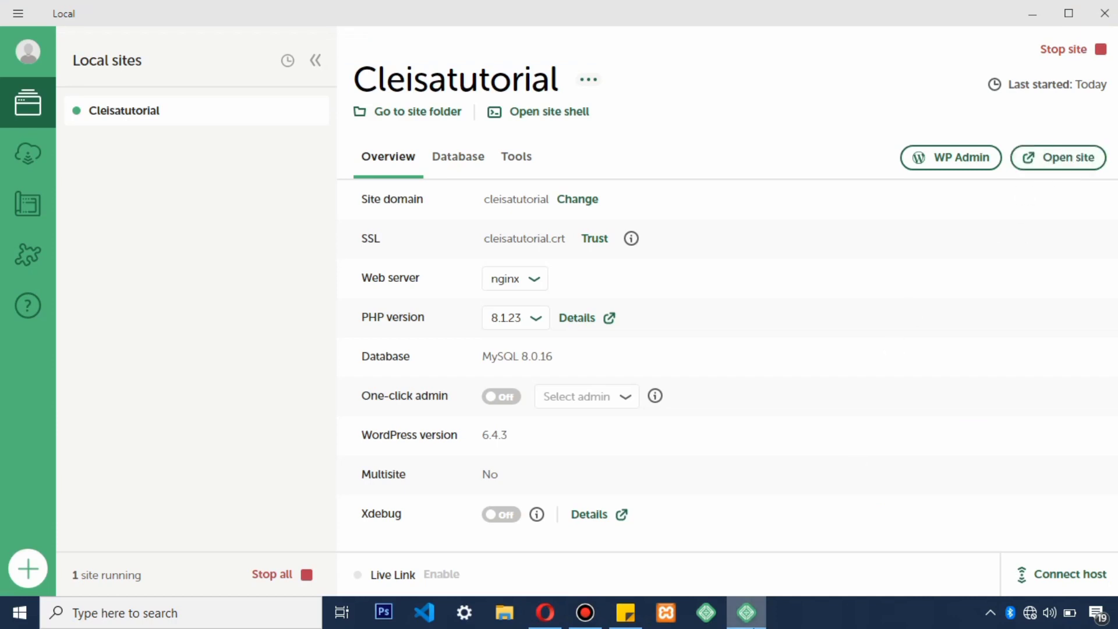
left_click(757, 615)
right_click(123, 83)
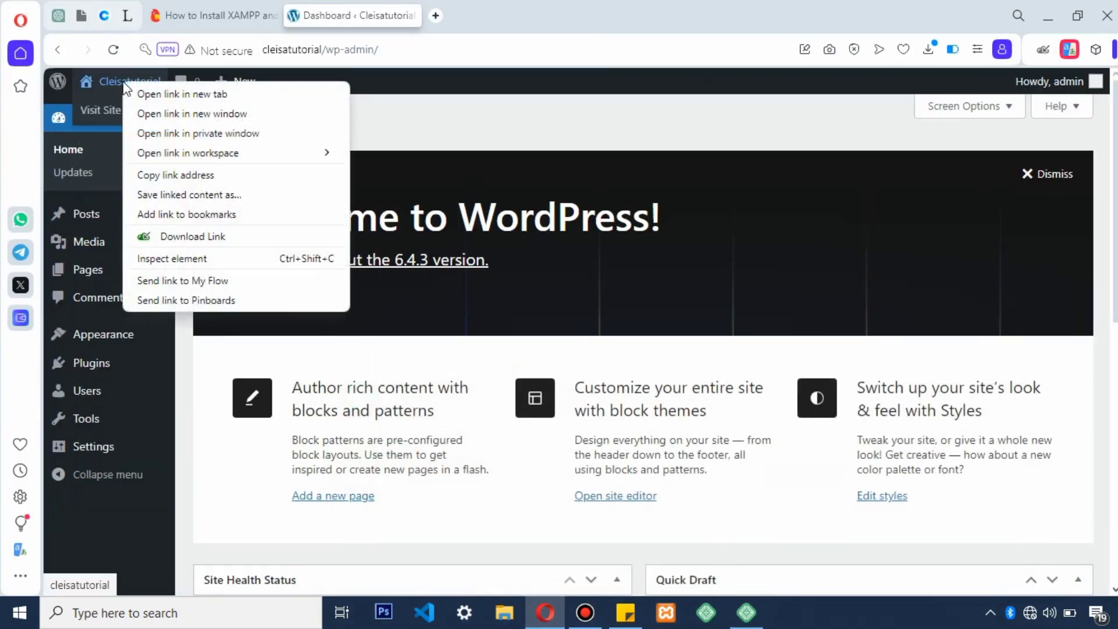
left_click(606, 121)
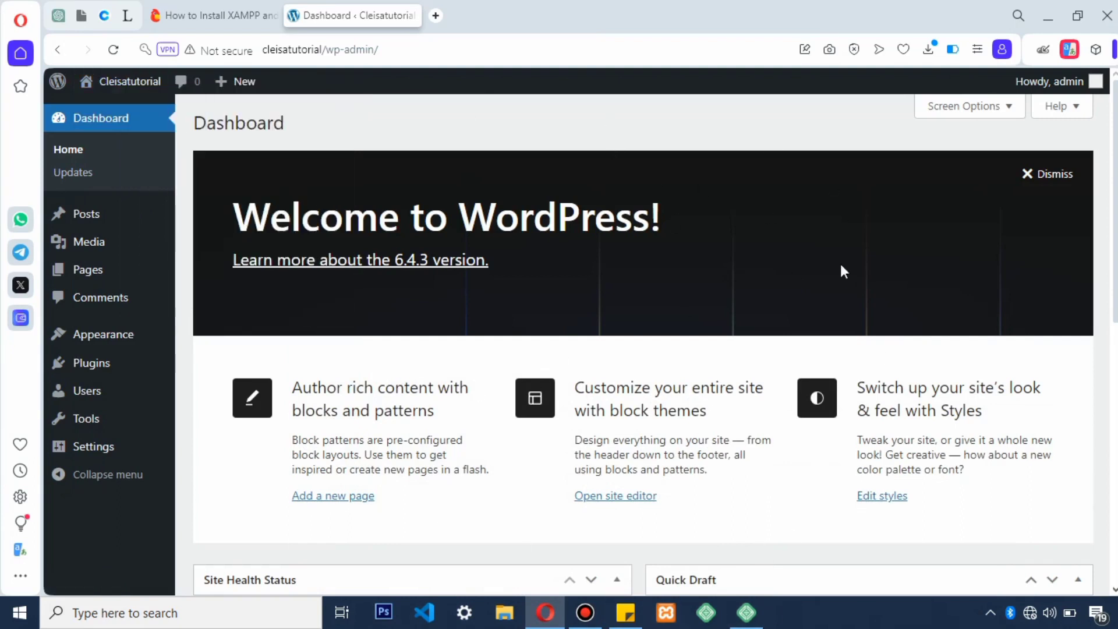
left_click(747, 618)
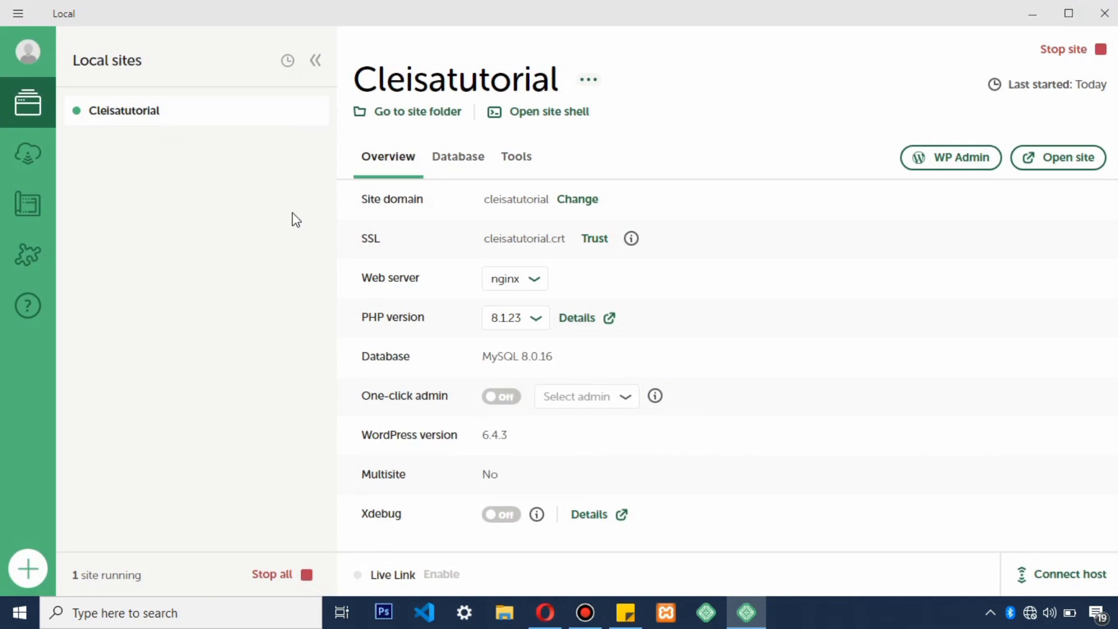
left_click(665, 613)
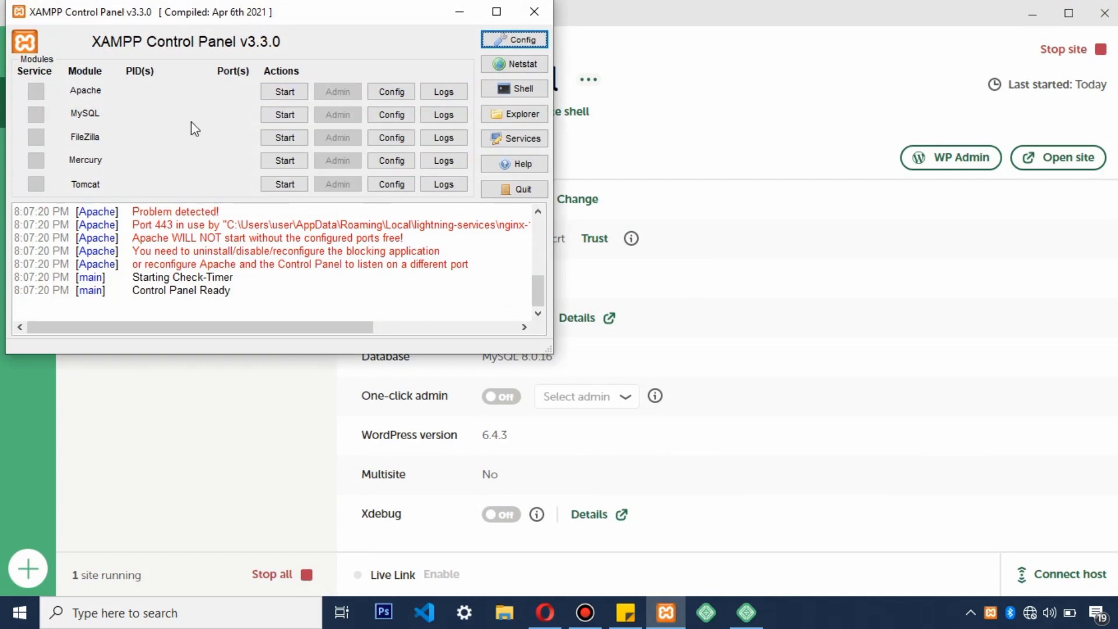
Step: Stop the Cleisatutorial site in Local, leaving 0 sites running, and return to the browser
left_click(849, 315)
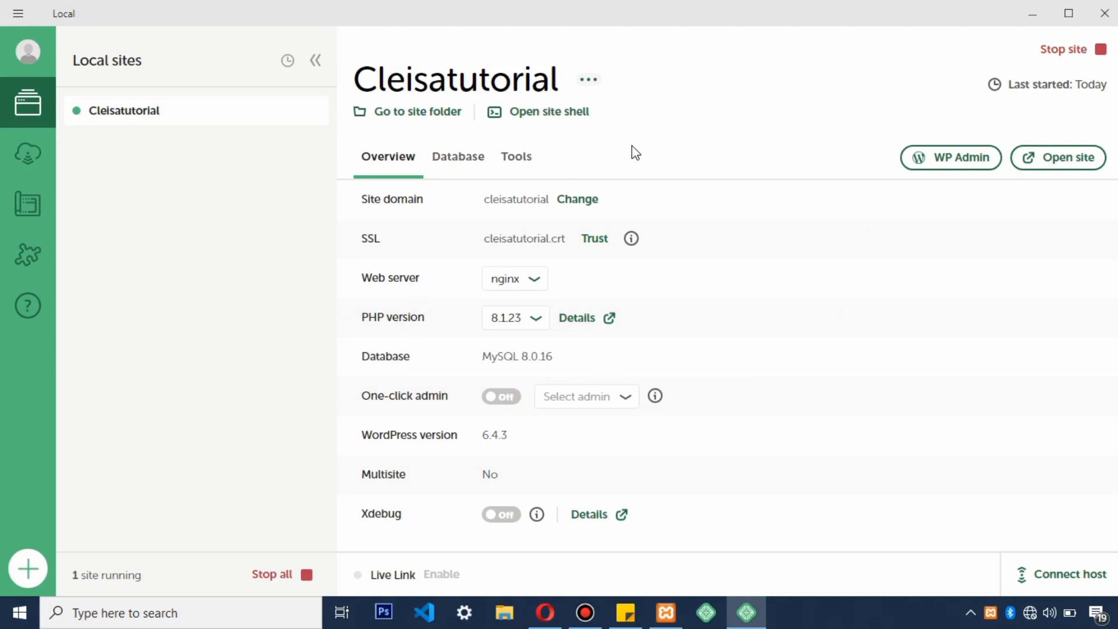
left_click(1100, 51)
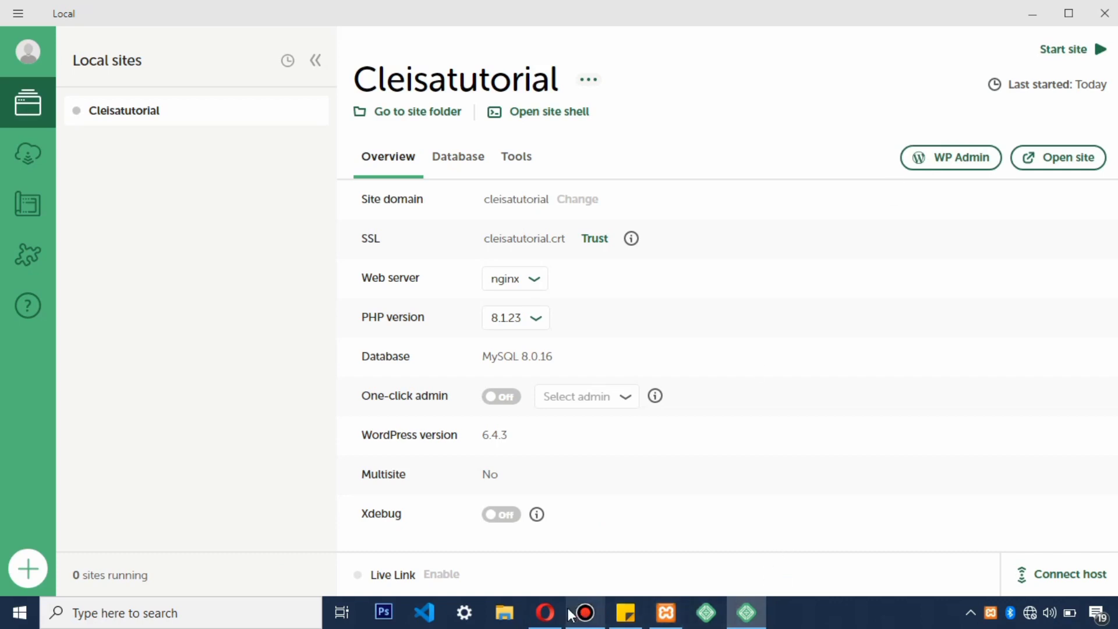
left_click(545, 612)
Step: Start Cleisatutorial again in Local and reload wp-admin until the dashboard replaces the 502 error
key("F5")
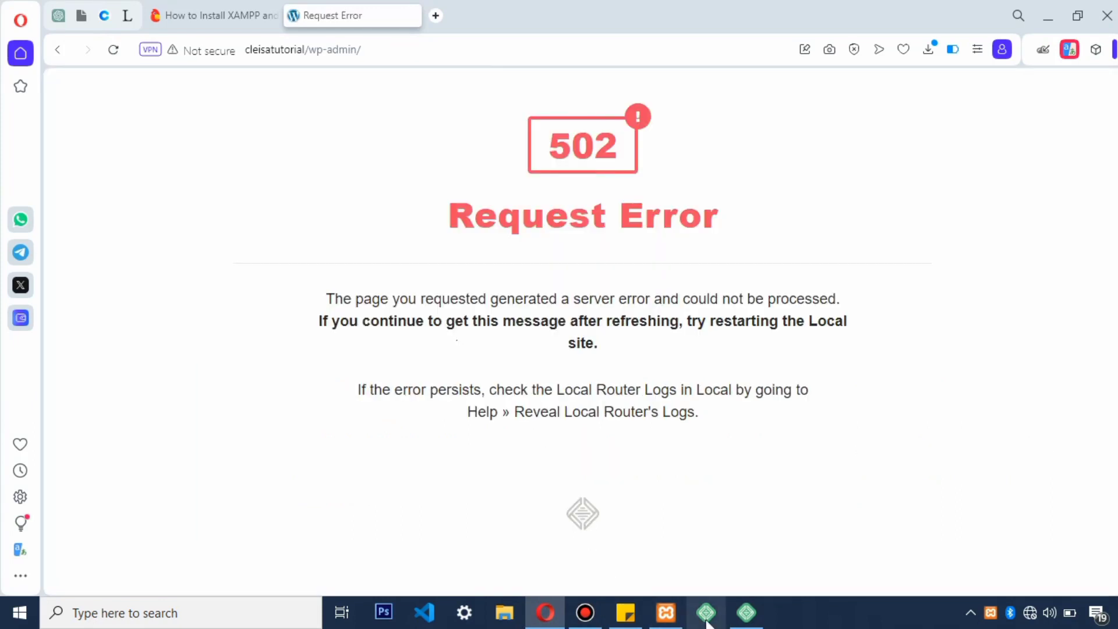
left_click(747, 612)
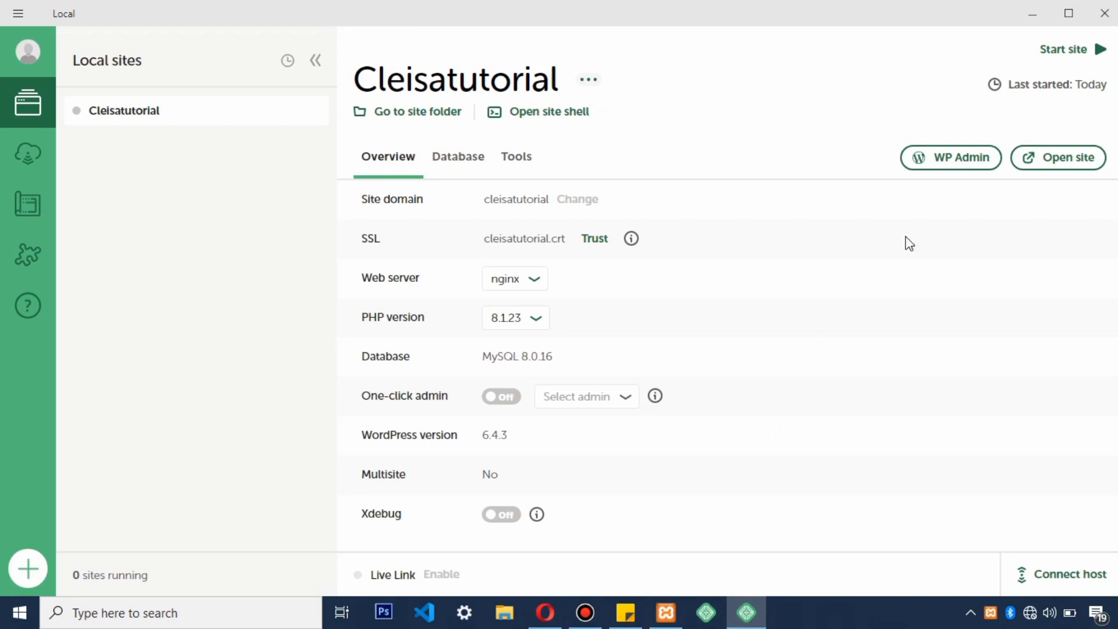
left_click(1068, 54)
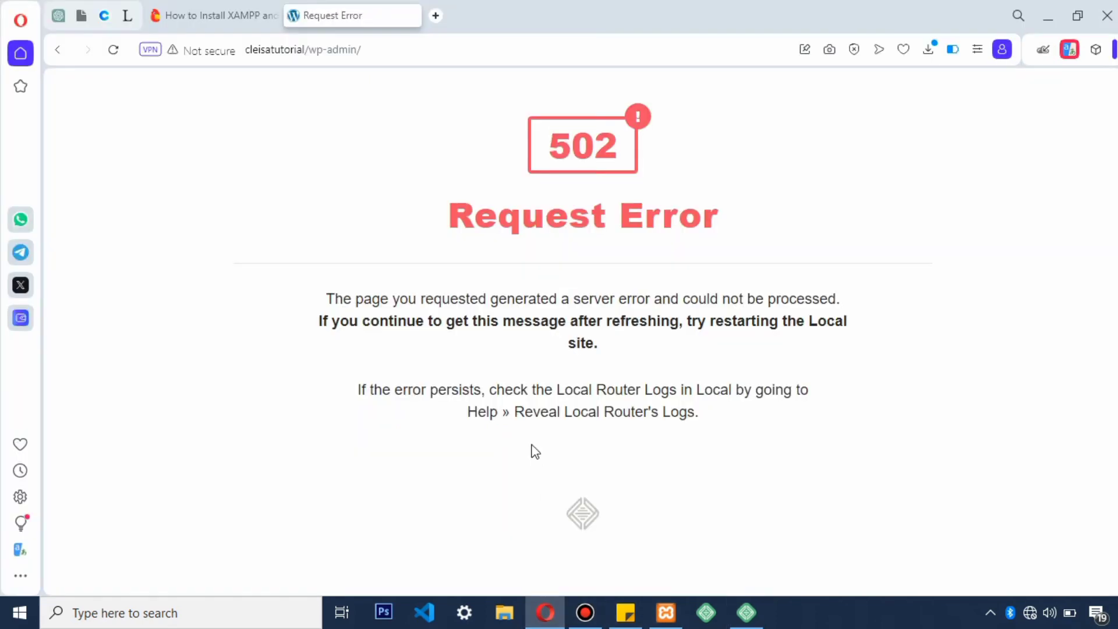
key("ctrl+r")
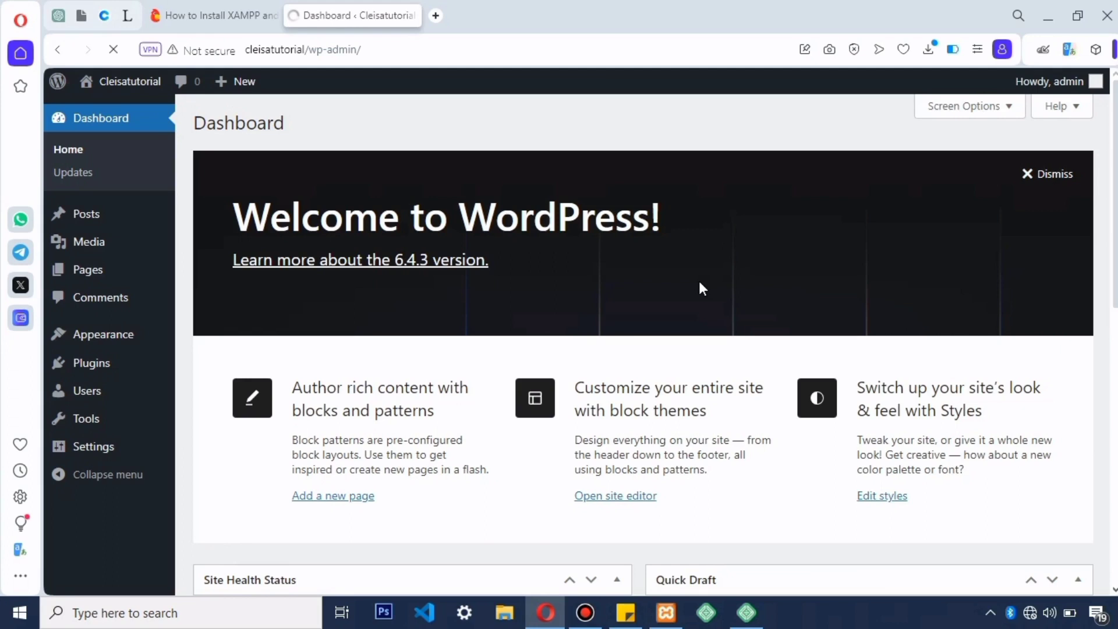
key("alt+Tab")
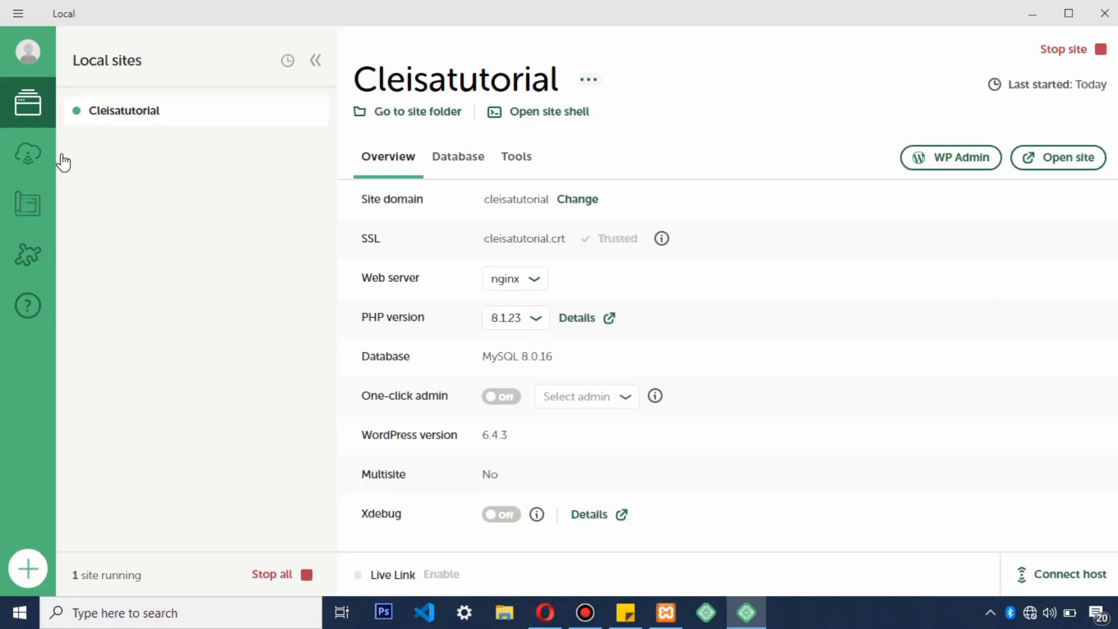
left_click(315, 61)
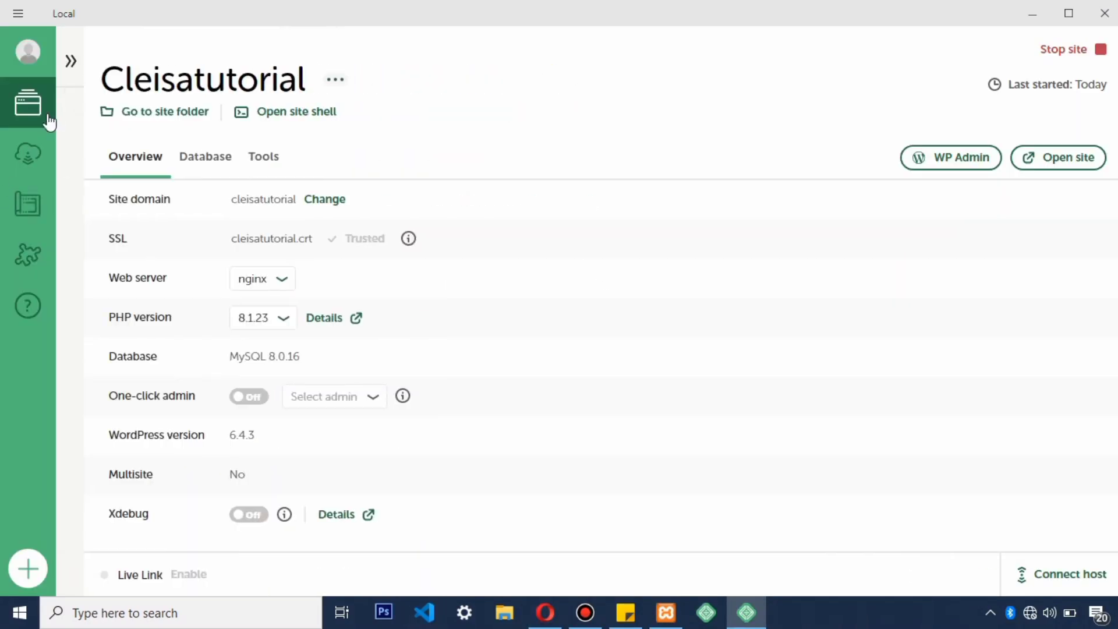
left_click(70, 60)
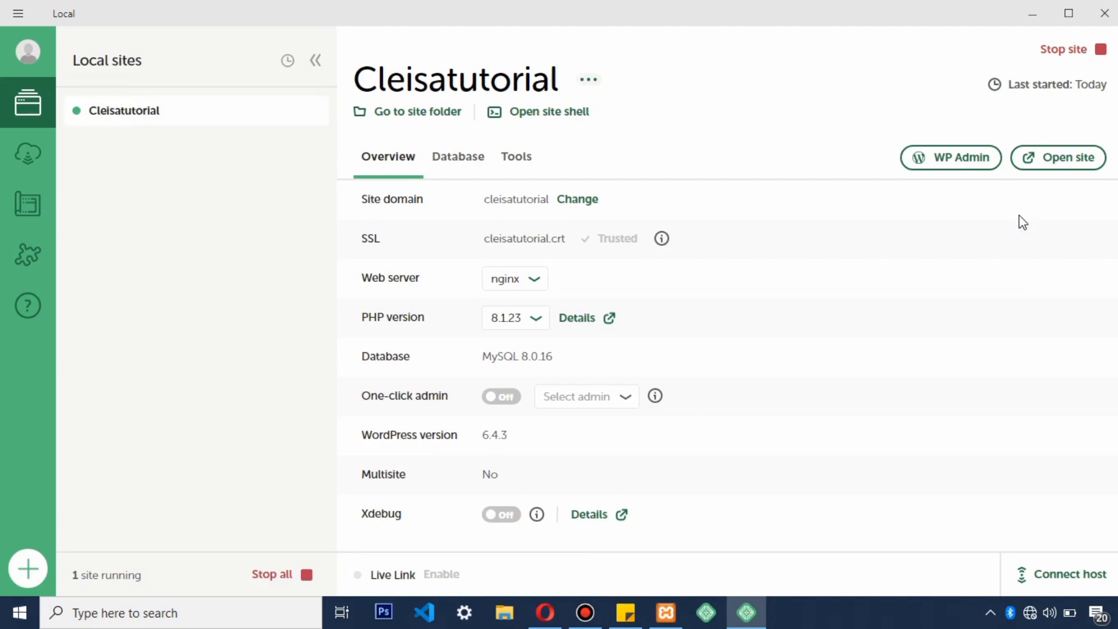
left_click(28, 568)
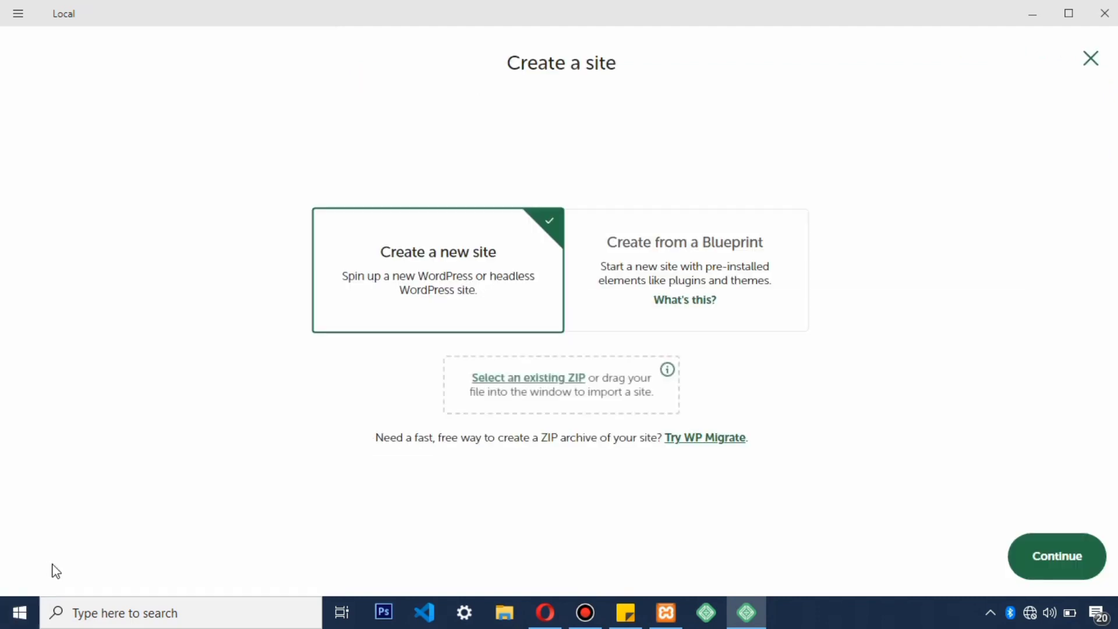
left_click(1091, 62)
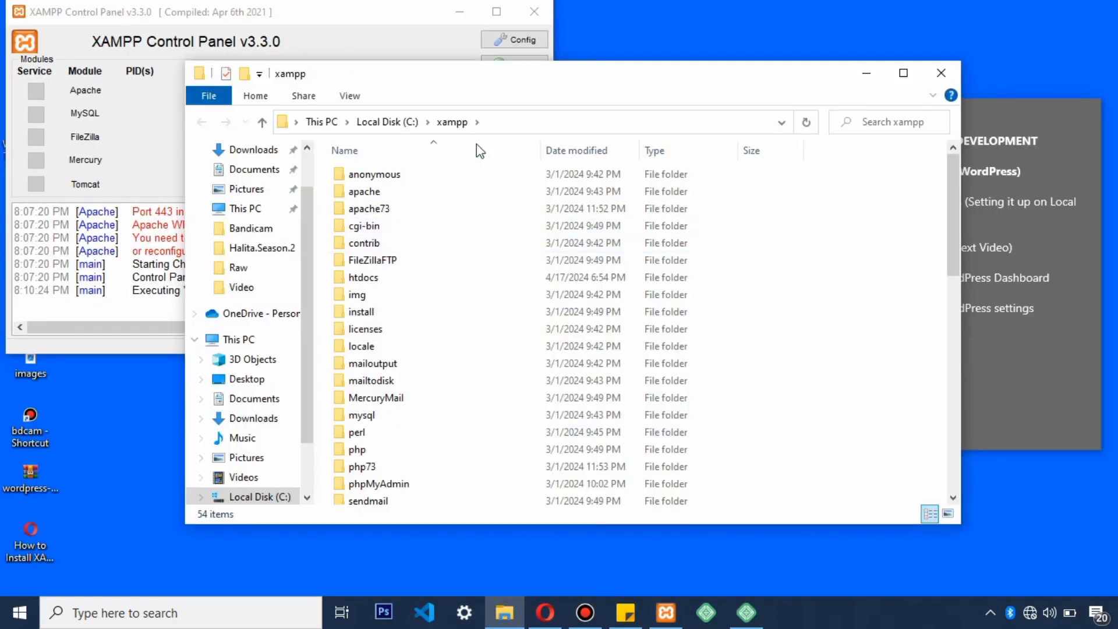
Step: Create a new folder named RealEstate inside C:\xampp\htdocs
double_click(365, 277)
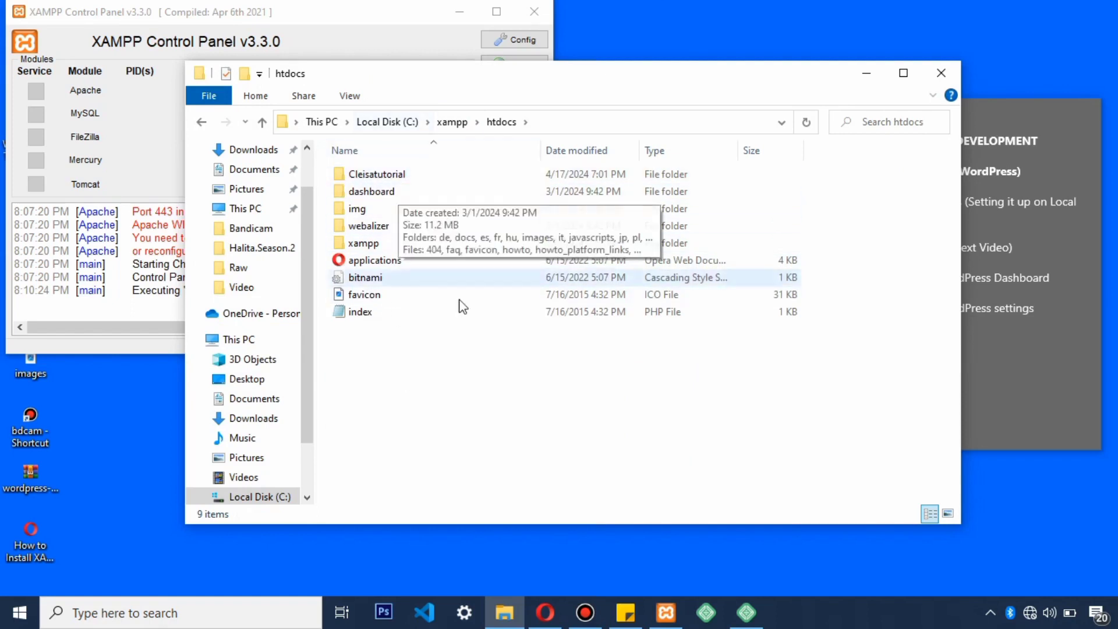
right_click(403, 365)
mouse_move(440, 322)
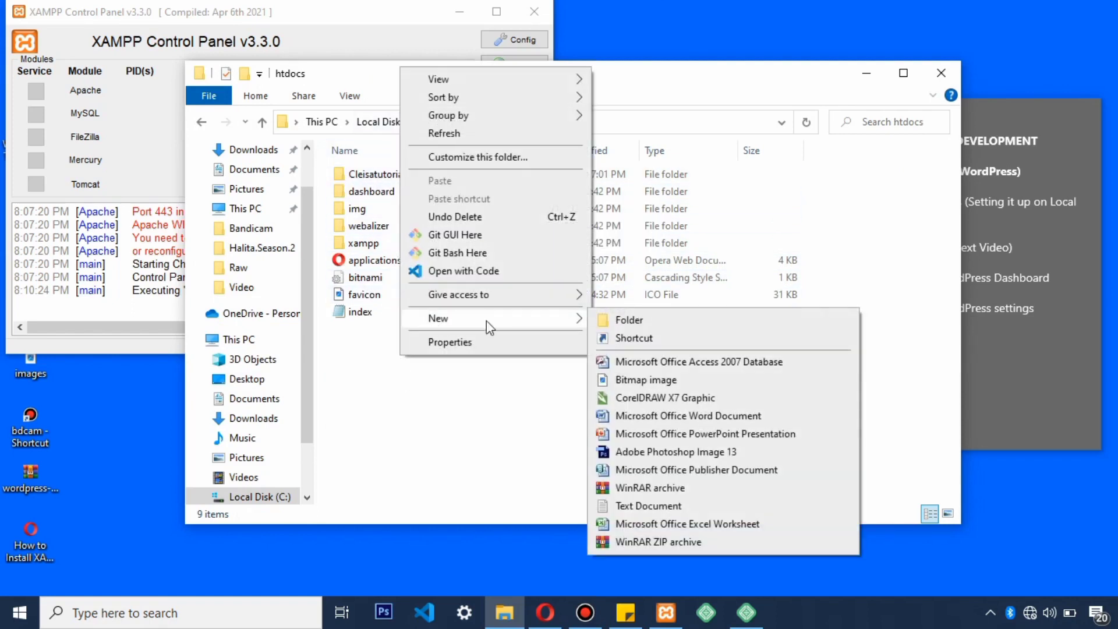
left_click(646, 321)
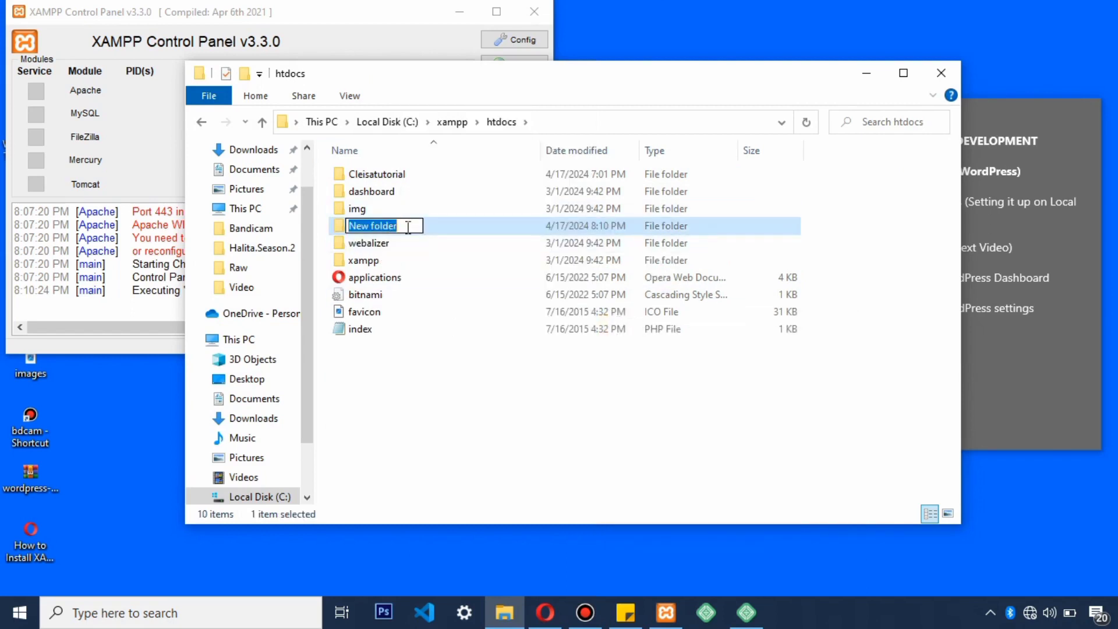
type("Re")
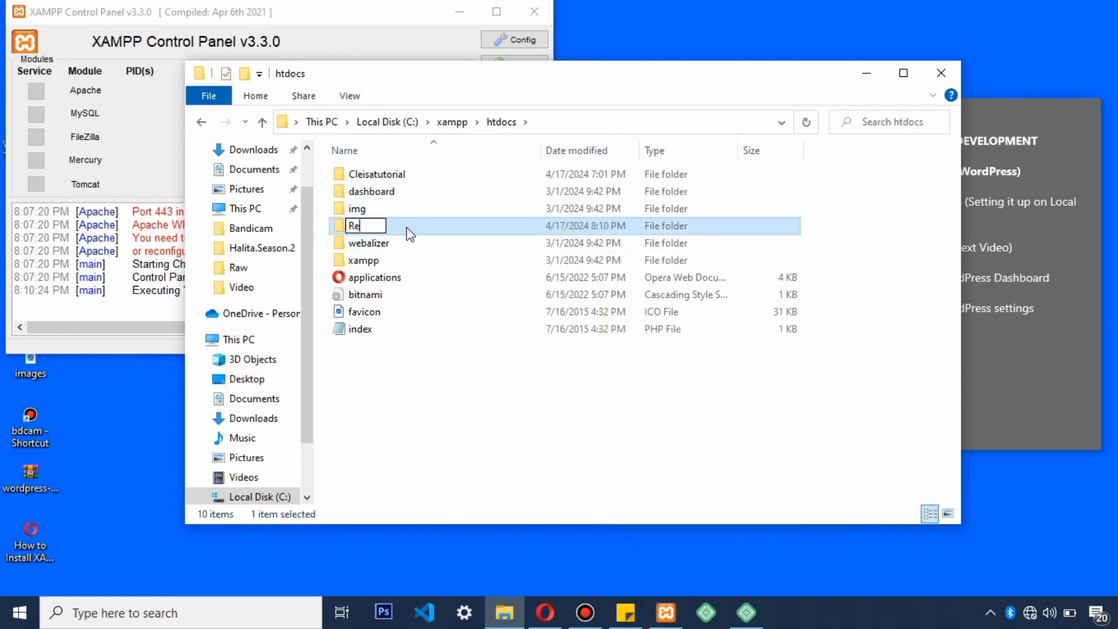
type("al Est")
key("backslash")
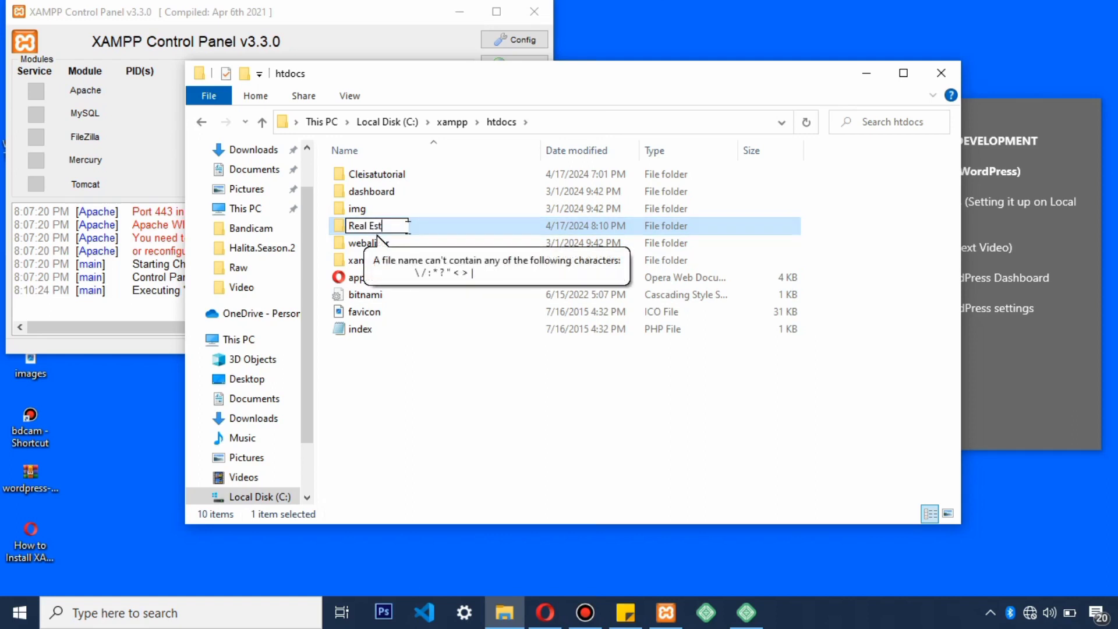
key("BackSpace")
key("BackSpace")
key("BackSpace")
key("BackSpace")
type("Estate")
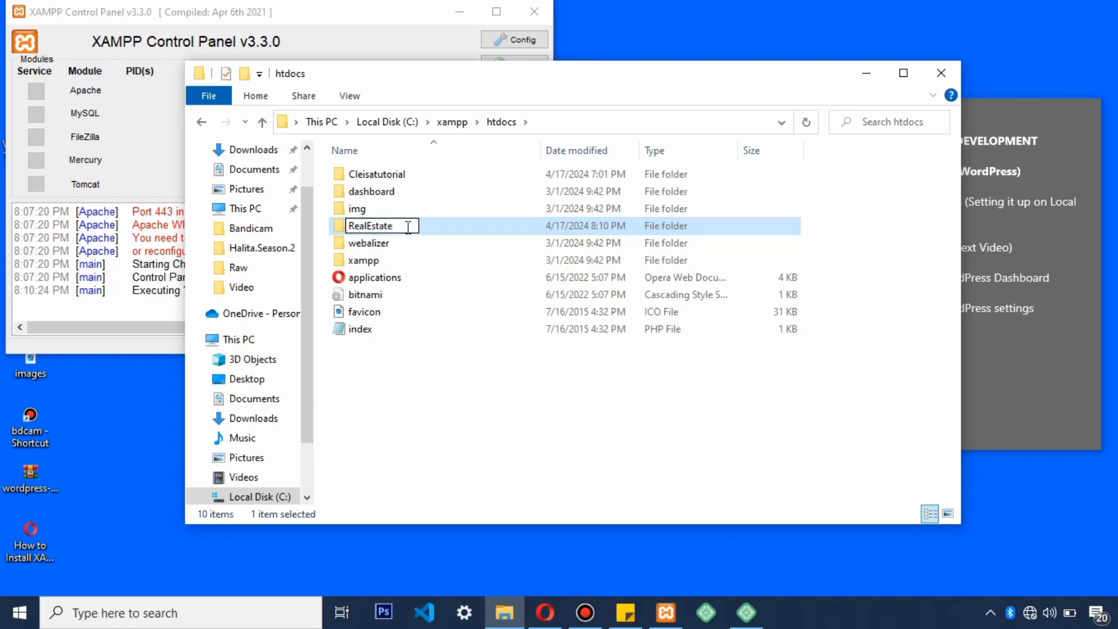
key("Return")
Step: Check the empty RealEstate folder, go back to htdocs, and bring the WordPress dashboard forward
double_click(392, 227)
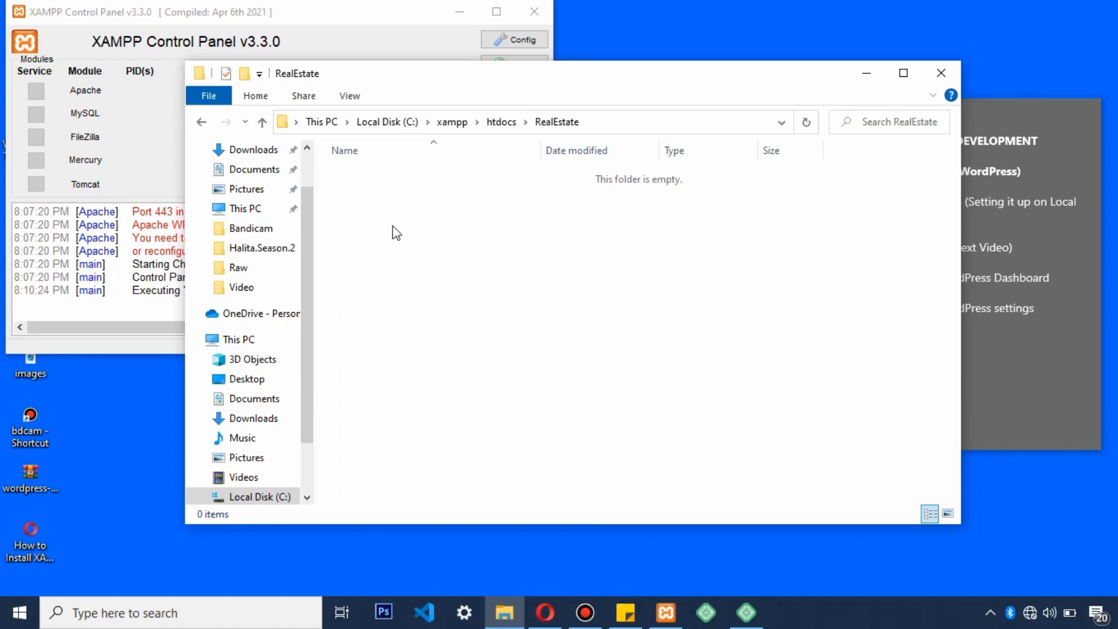
left_click(27, 488)
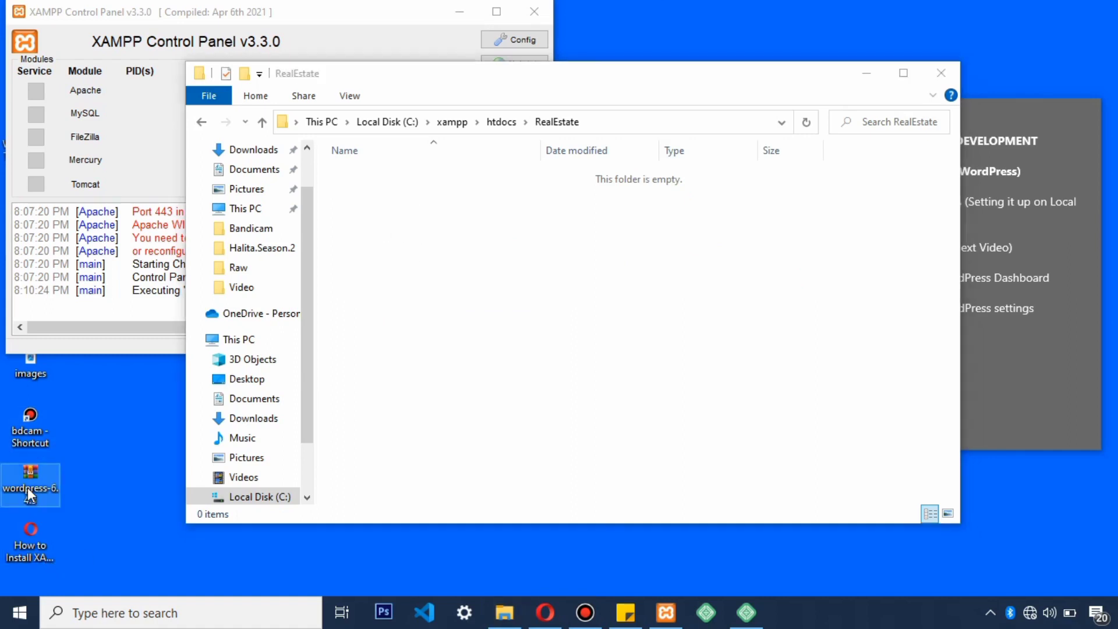
left_click_drag(27, 488, 110, 464)
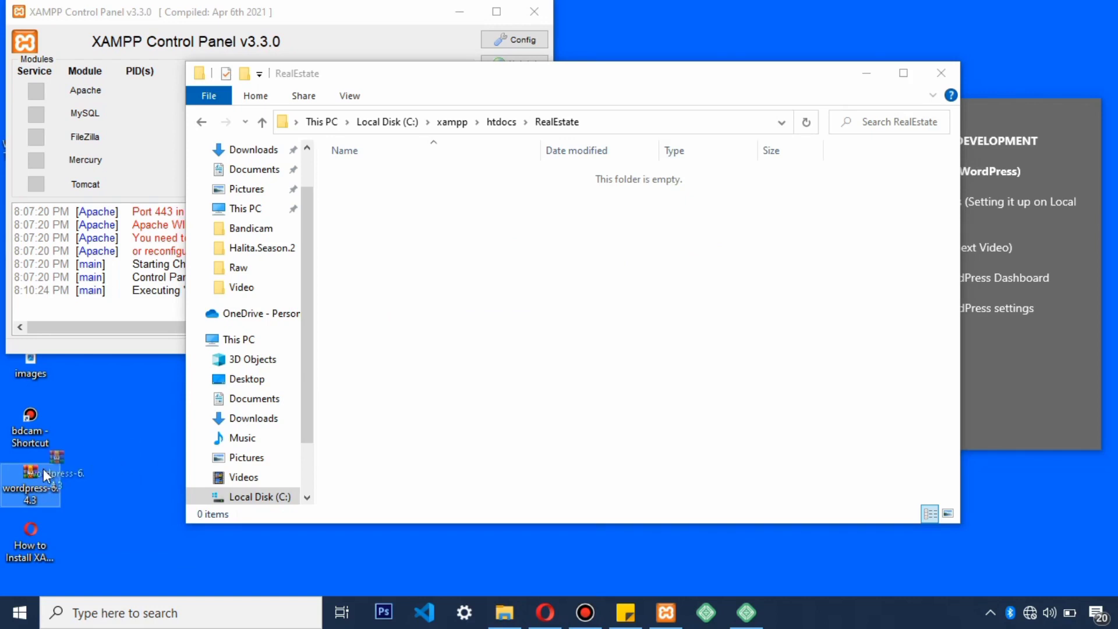
left_click(499, 211)
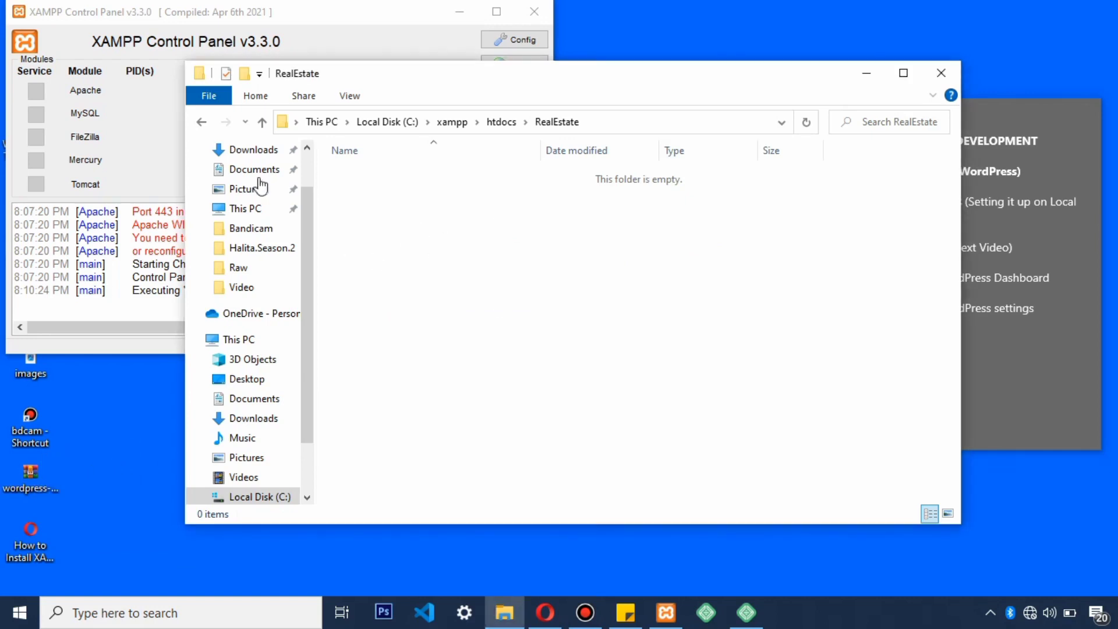
left_click(262, 123)
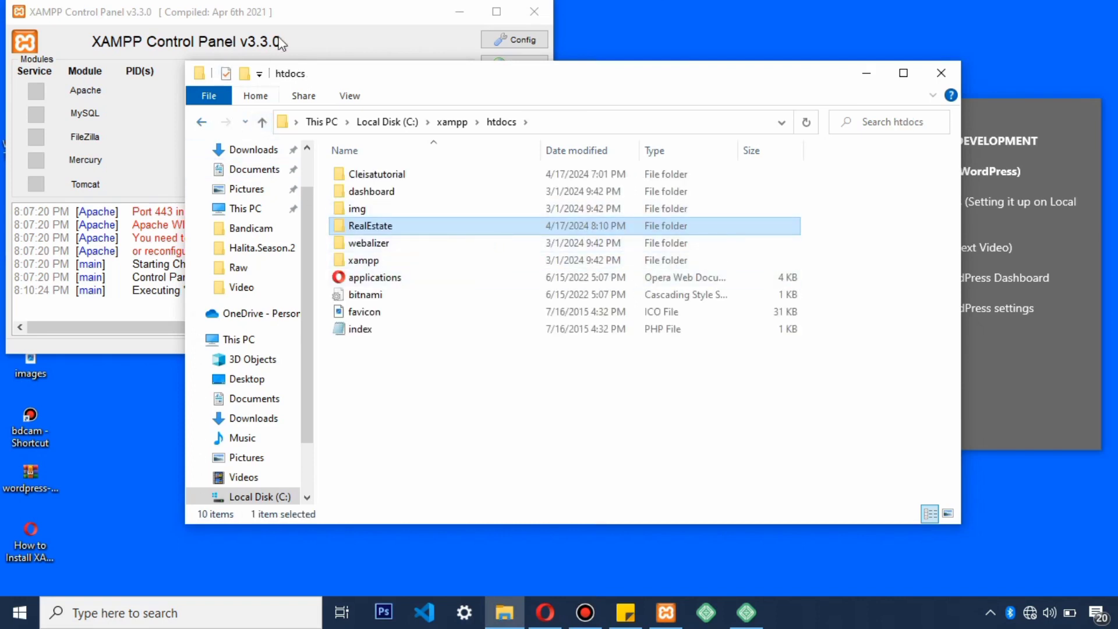
left_click(307, 30)
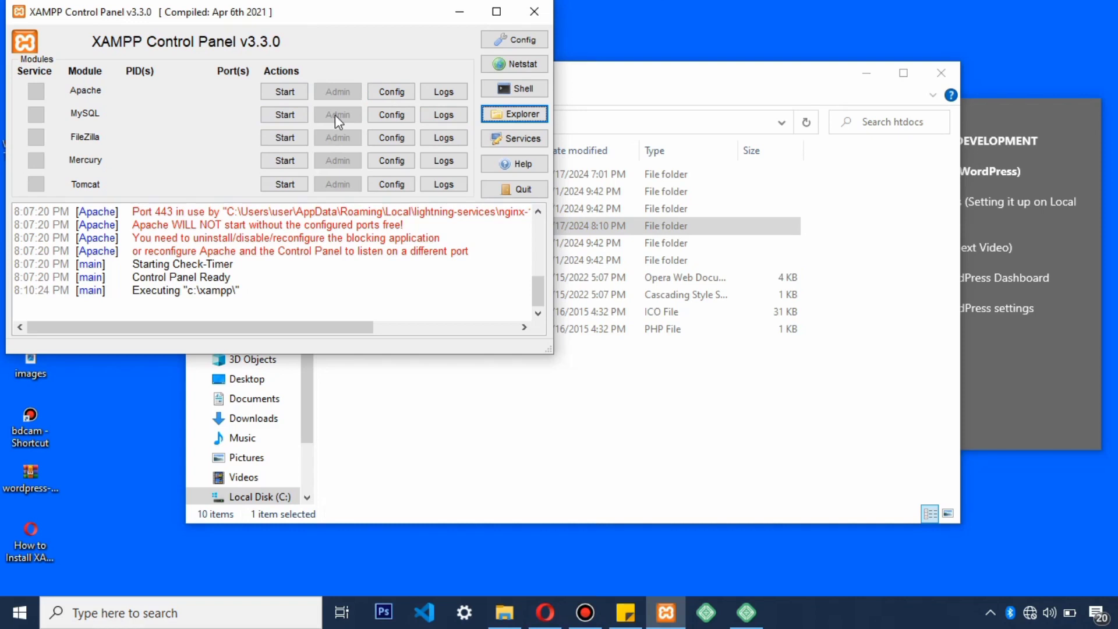
left_click(545, 613)
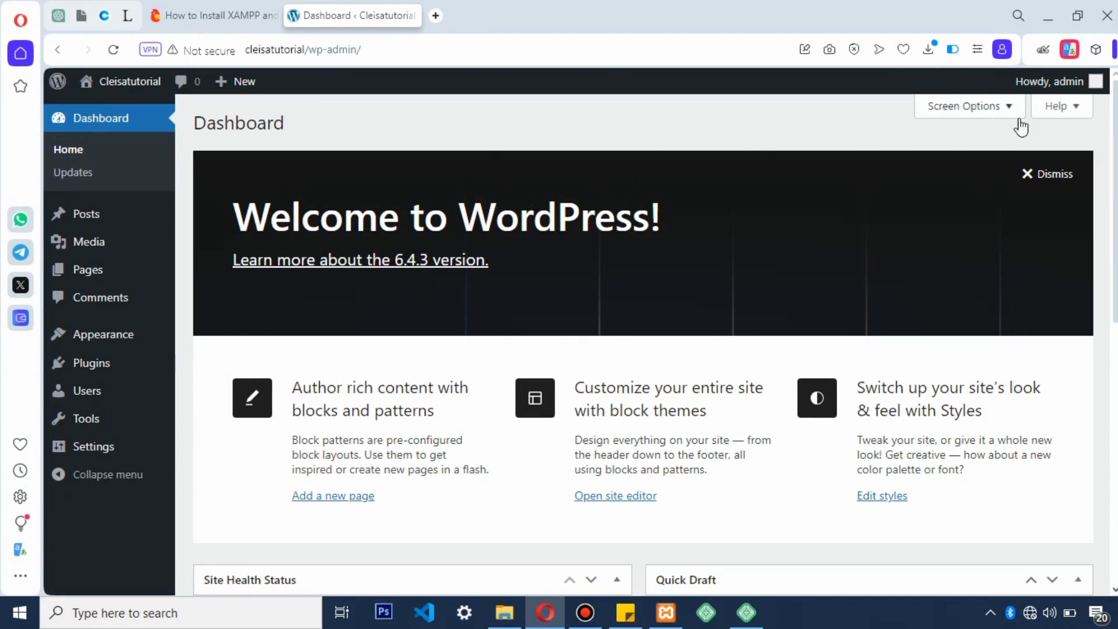
mouse_move(545, 619)
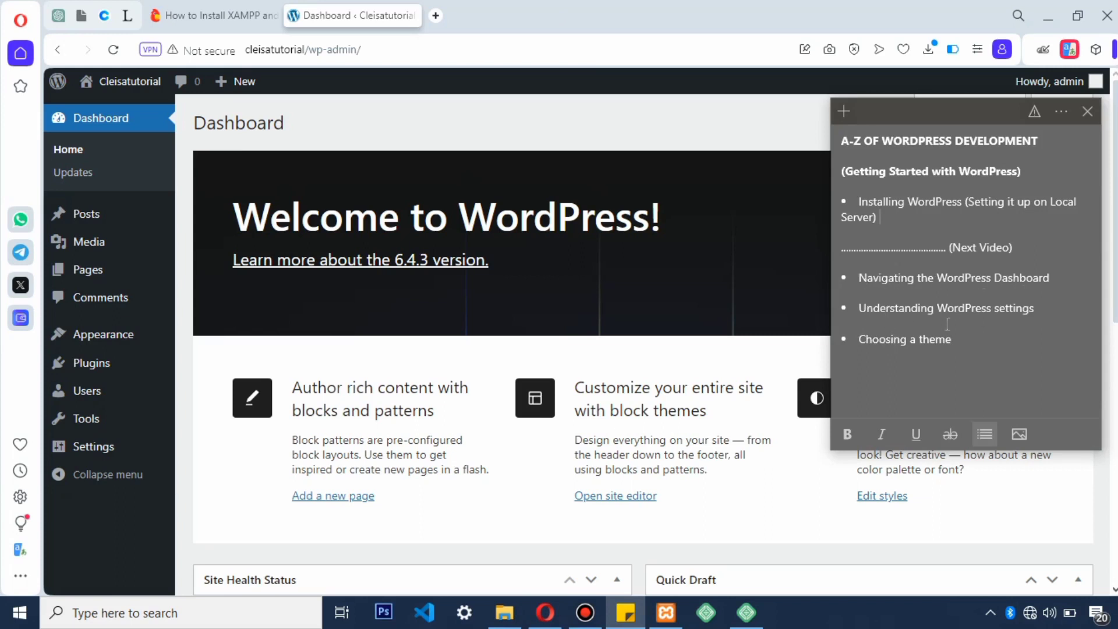
left_click(579, 115)
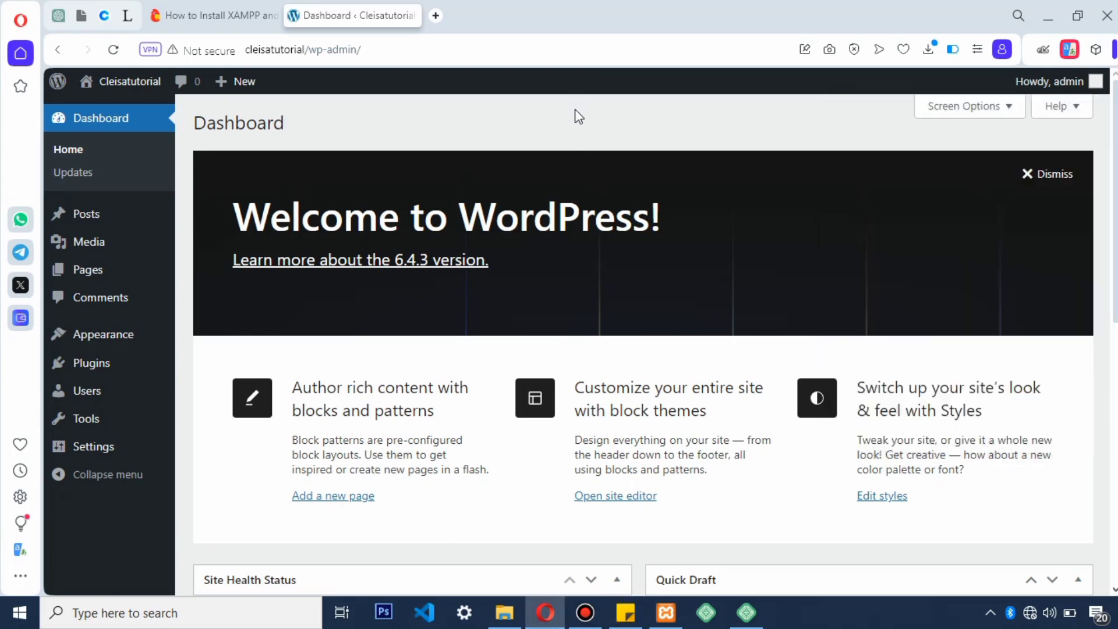